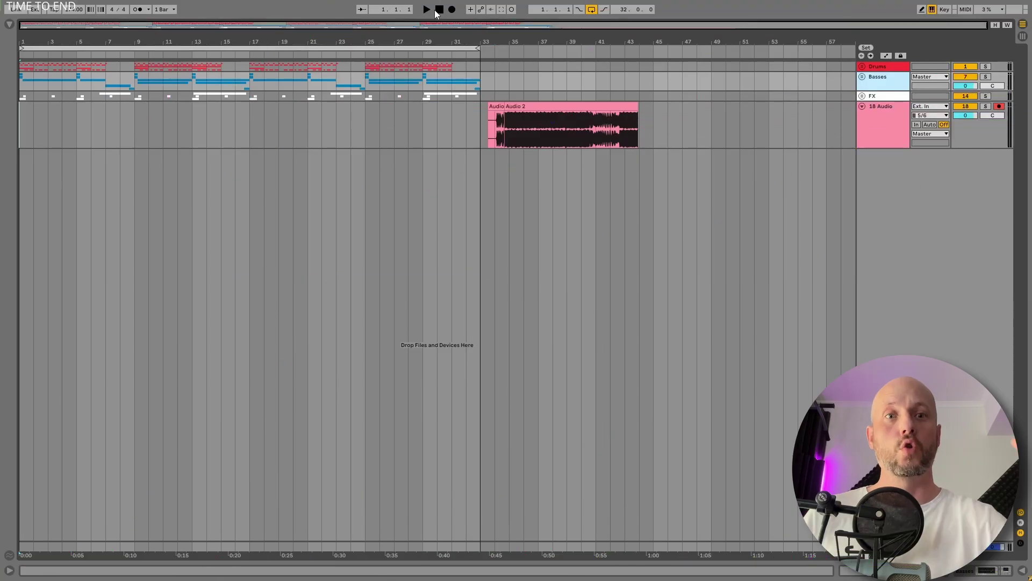
Step: Select the looped 32-bar section and play the full arrangement from bar 1
left_click(348, 49)
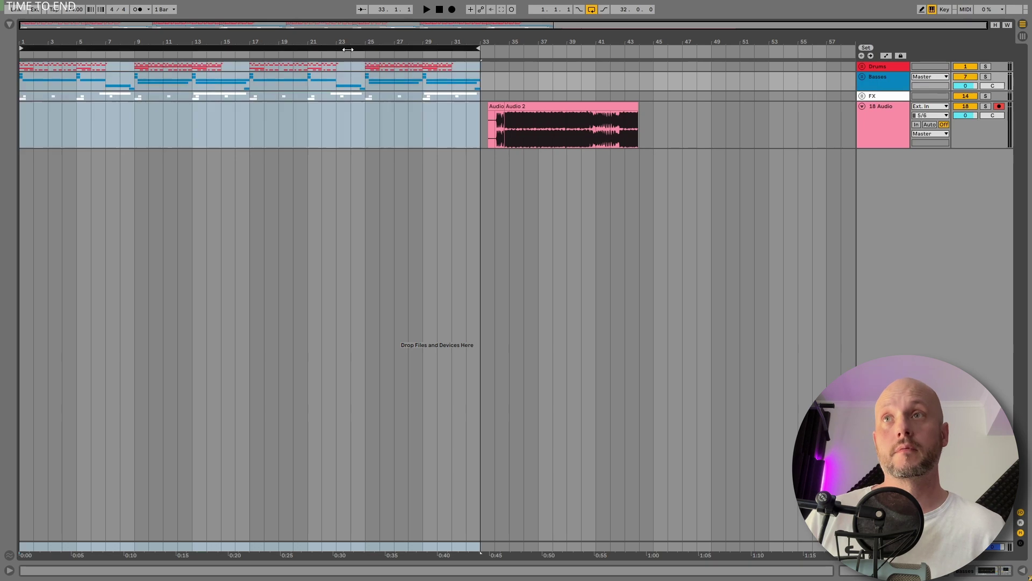
key("space")
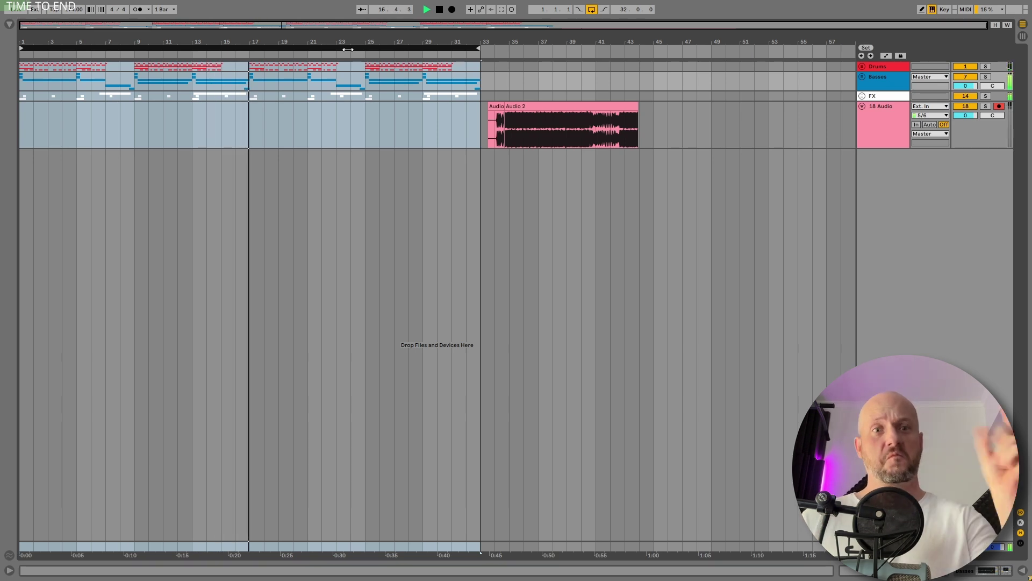
key("space")
Step: Solo the Drums group, show its effects and play it from the start
left_click(890, 66)
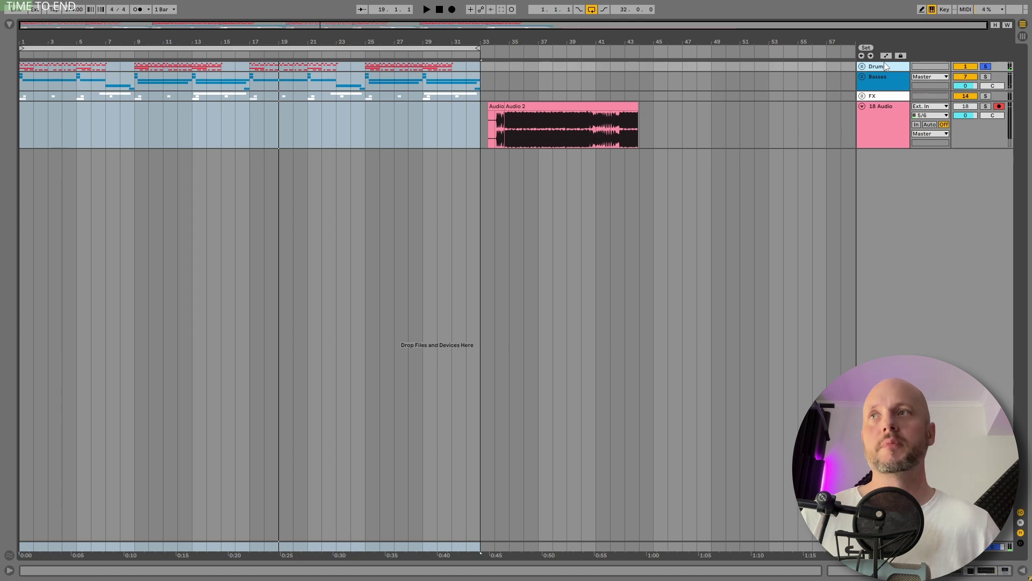
key("space")
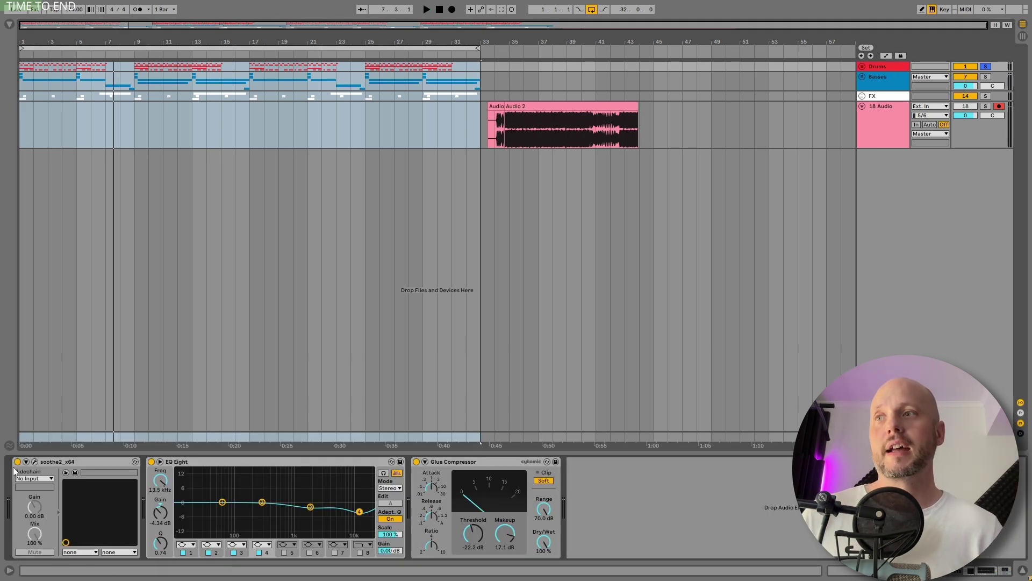
key("space")
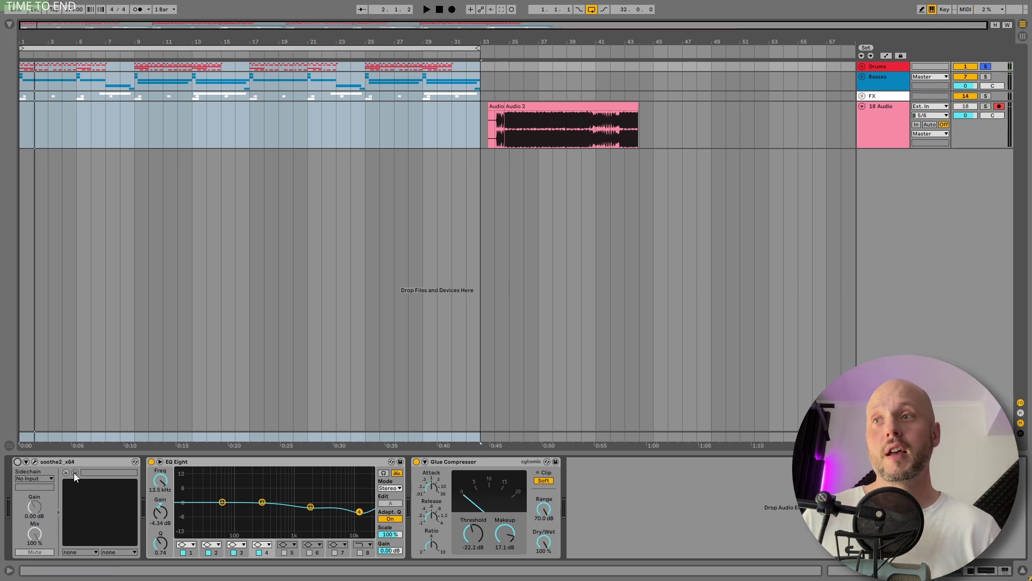
Step: Compare the Drums group with soothe2 and EQ Eight bypassed and re-enabled during playback
left_click(18, 462)
left_click(274, 466)
key("space")
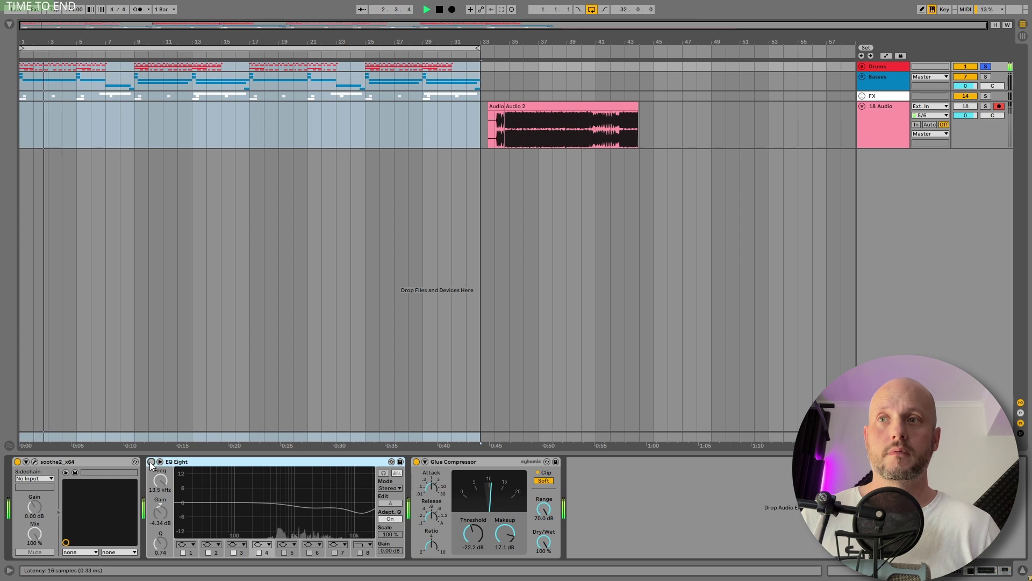
key("space")
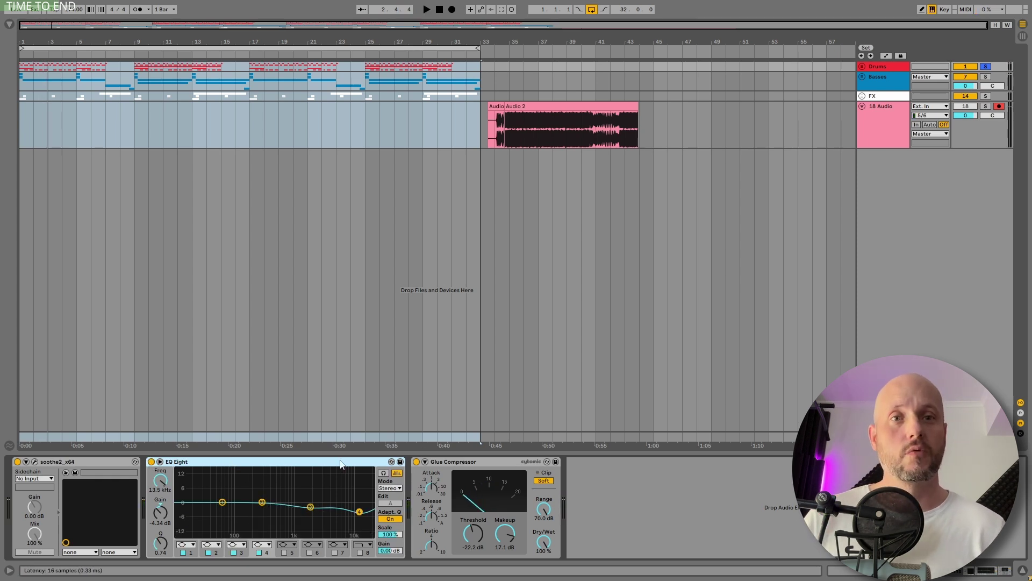
Step: Compare the Drums group during playback with the Glue Compressor bypassed and switched back on
left_click(457, 462)
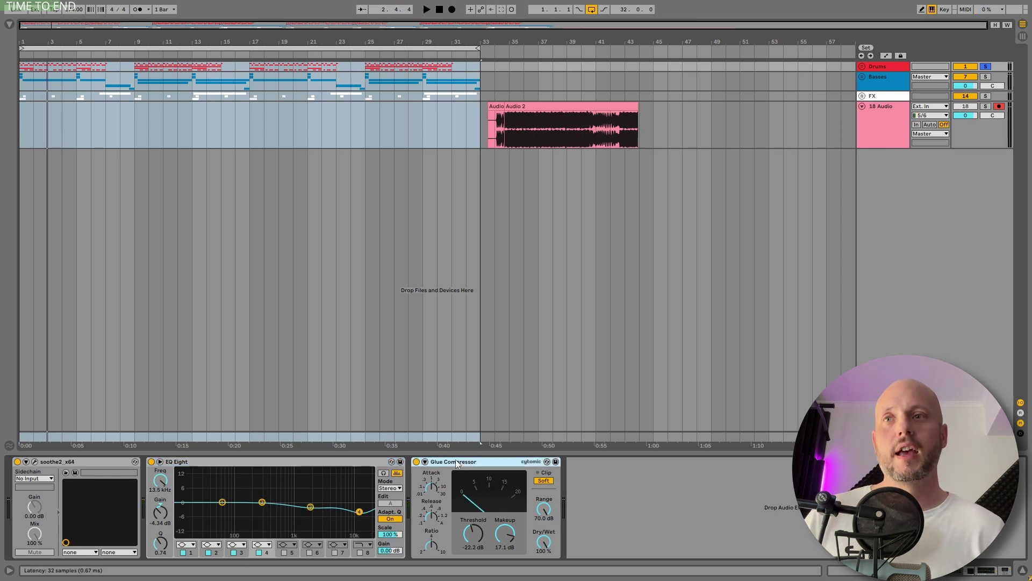
left_click(417, 462)
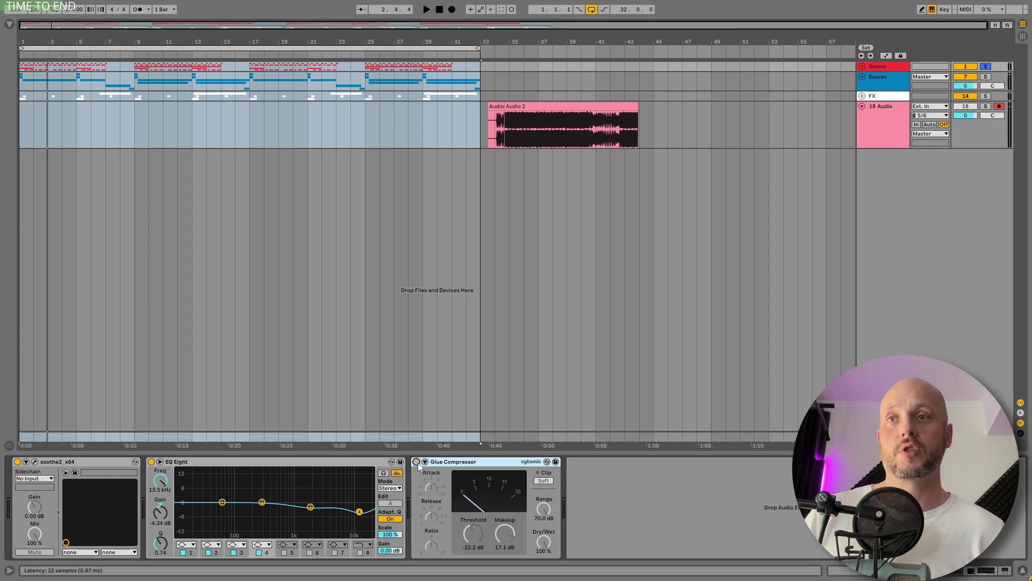
key("space")
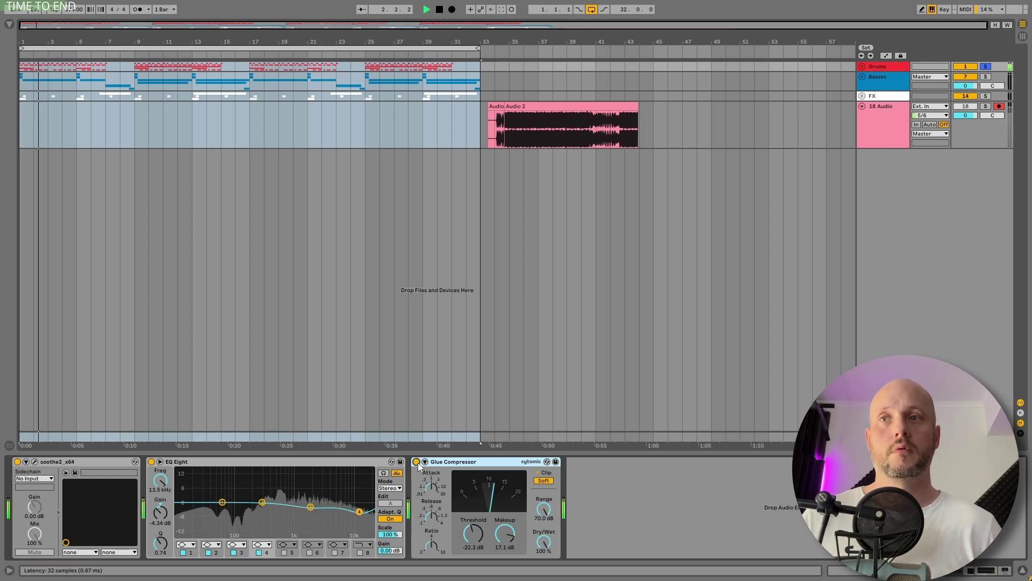
left_click(416, 462)
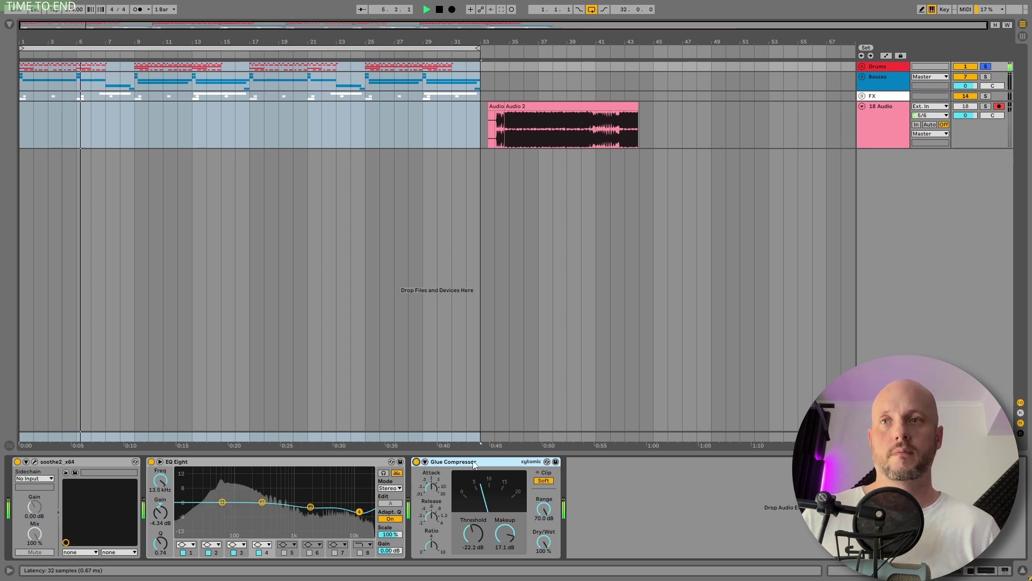
key("space")
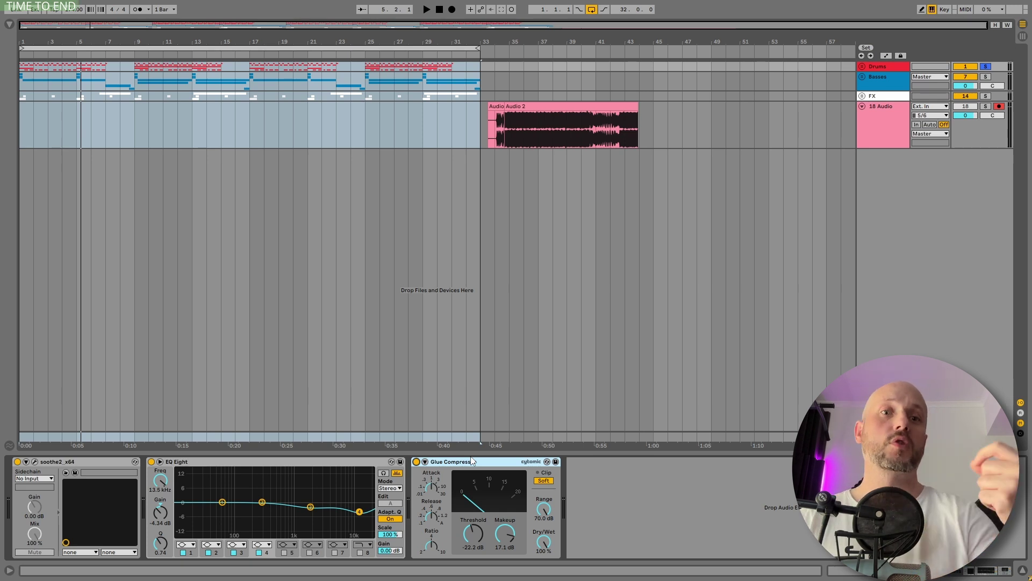
Step: Solo the Basses group, play it from the start and unfold it to show its individual tracks
left_click(950, 85)
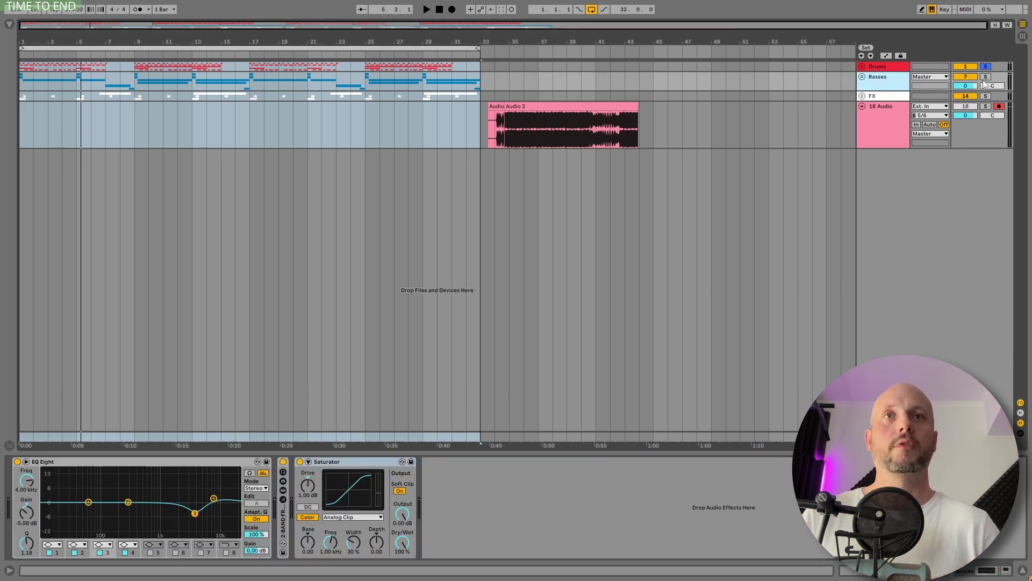
left_click(426, 9)
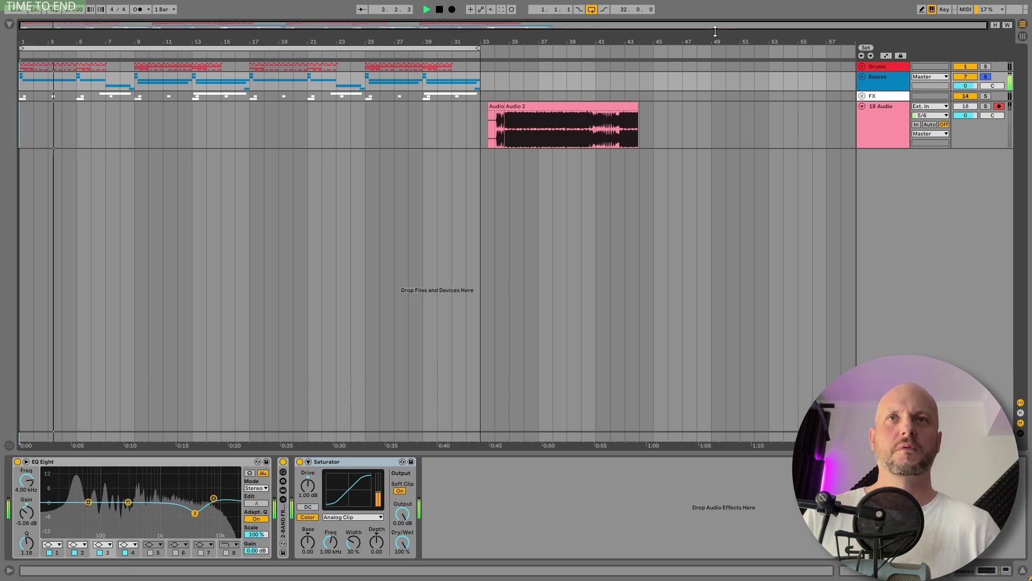
left_click(882, 87)
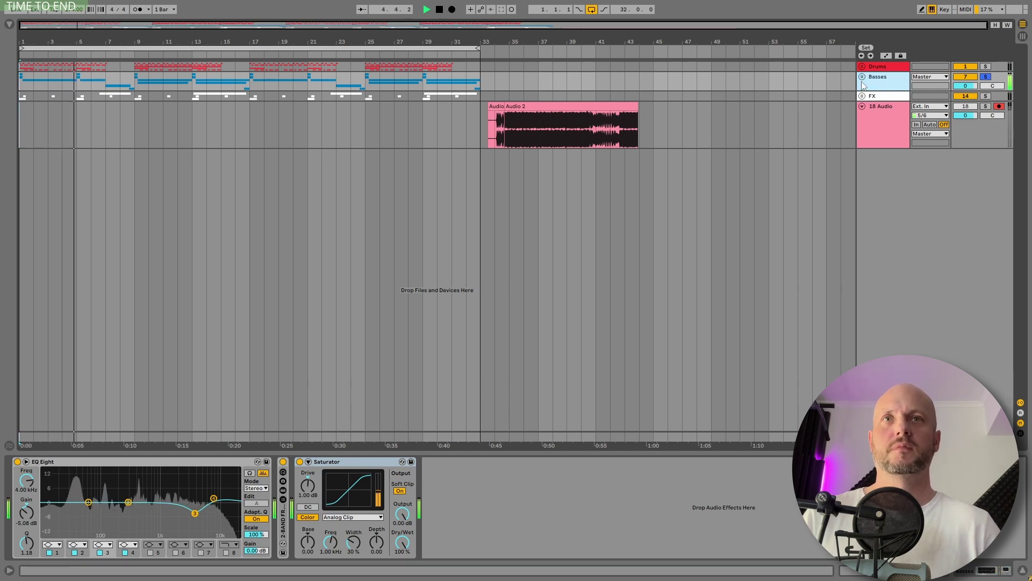
left_click(862, 77)
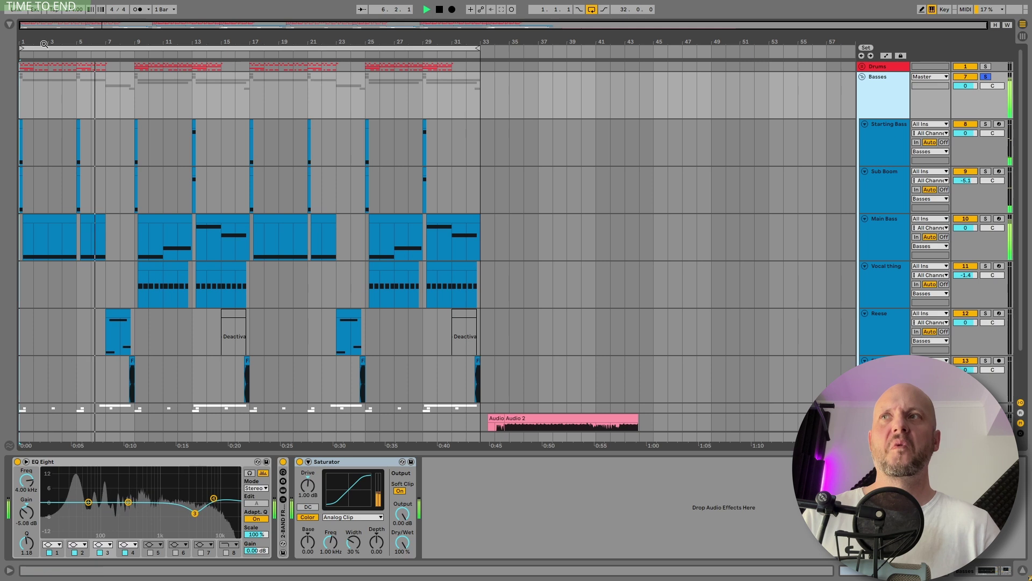
left_click_drag(38, 42, 38, 78)
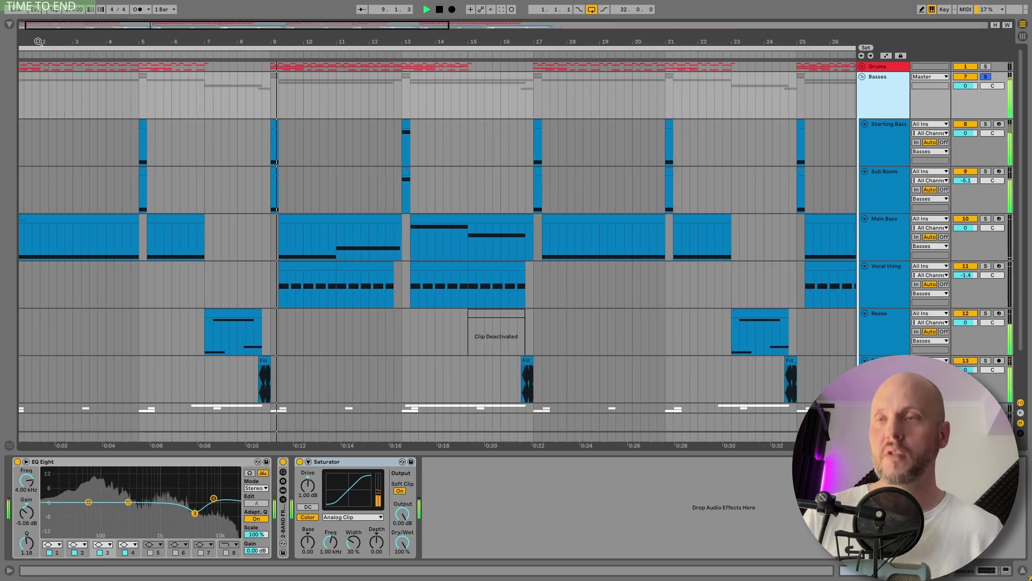
key("space")
Step: Solo the Starting Bass track and play its first clip at bar 1
scroll(47, 144, "left", 1)
left_click(23, 124)
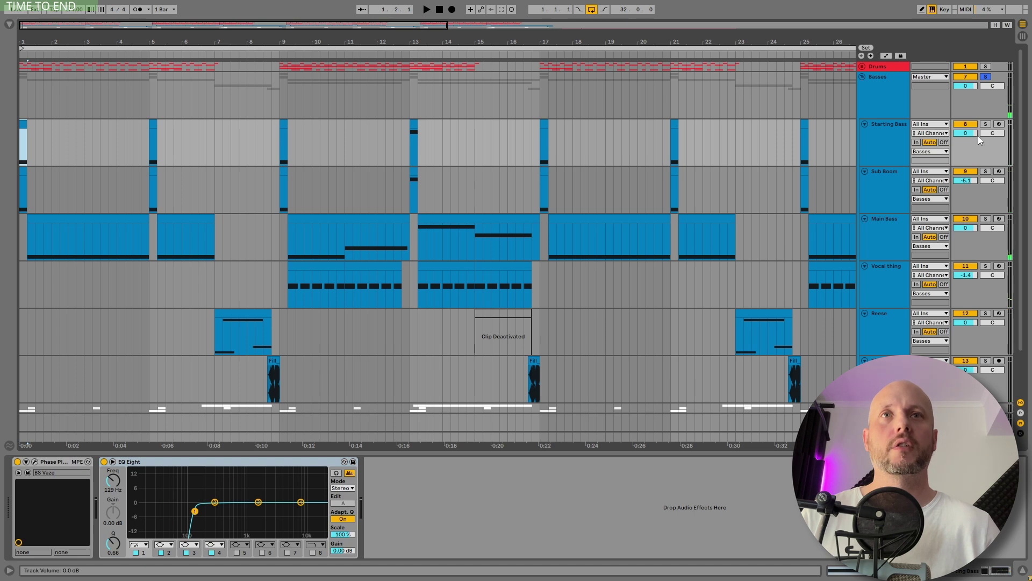
key("space")
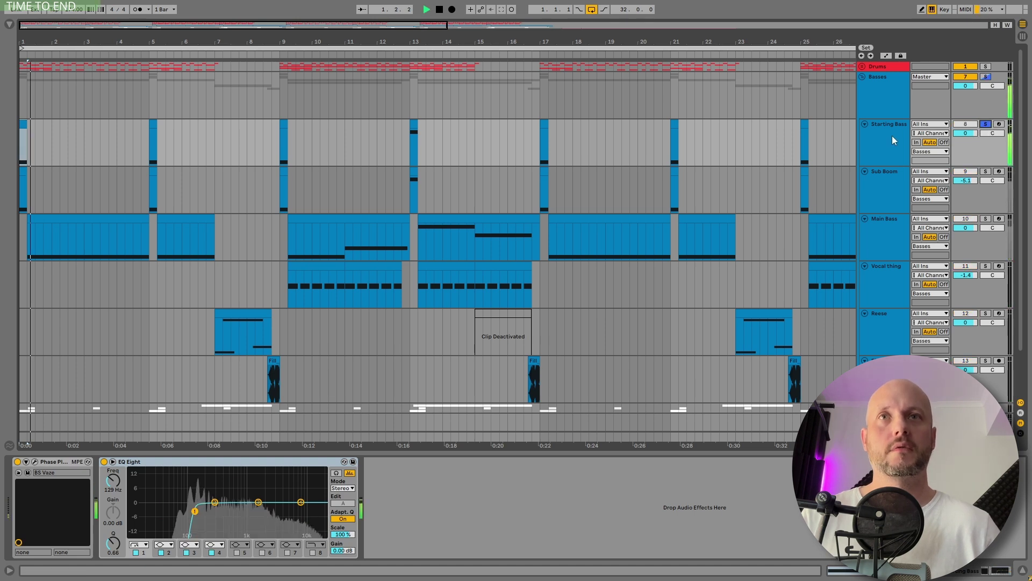
key("space")
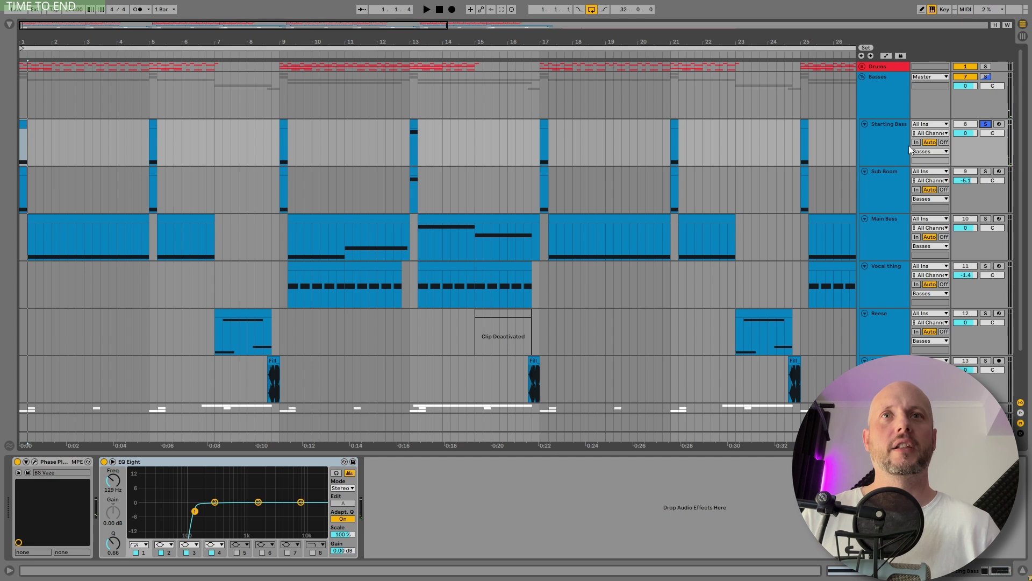
Step: Play the Sub Boom track in solo from bar 1, and switch the solo to the Drums and Basses groups
left_click(889, 173)
key("space")
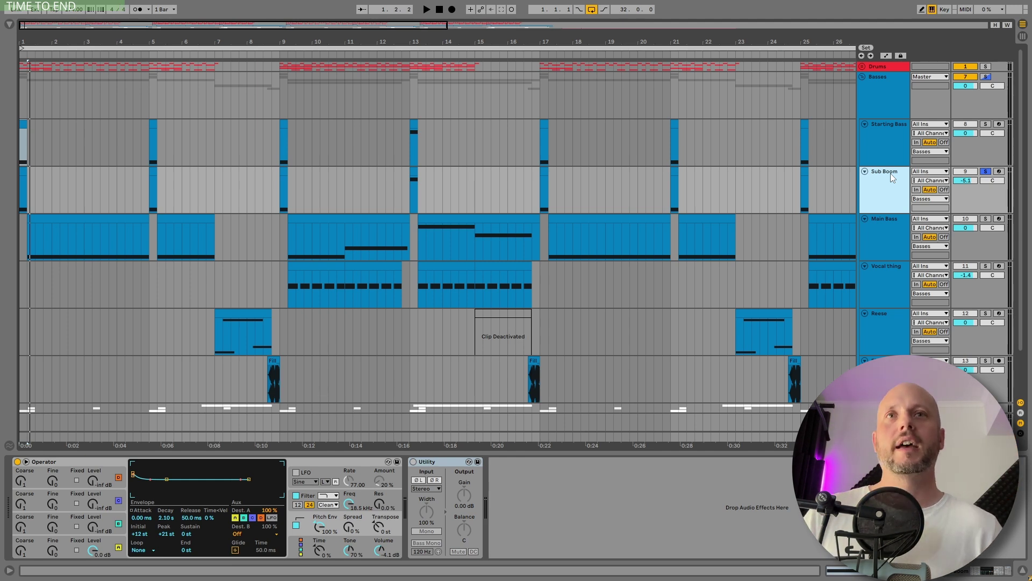
left_click(986, 78)
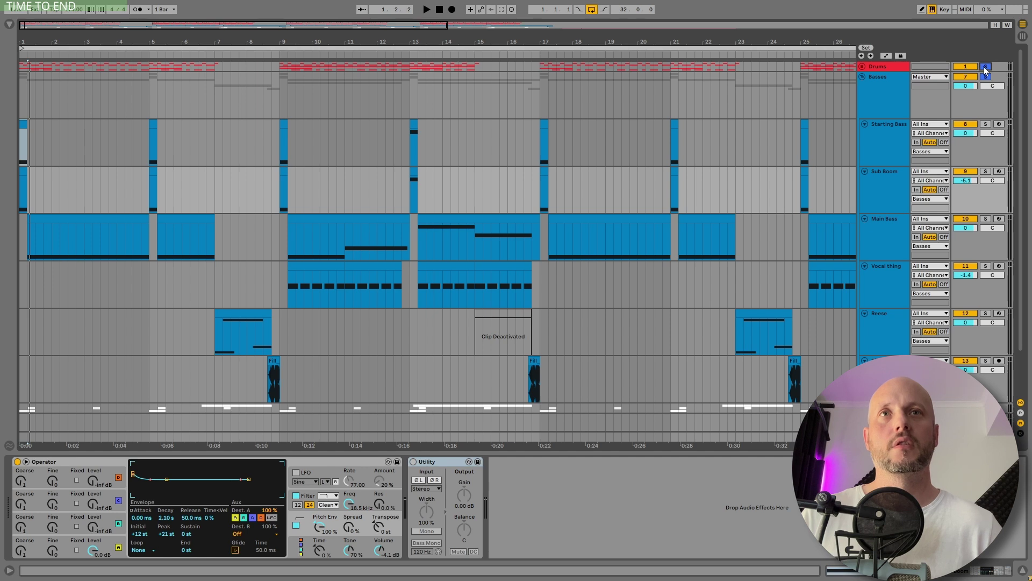
Step: Unfold the FX group and play the First FX track in solo from bar 1
scroll(982, 69, "down", 1)
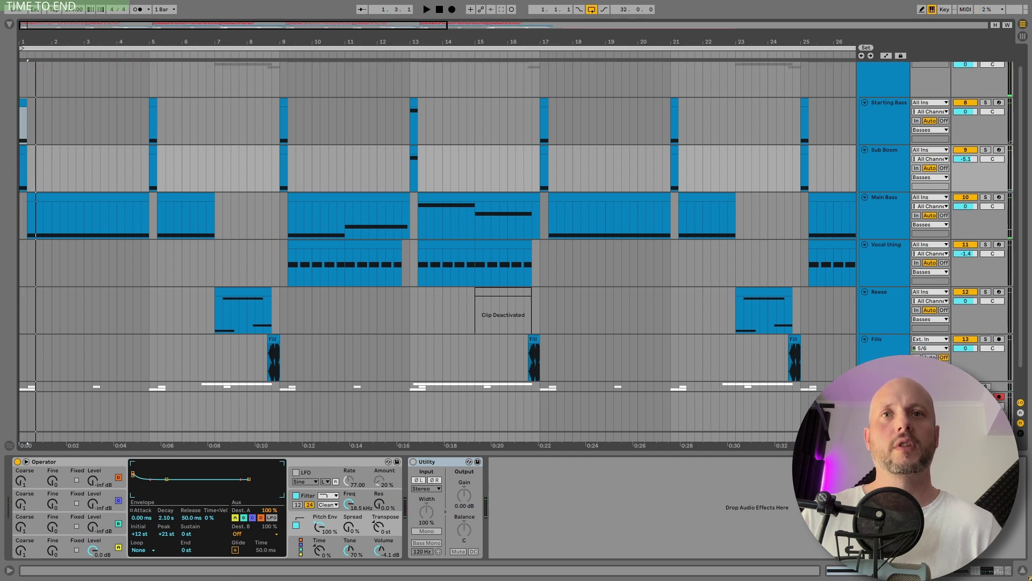
scroll(965, 366, "down", 5)
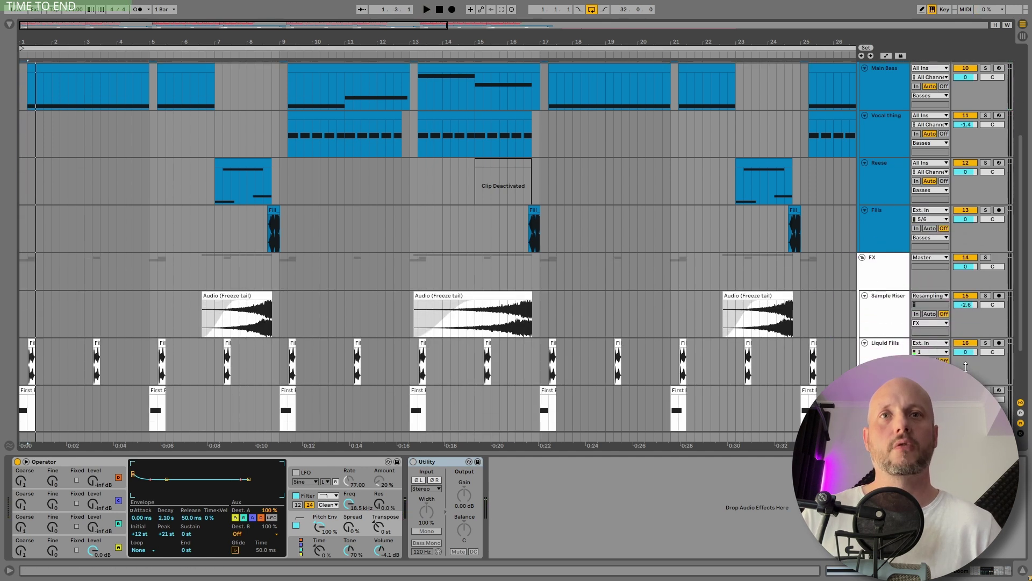
left_click(986, 390)
key("space")
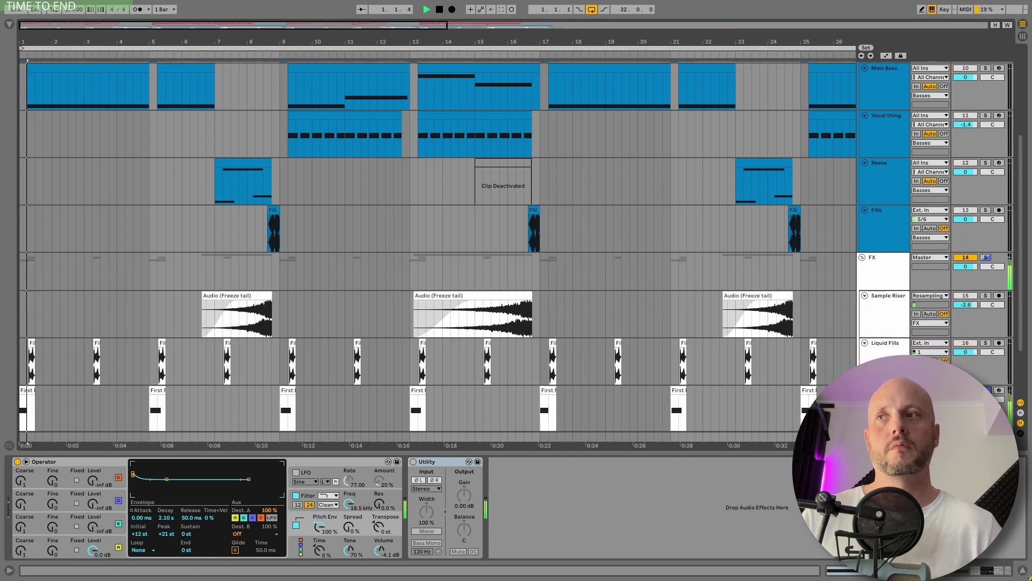
key("space")
key("space")
key("space")
key("space")
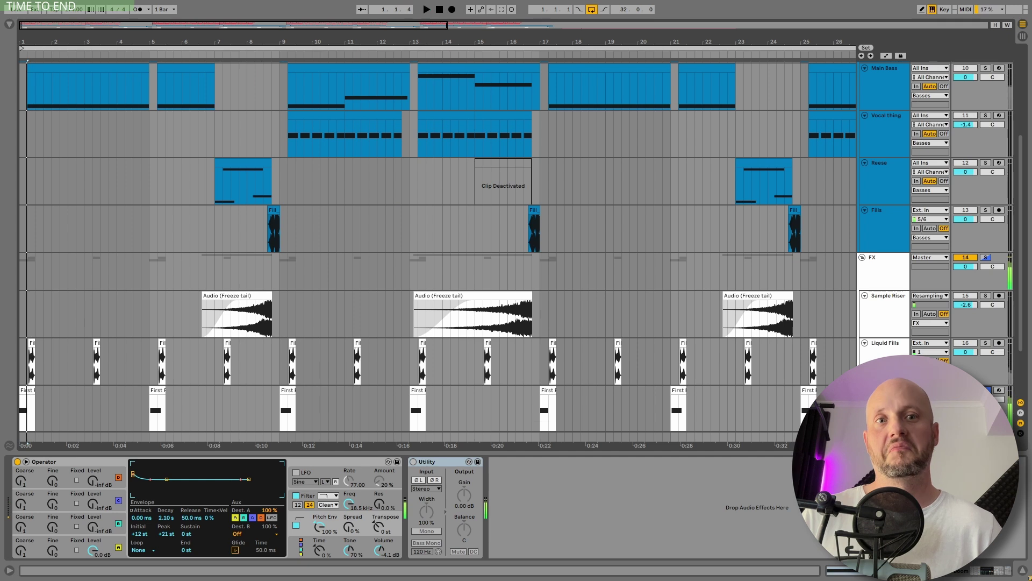
Step: Clear the First FX solo and play the full mix from bar 1 and from position 4.4.1
key("space")
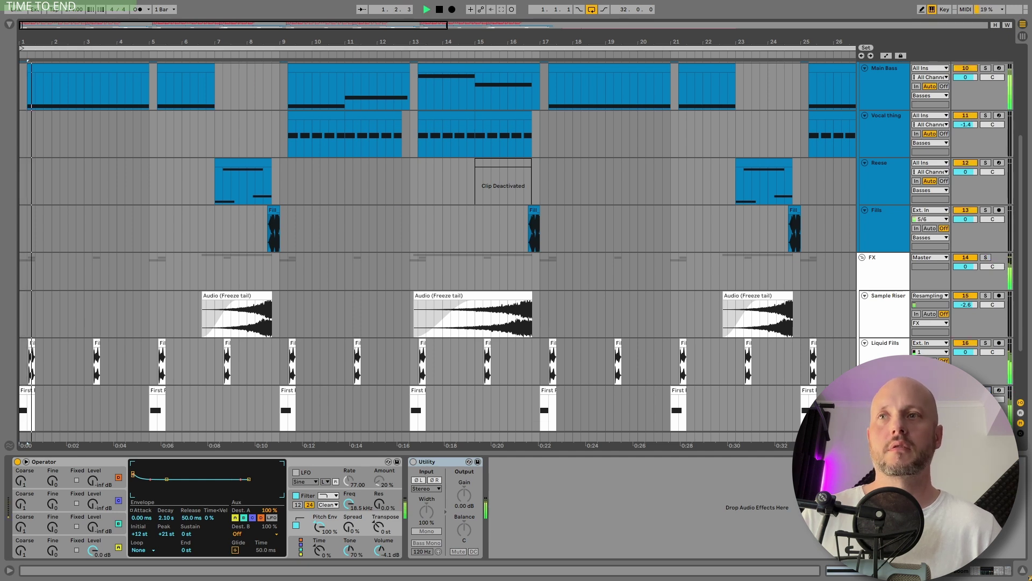
left_click(141, 410)
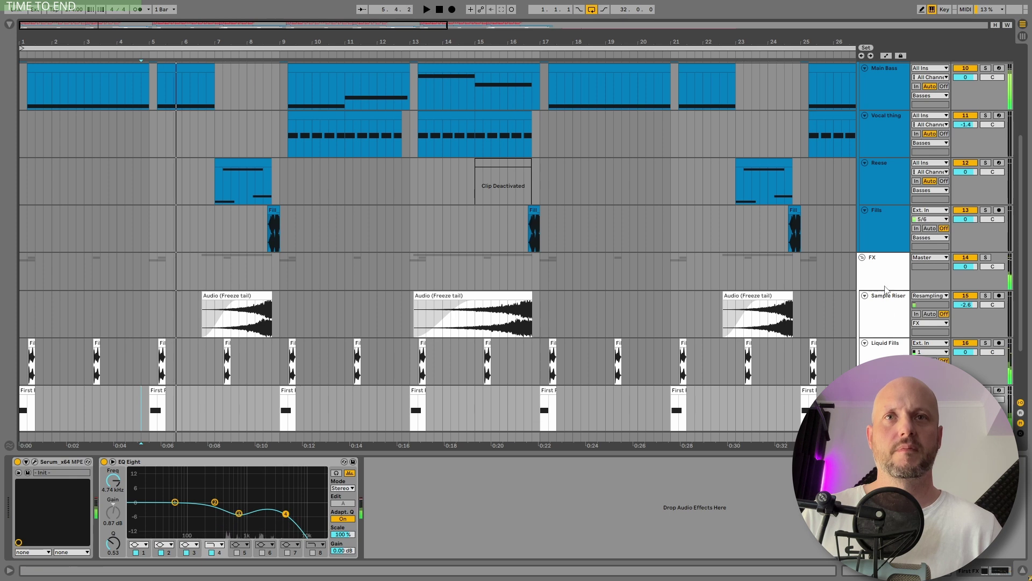
Step: Solo the Main Bass track and play it from its first clip at 1.2.1
left_click(985, 199)
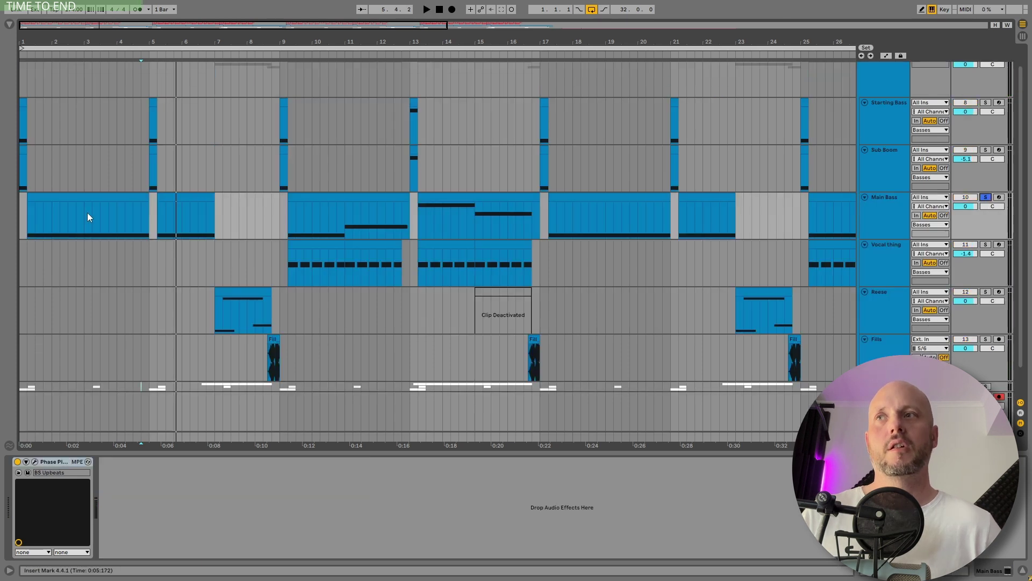
left_click(65, 194)
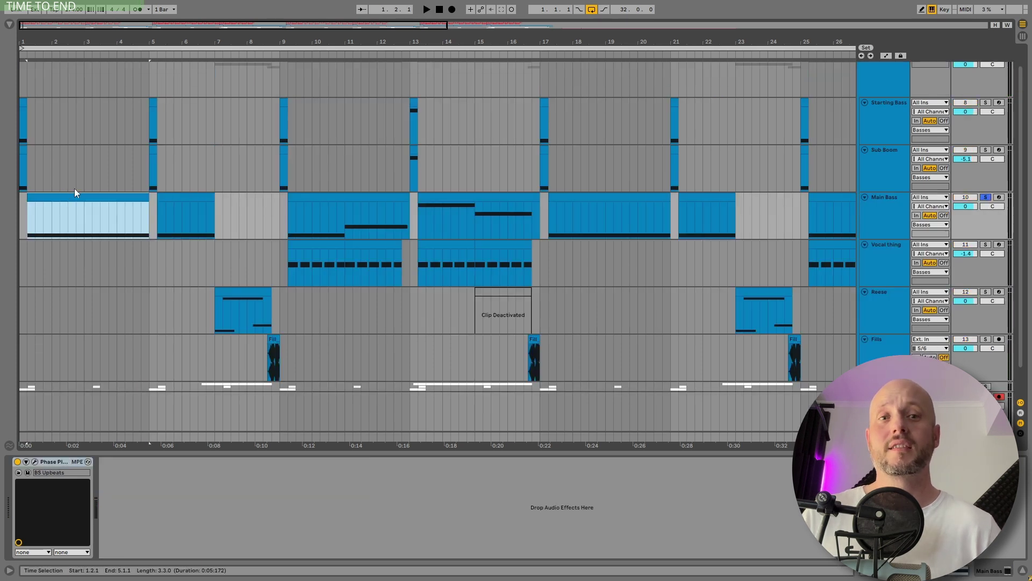
key("space")
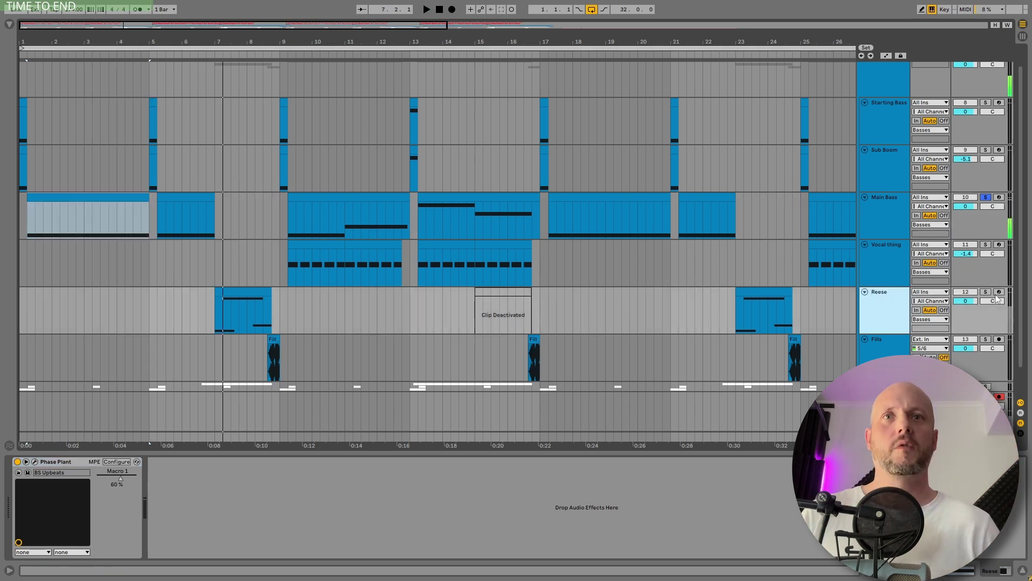
Step: Solo the Reese track and play its first clip at bar 7
left_click(986, 291)
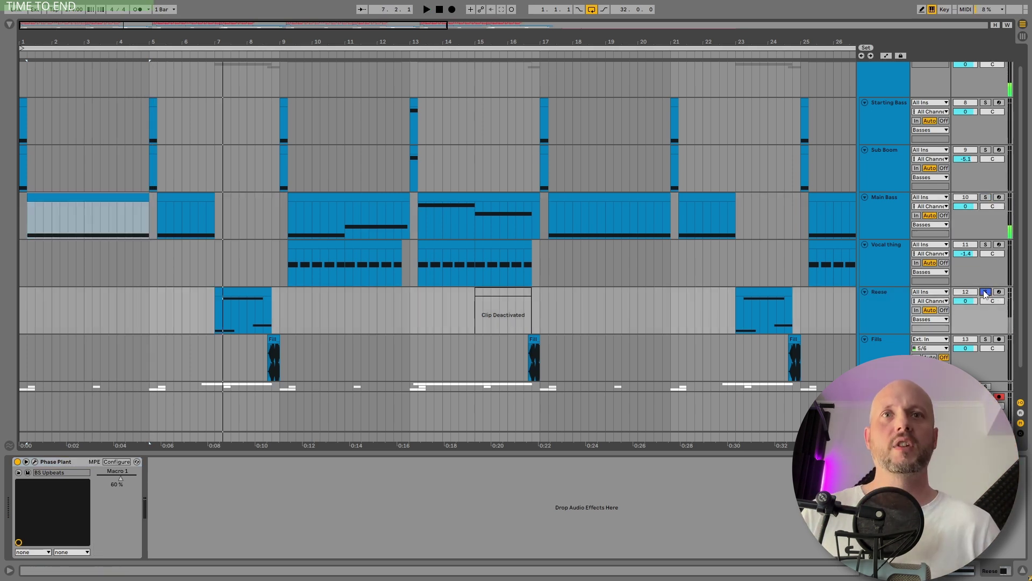
left_click(248, 290)
key("space")
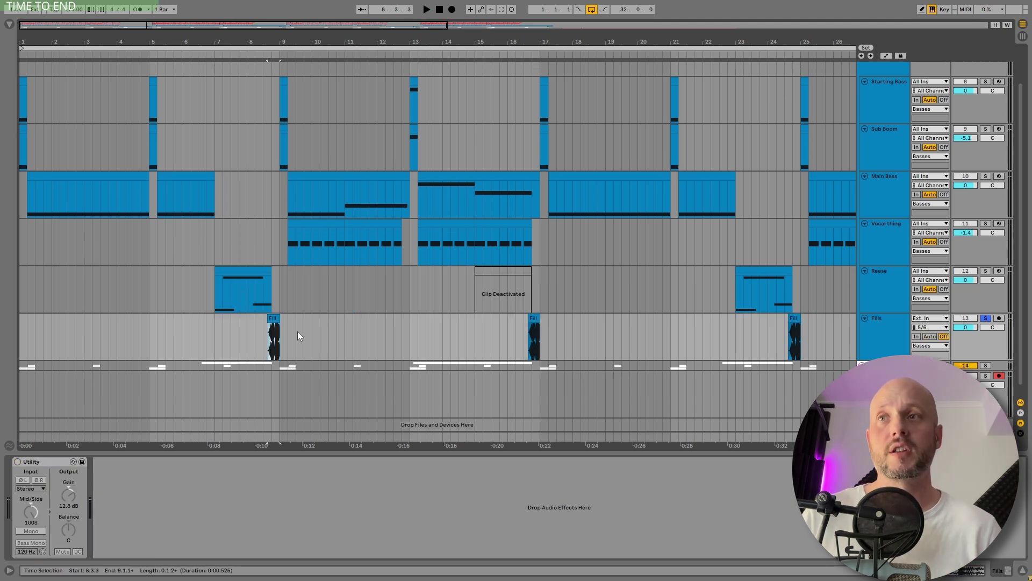
Step: Solo Starting Bass and Sub Boom together with Fills, and play the fill clips leading into bars 9 and 17
scroll(899, 115, "up", 2)
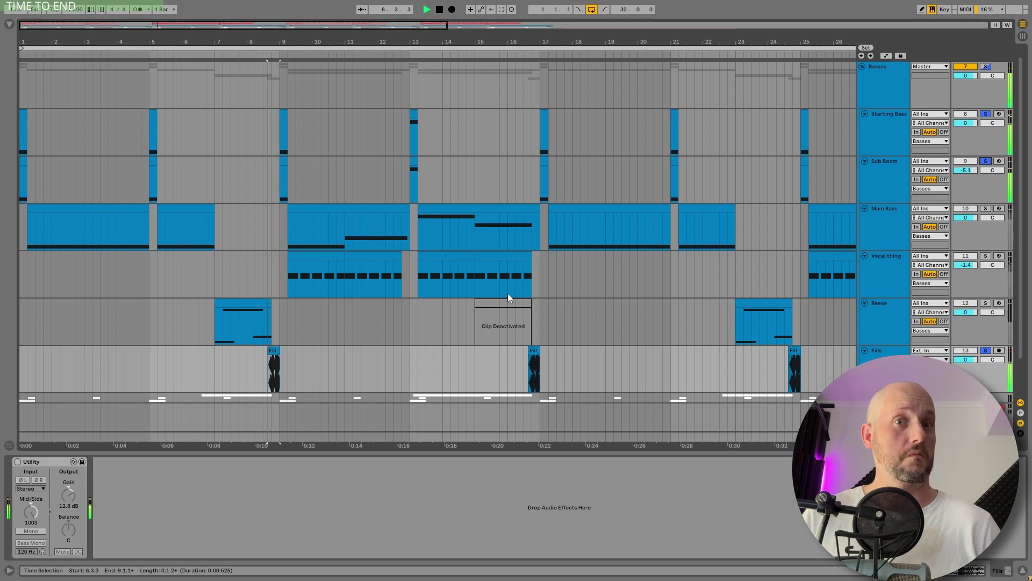
left_click(534, 350)
key("space")
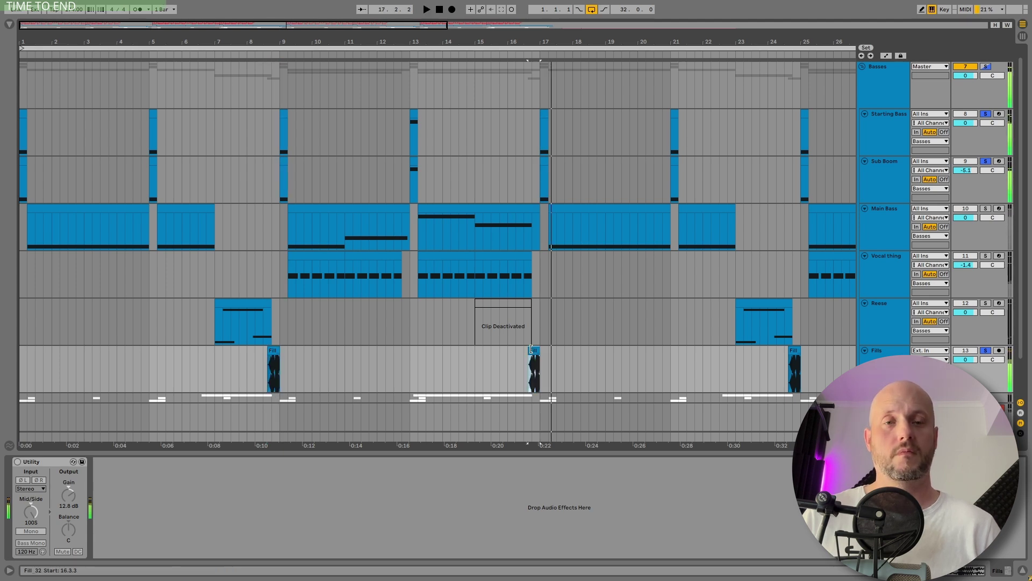
Step: Solo the Vocal thing track and play its first clip at 9.2.1
key("space")
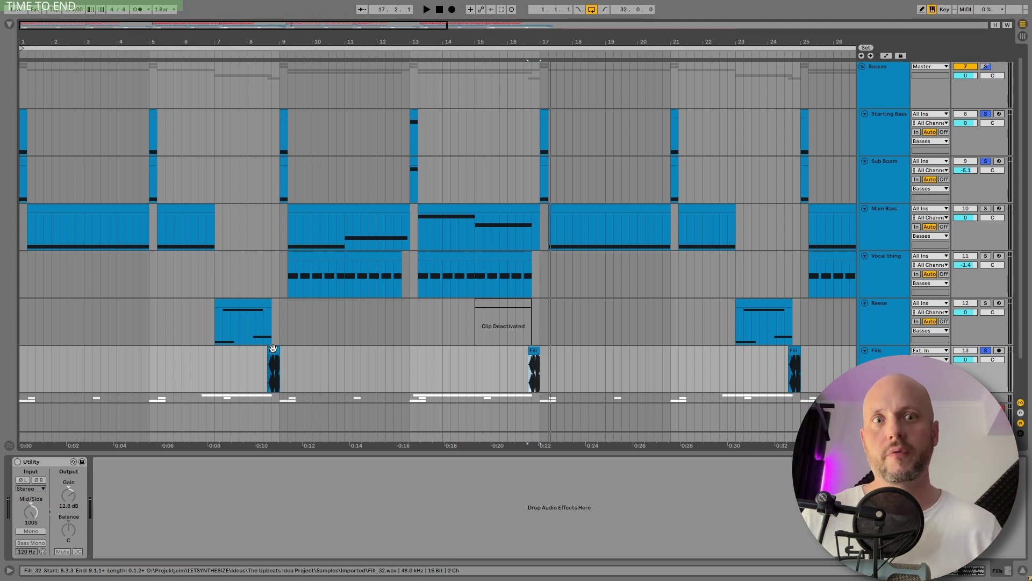
left_click(300, 255)
key("space")
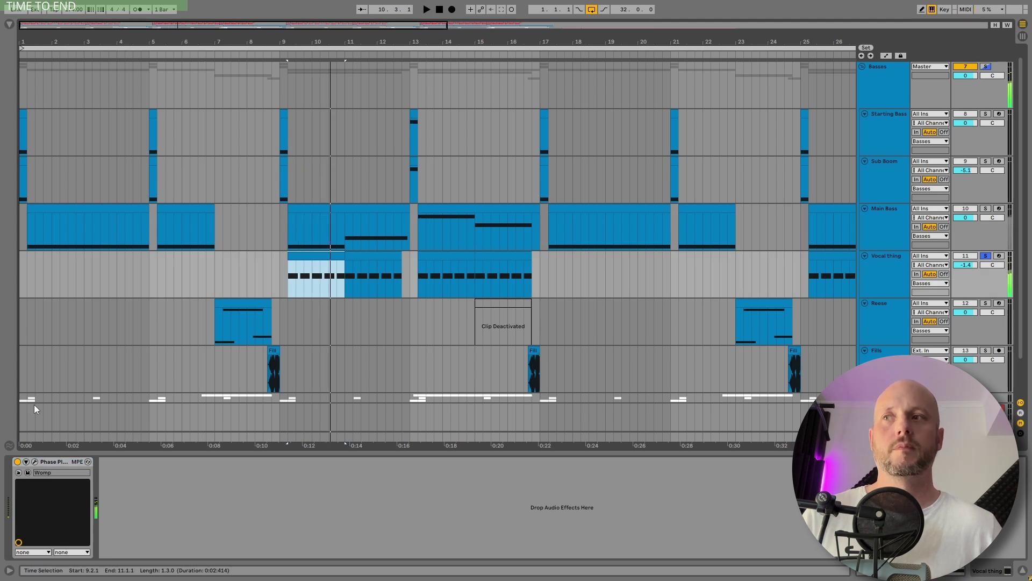
left_click(886, 260)
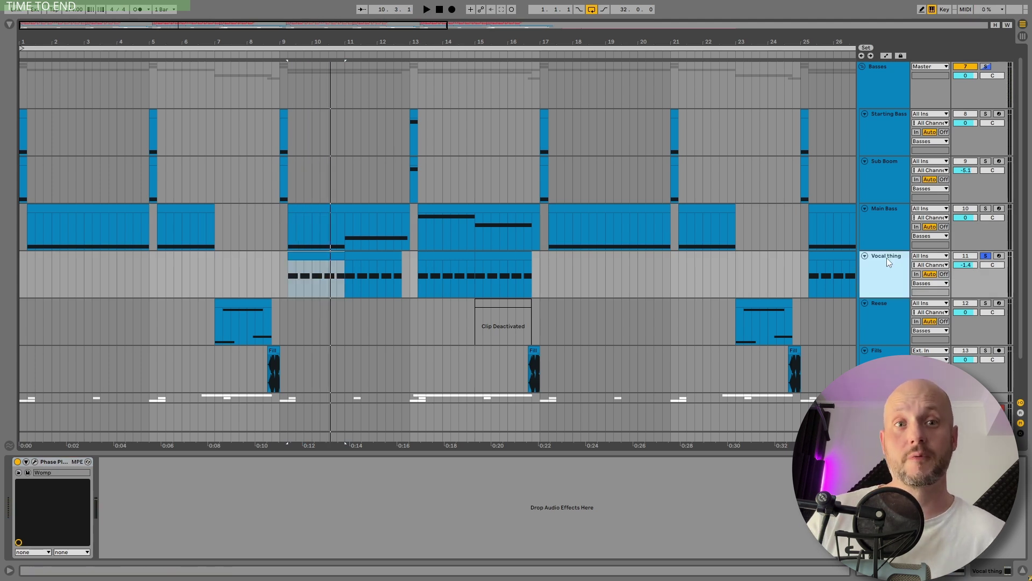
Step: Expand the FX group, solo the Sample Riser track and play its first riser clip leading into bar 9
scroll(861, 359, "down", 2)
left_click(862, 355)
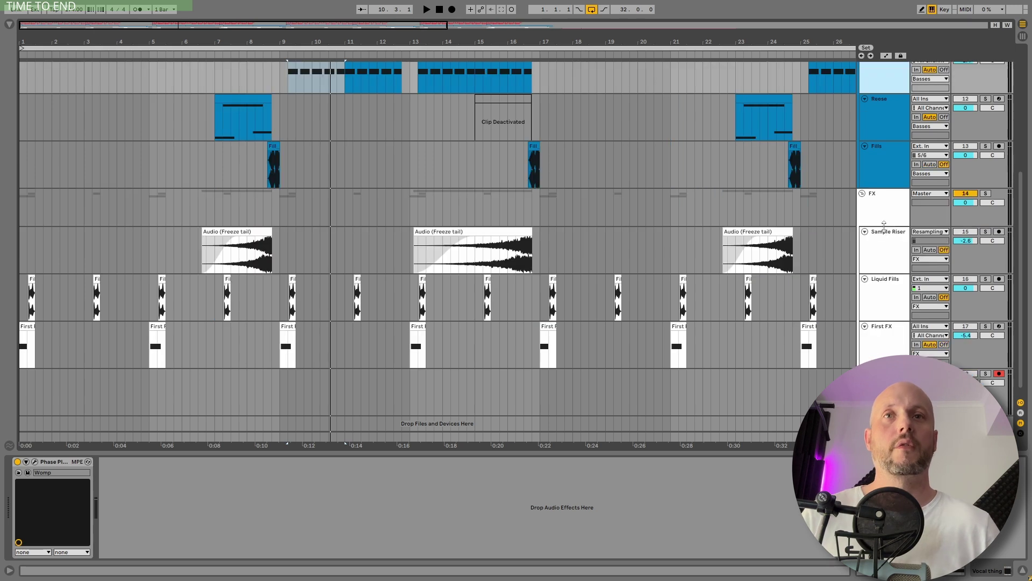
left_click(271, 231)
key("space")
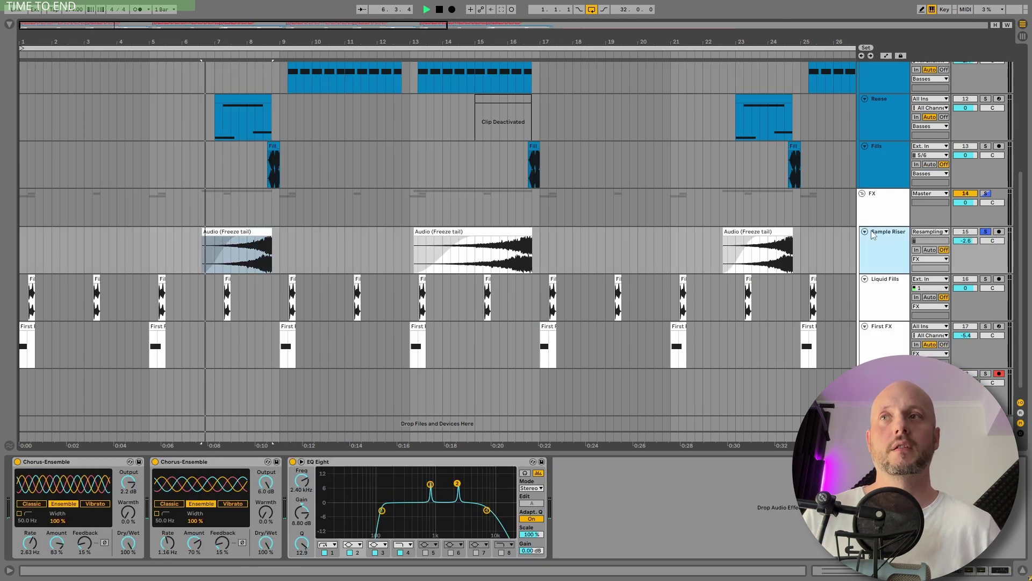
left_click(237, 231)
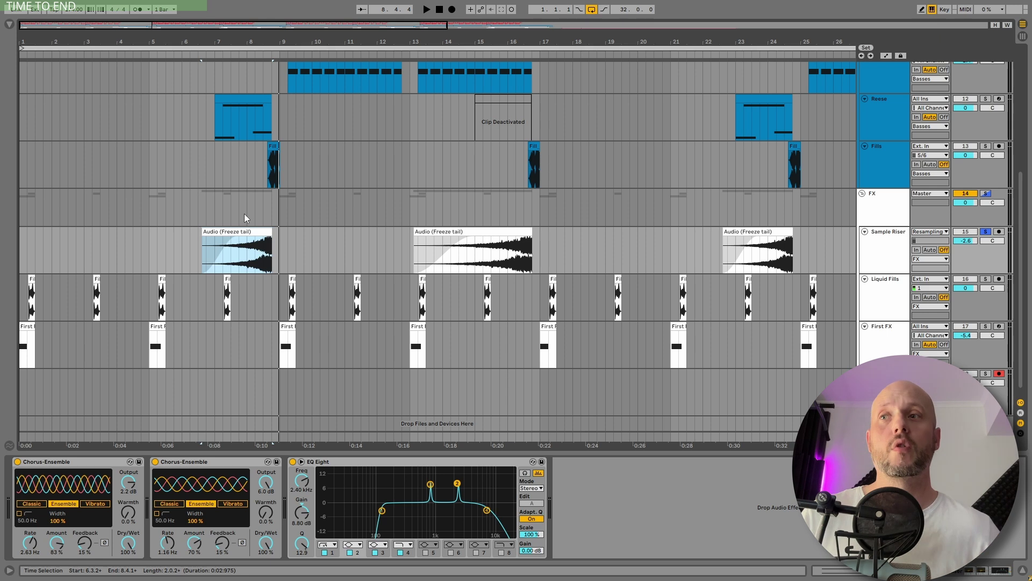
Step: Replay the riser with both Chorus-Ensemble devices and the EQ Eight bypassed, and inspect its clip's warp and pitch settings
left_click(115, 462)
left_click(335, 462)
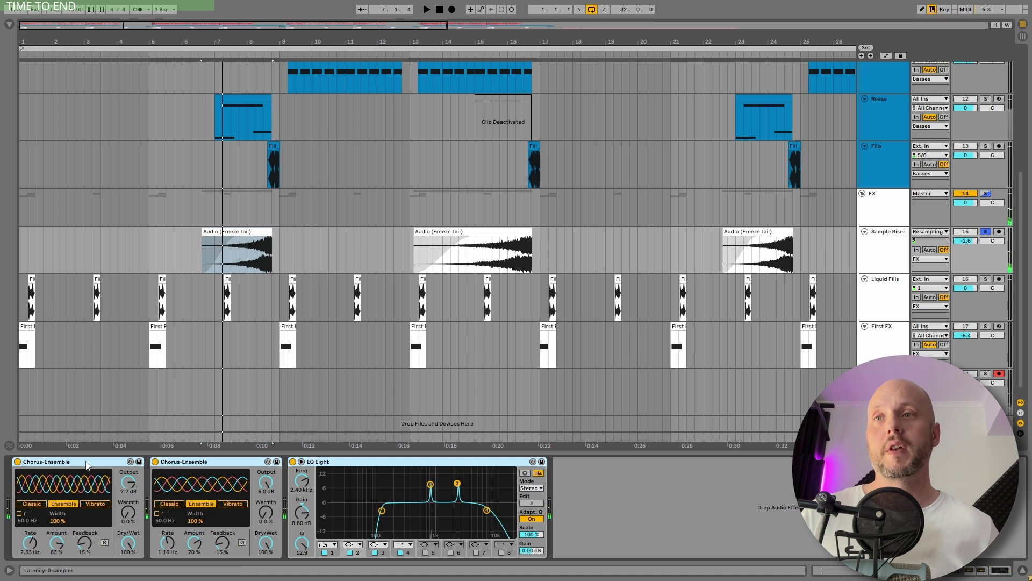
key("0")
key("space")
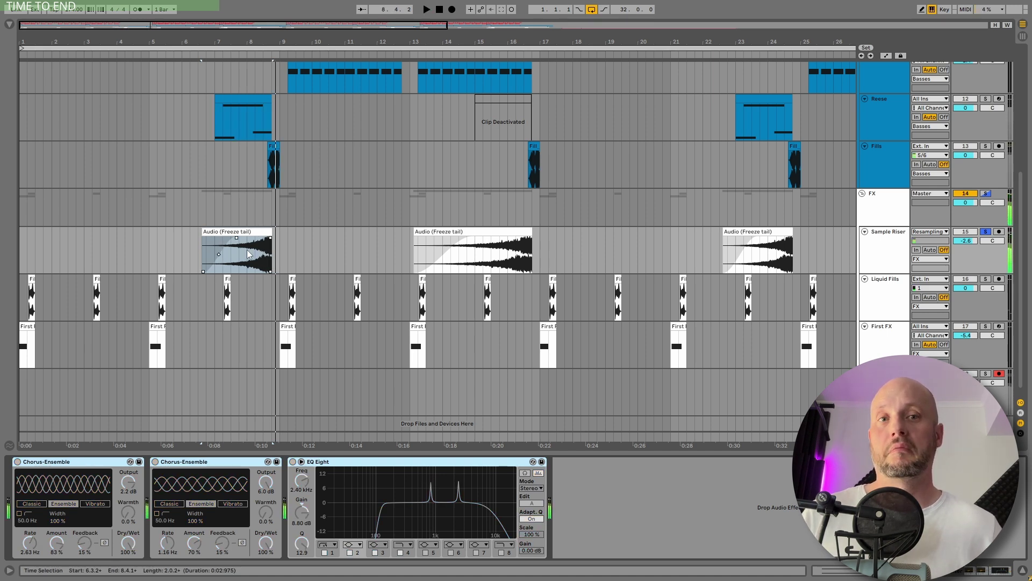
key("shift+Tab")
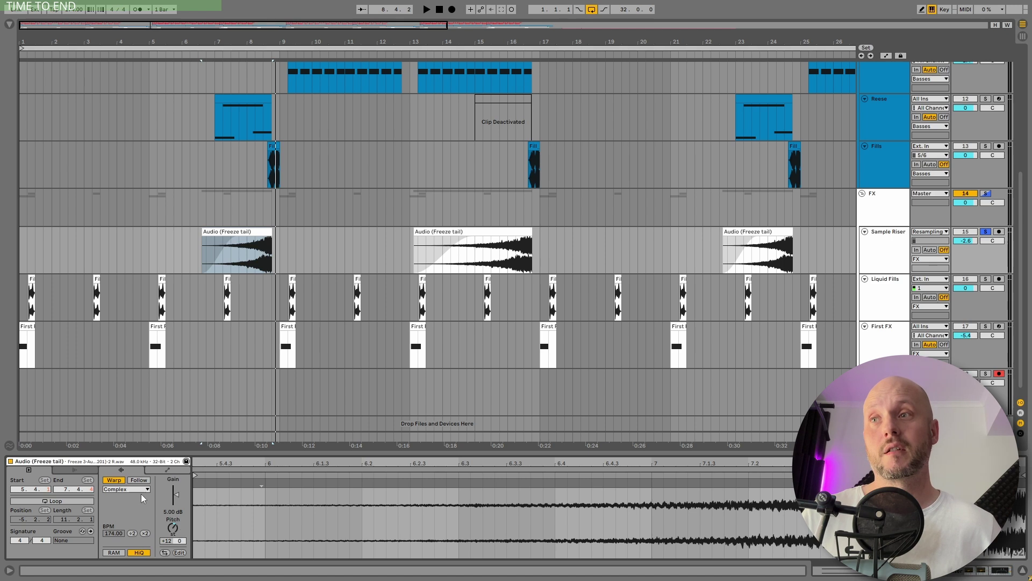
key("shift+Tab")
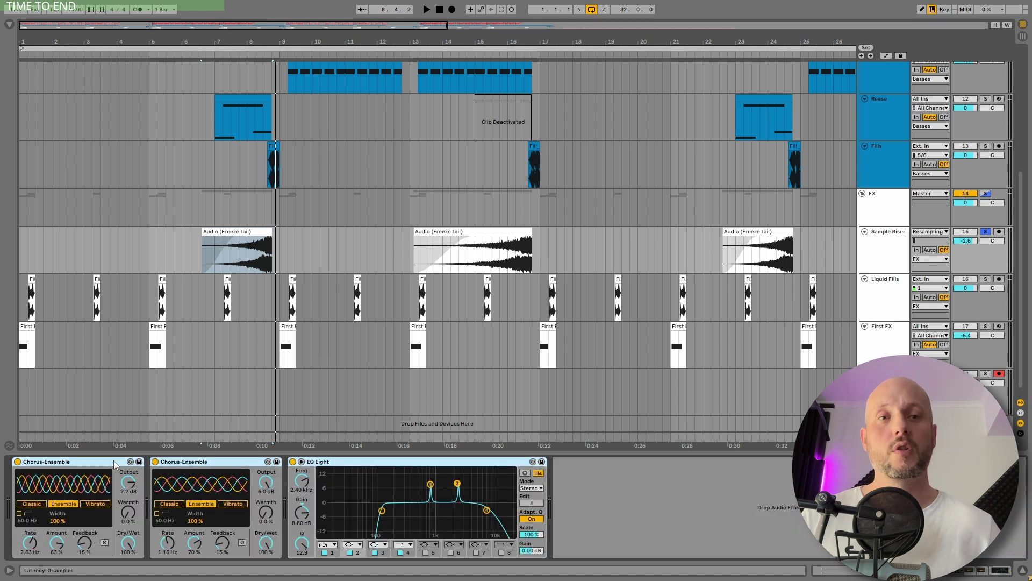
Step: Solo the Liquid Fills track, play its first Fill_77 clip from 1.2.1, and clear the solo
key("space")
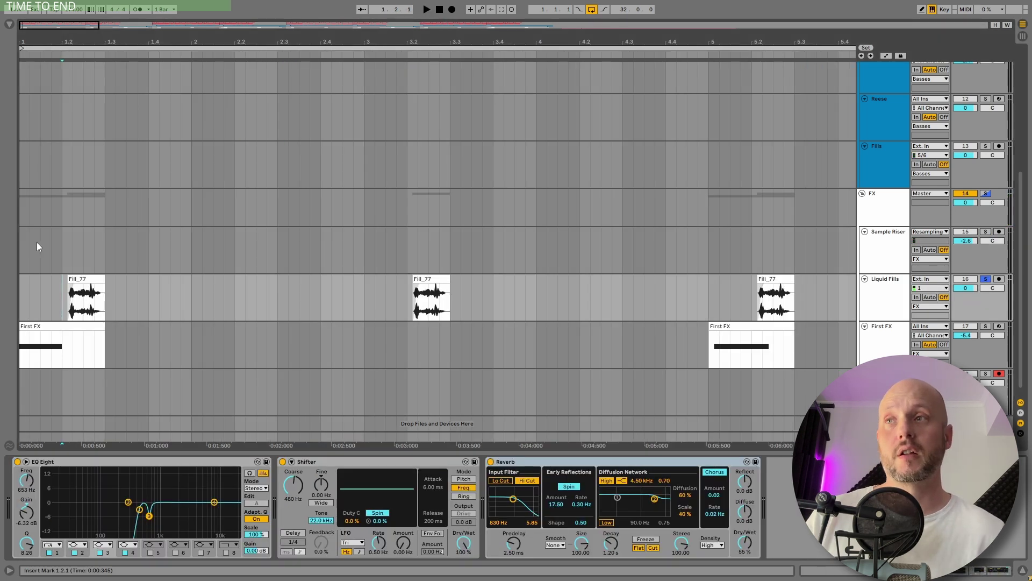
key("space")
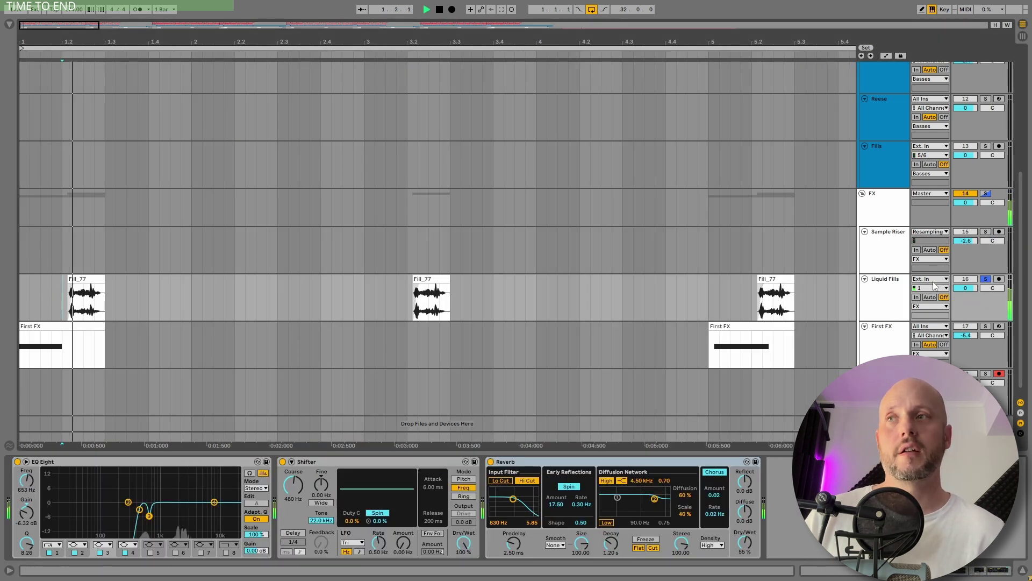
left_click(986, 279)
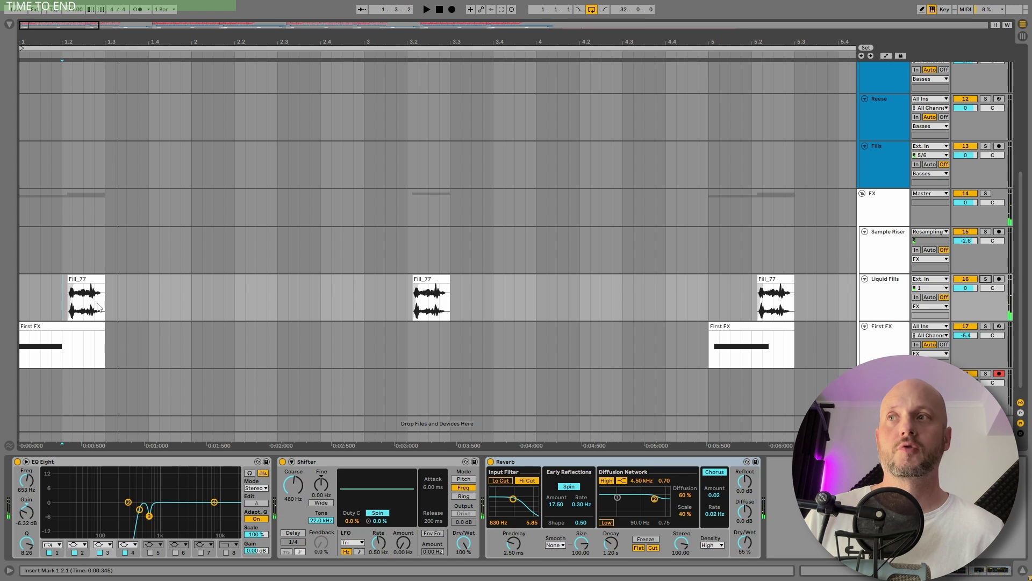
Step: Play the full mix from bar 1, and mute and collapse the Basses group during playback
key("space")
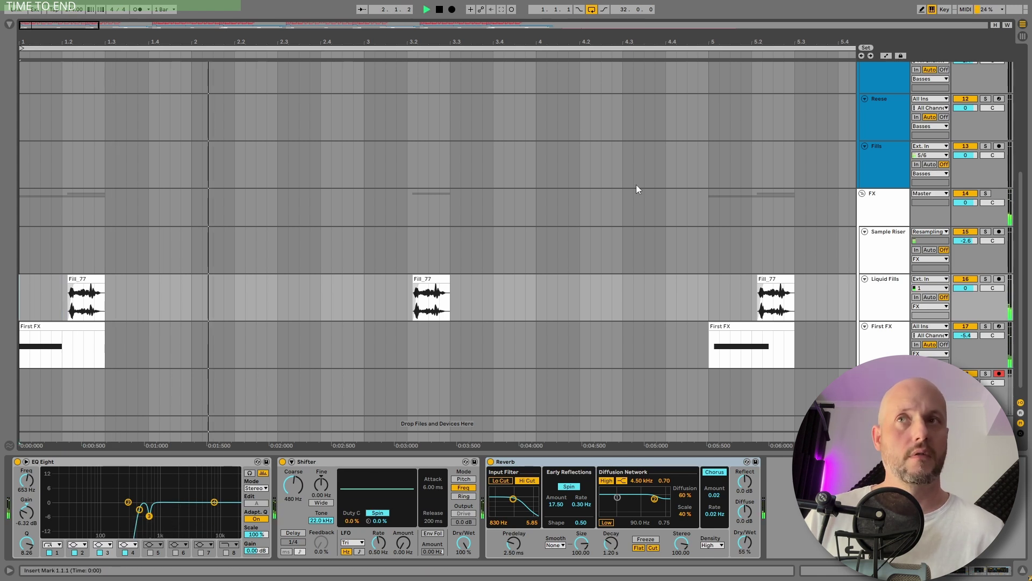
left_click_drag(454, 43, 454, 34)
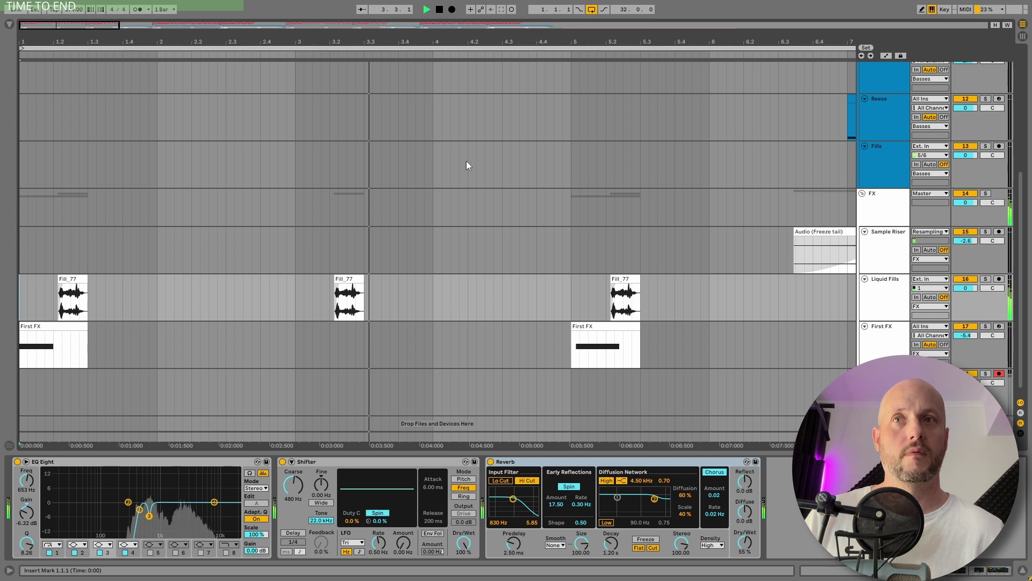
scroll(922, 226, "up", 3)
scroll(922, 226, "up", 4)
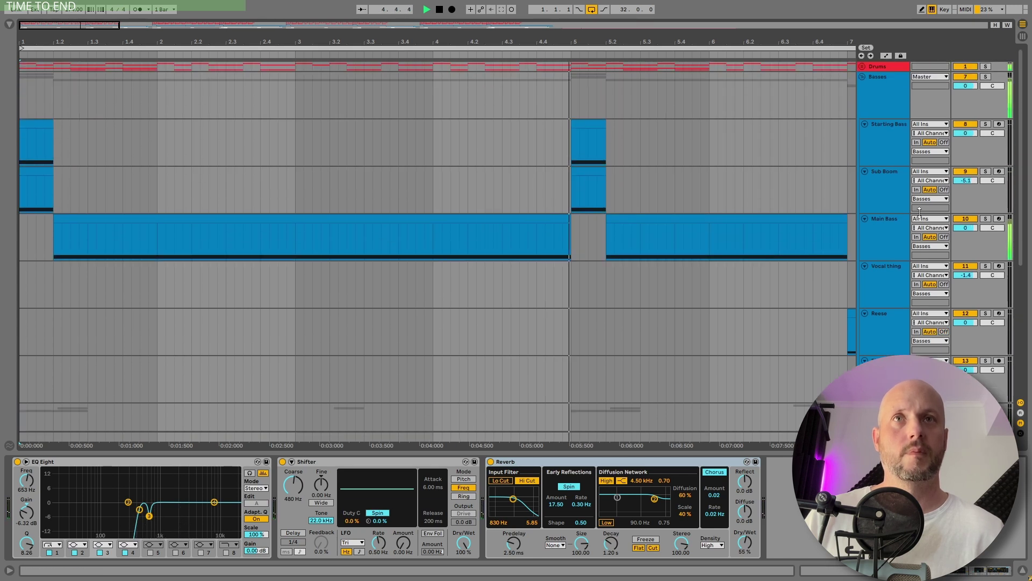
left_click(964, 78)
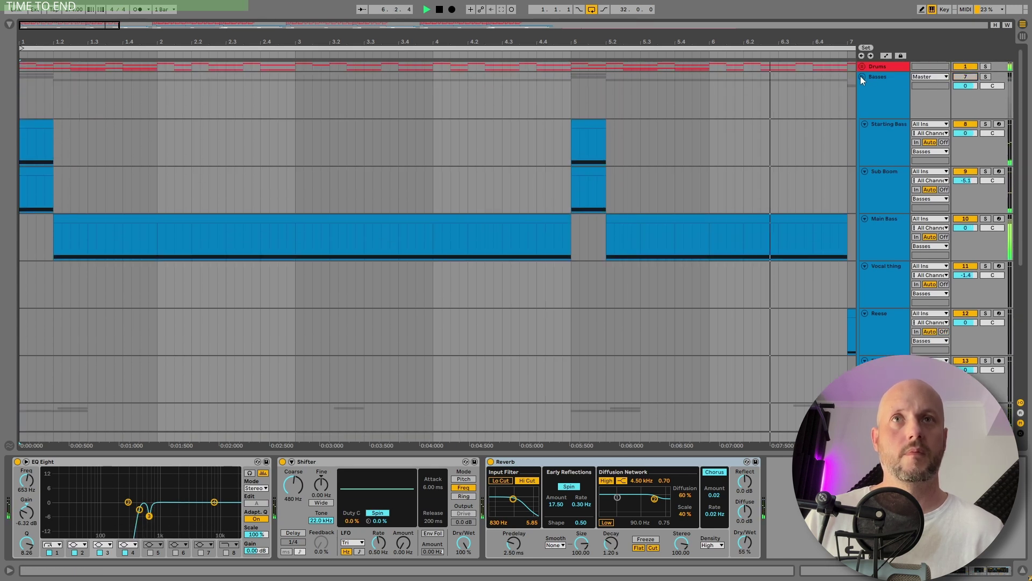
left_click(863, 77)
left_click_drag(357, 42, 357, 13)
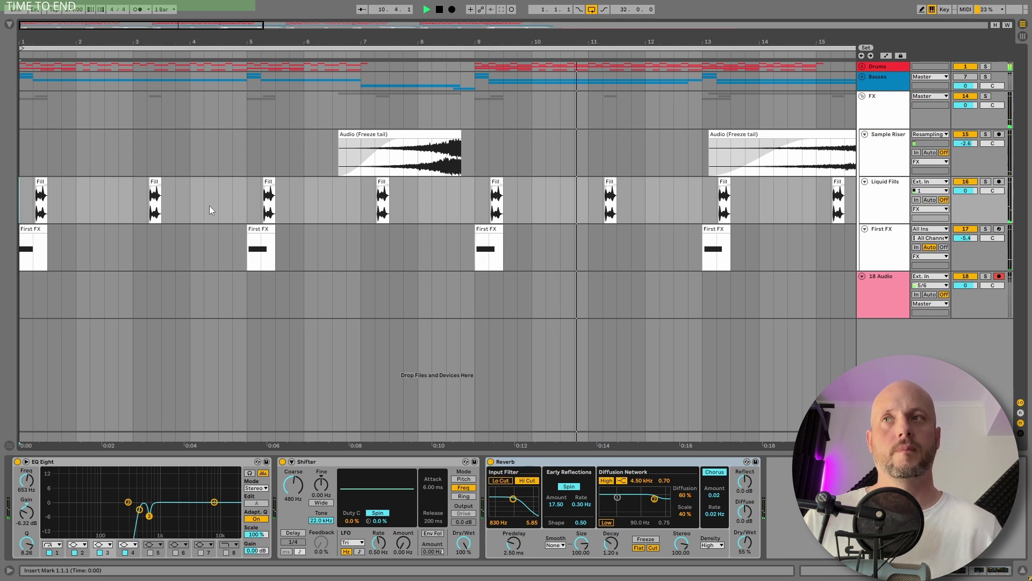
Step: Replay the mix without basses from bar 1, switching the Shifter on Liquid Fills off and back on to compare
left_click(20, 192)
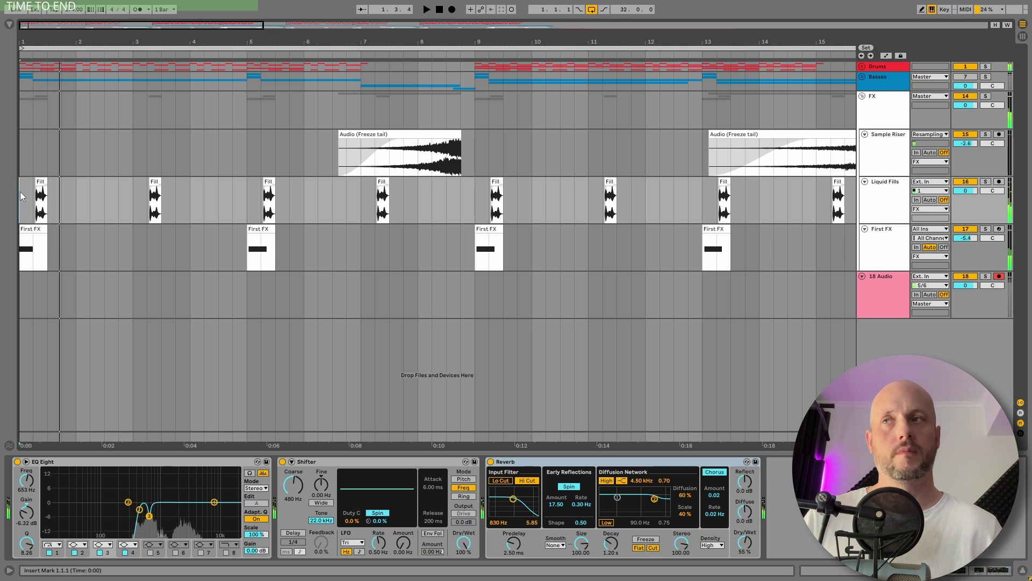
key("space")
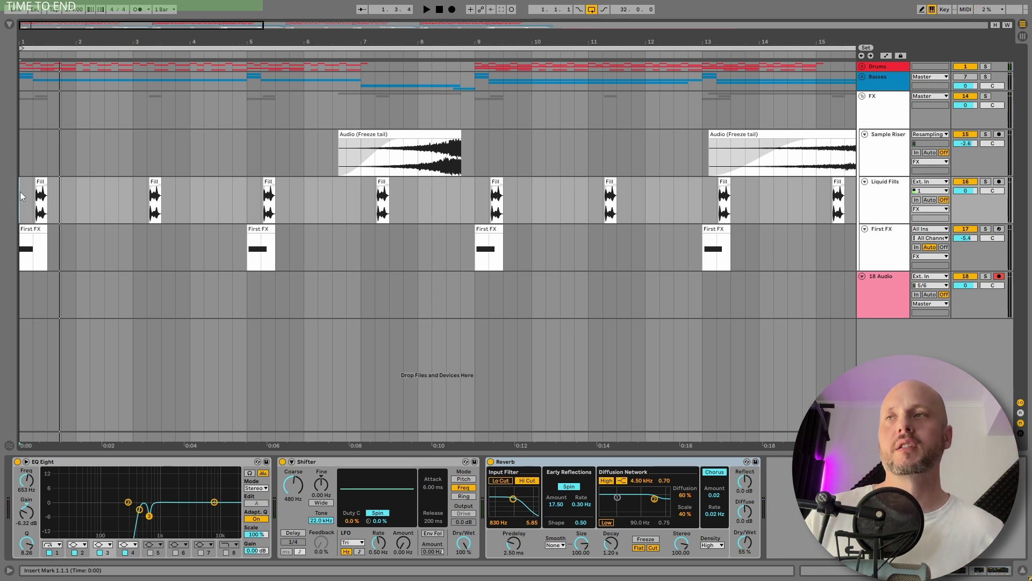
left_click(20, 191)
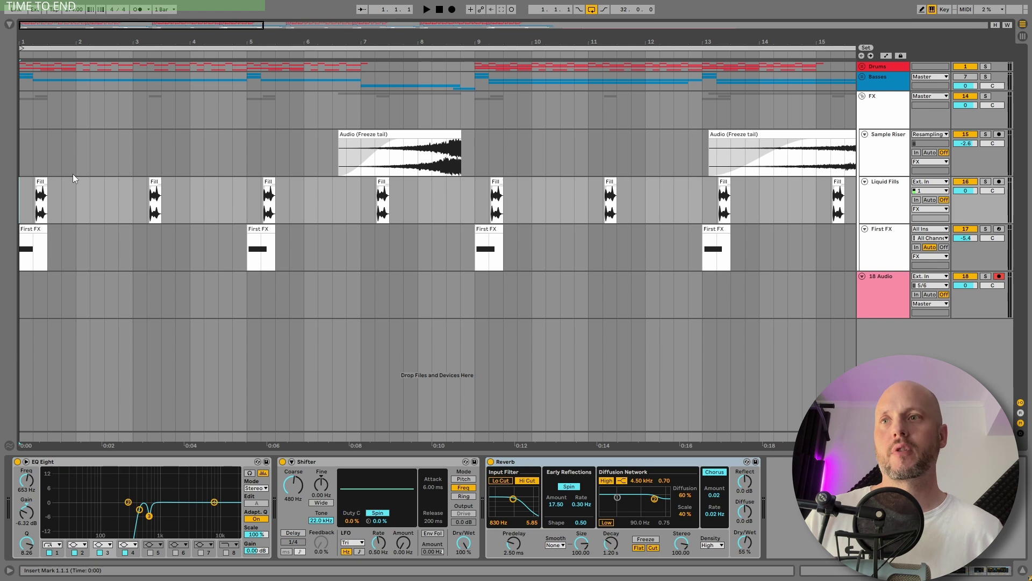
key("space")
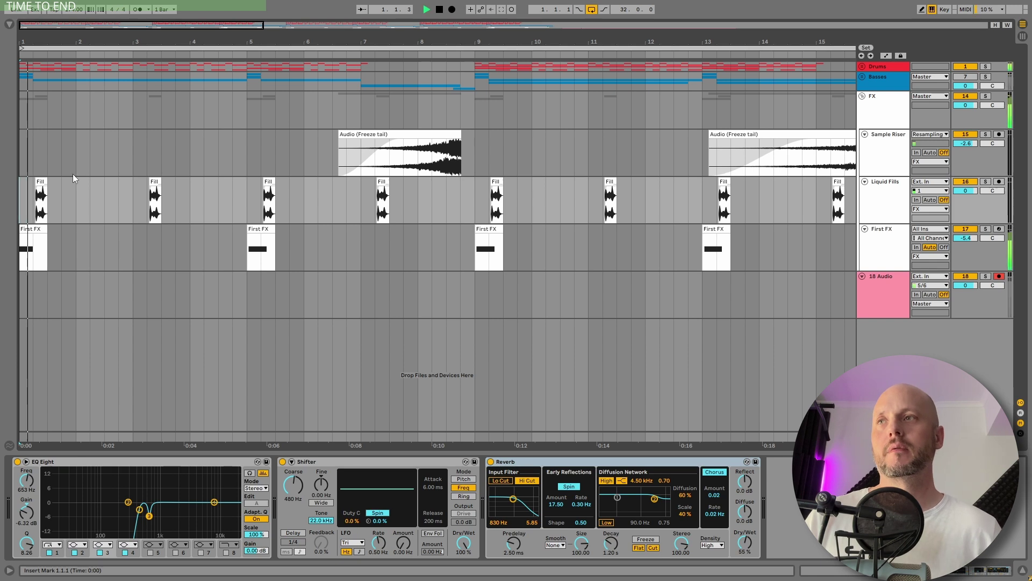
left_click(282, 462)
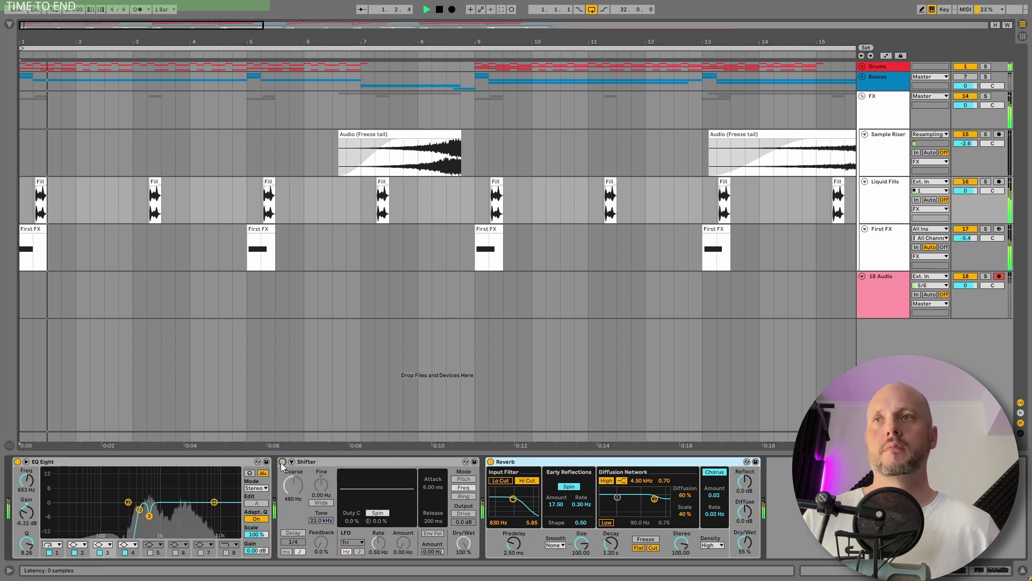
left_click(282, 462)
key("space")
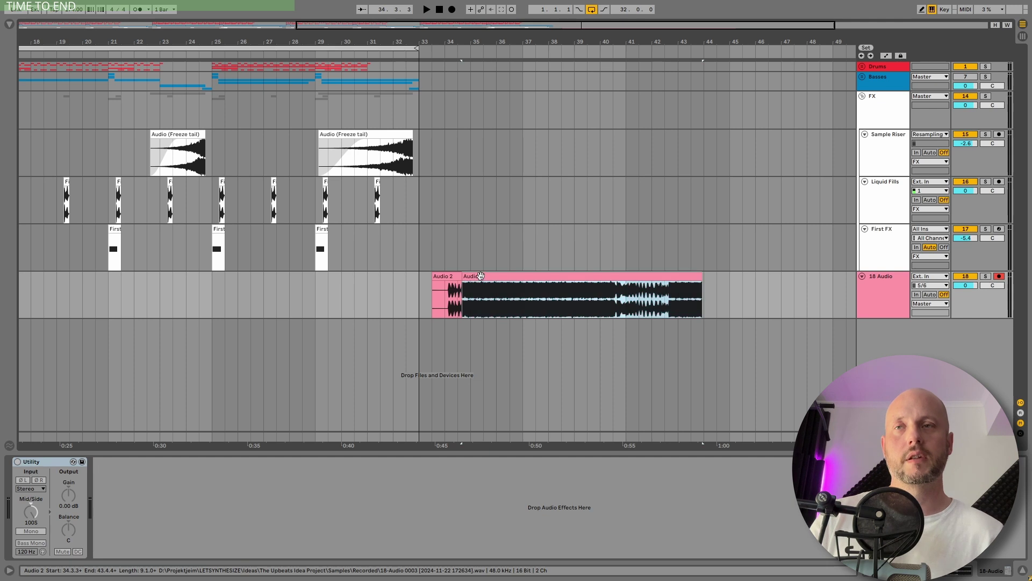
Step: Play the longer recorded clip on the 18 Audio track from its start at 34.3.3 and repeatedly from 39.1.1
key("space")
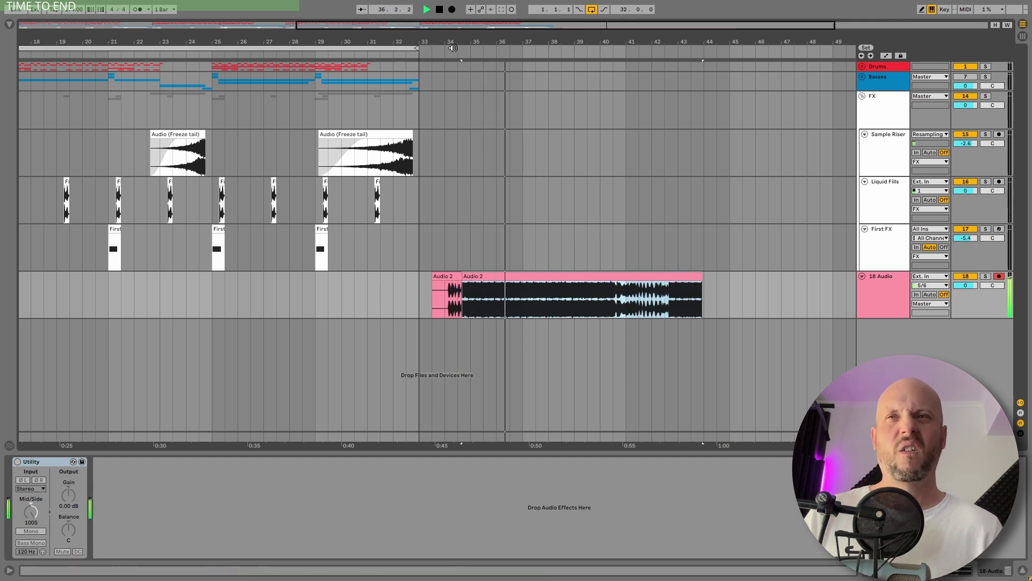
left_click(617, 301)
key("space")
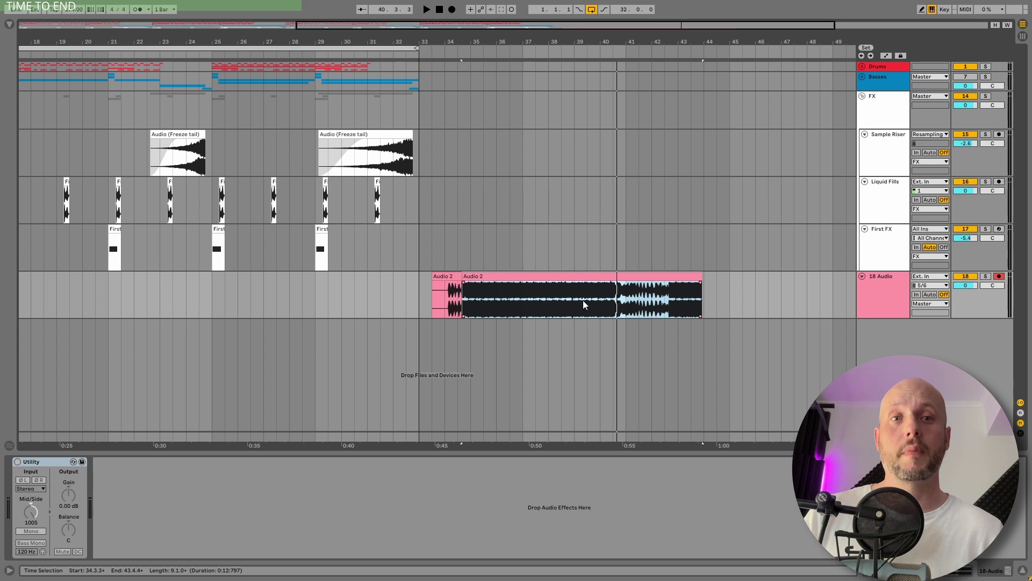
left_click(572, 296)
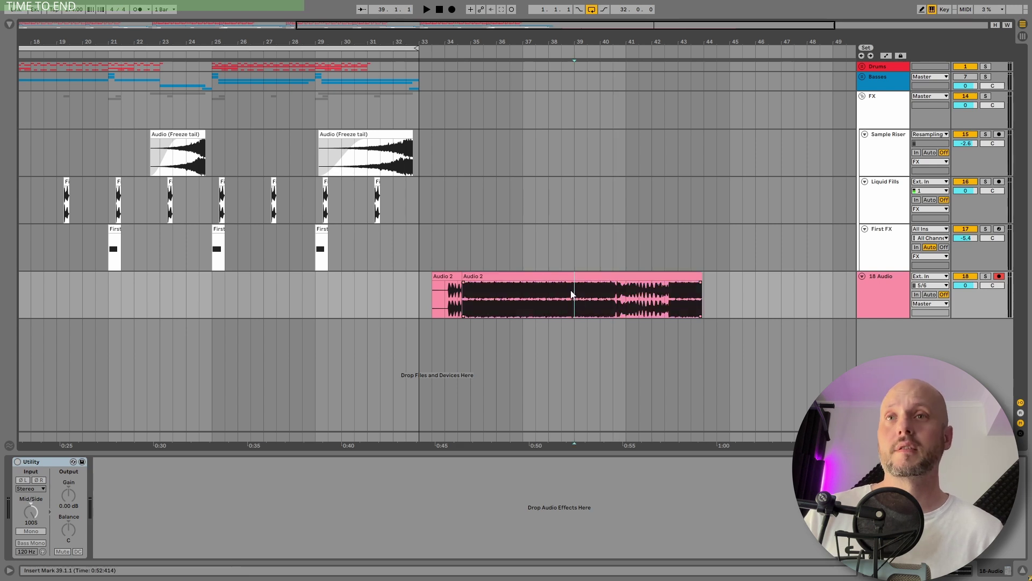
key("space")
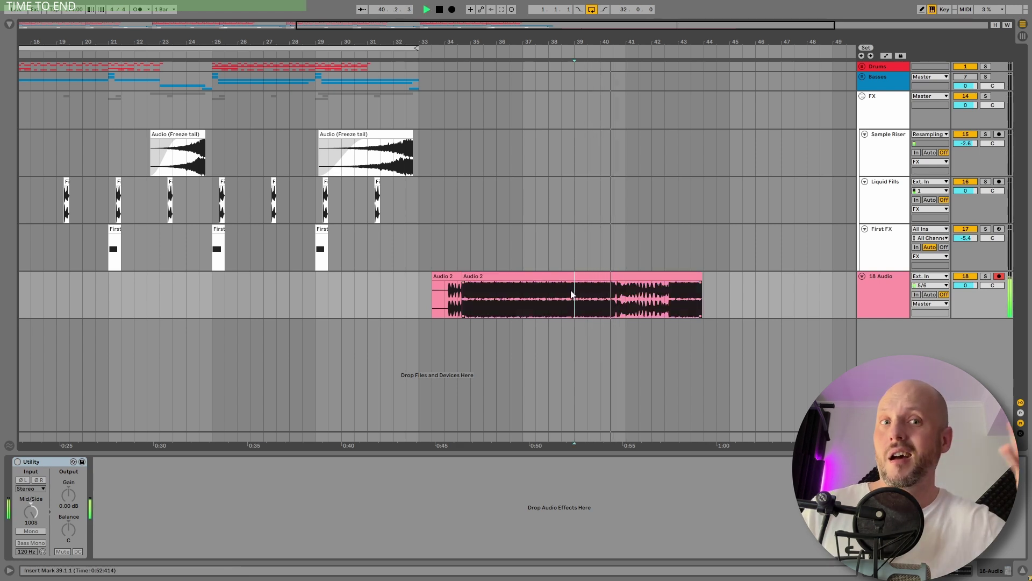
key("space")
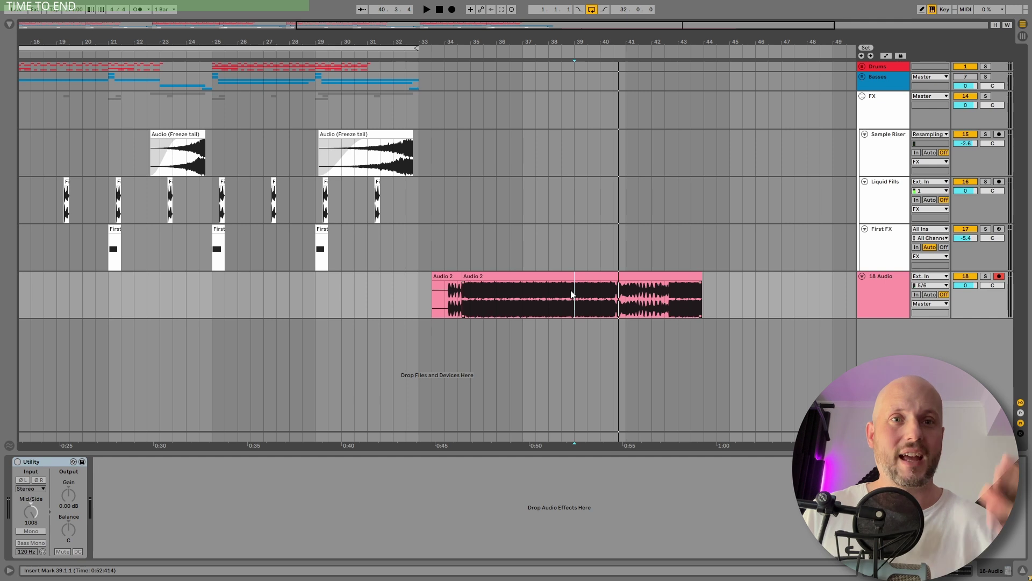
key("space")
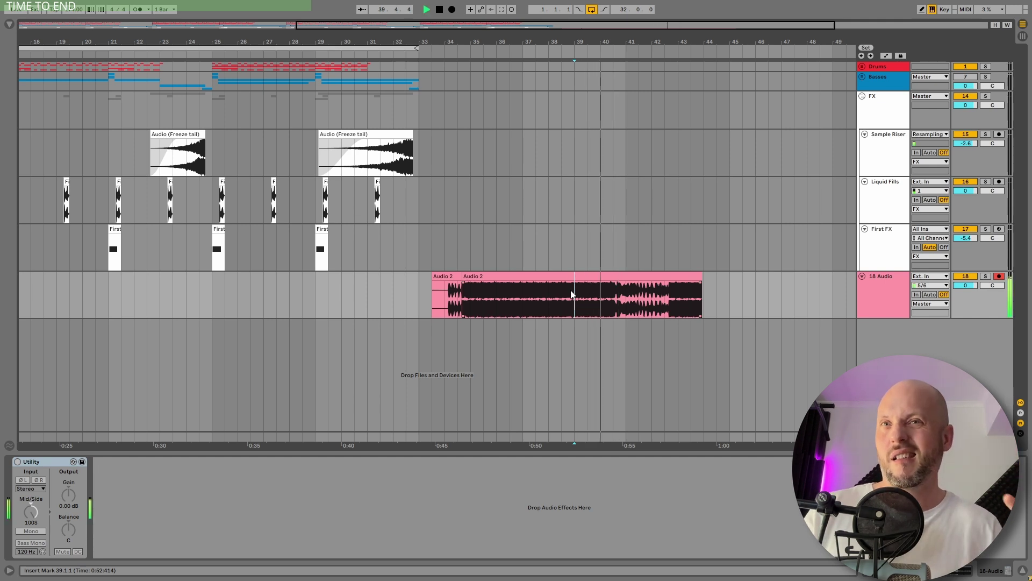
key("space")
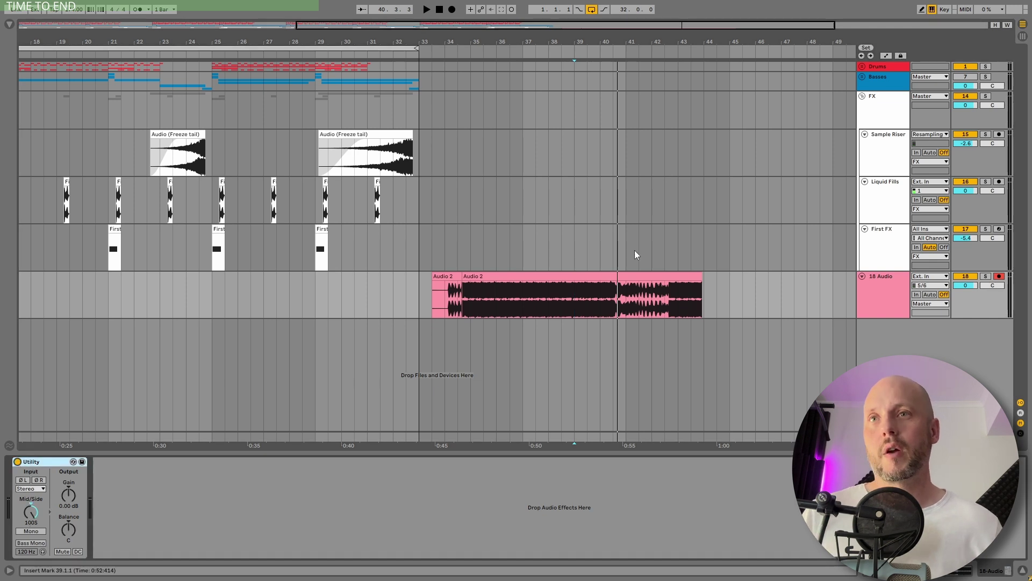
Step: Replay the recorded clip on 18 Audio with its Utility enabled, from 39.1.1 and repeatedly from 40.1.1
key("space")
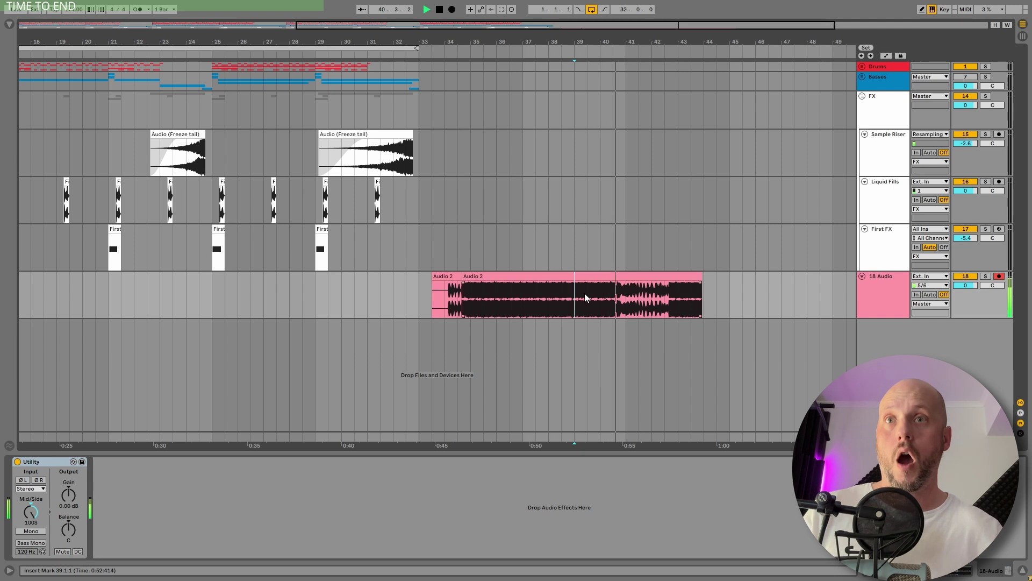
key("space")
left_click(598, 300)
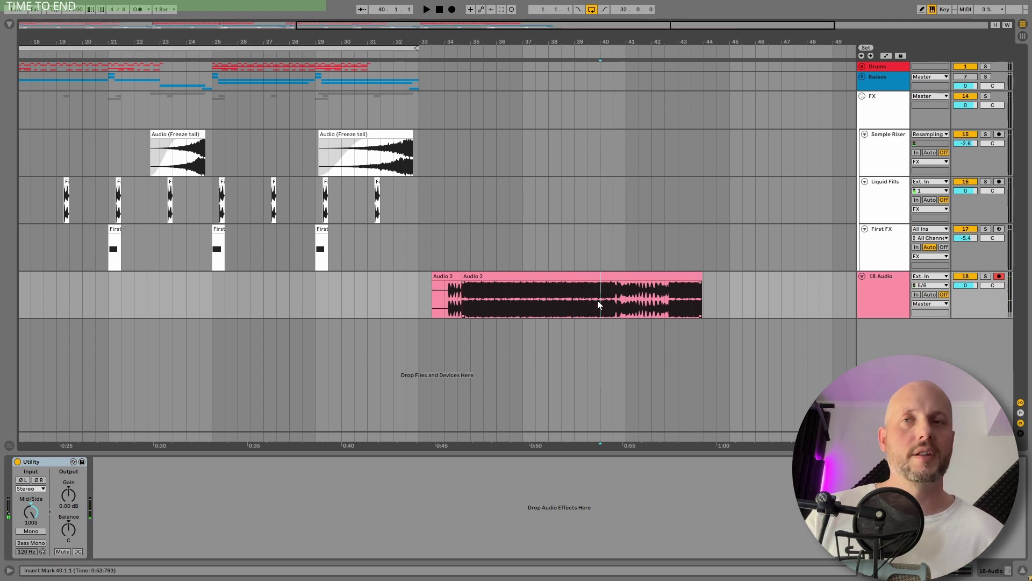
key("space")
key("space")
key("space")
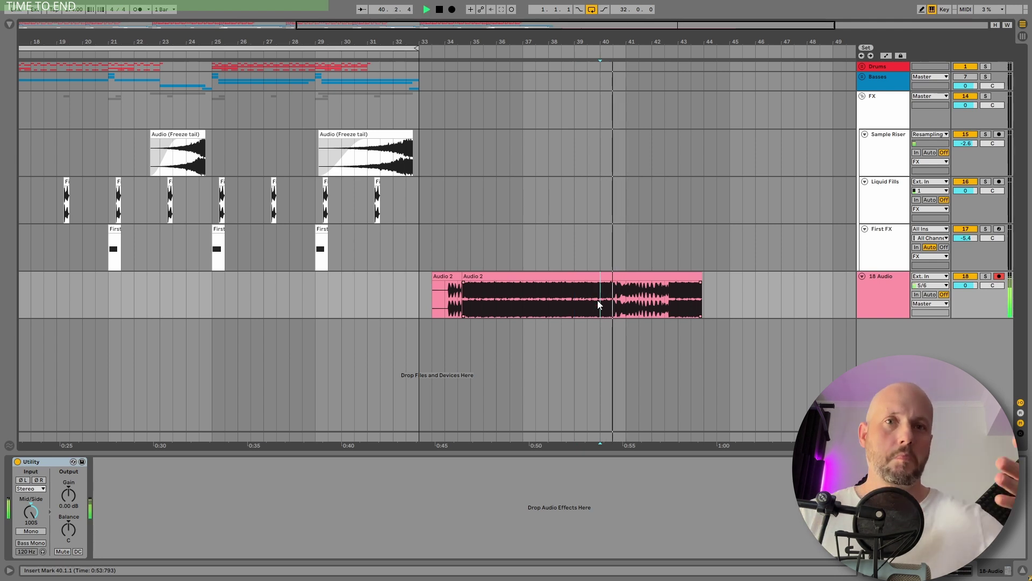
key("space")
key("space")
key("space")
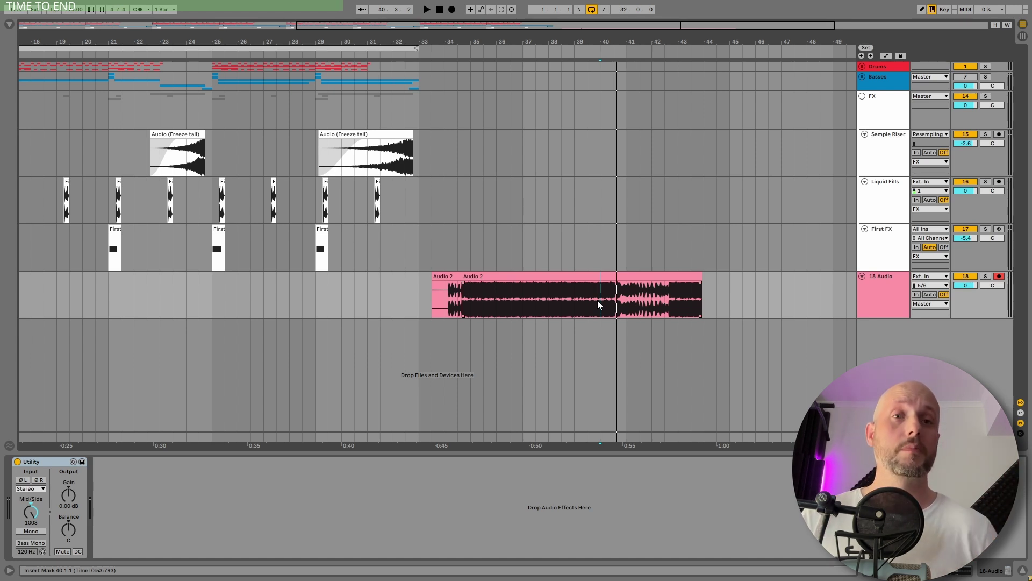
Step: Replay the recorded clip on 18 Audio, switch its Utility off, and listen from 36.3.1 and from the clip's start
left_click(573, 299)
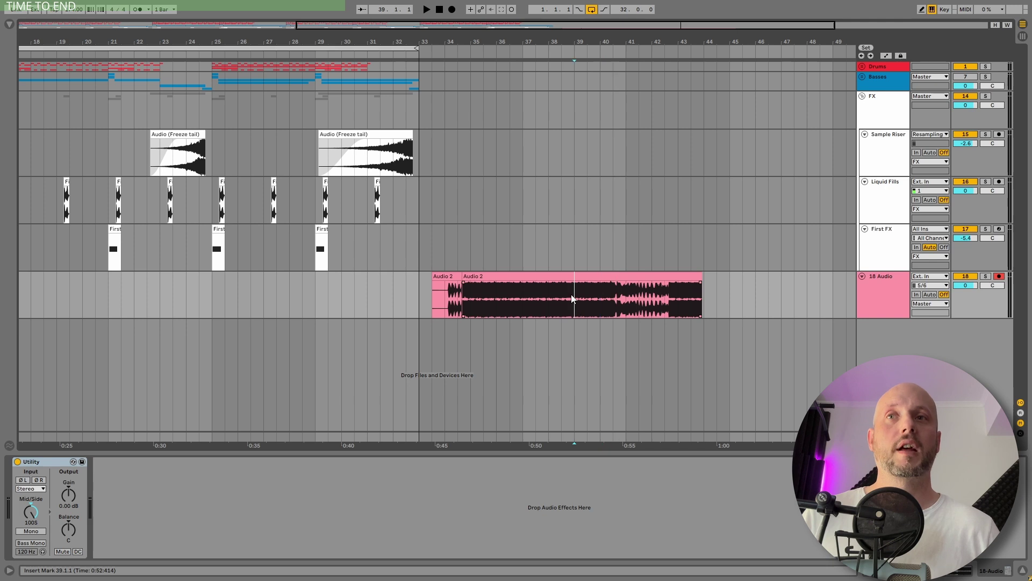
key("space")
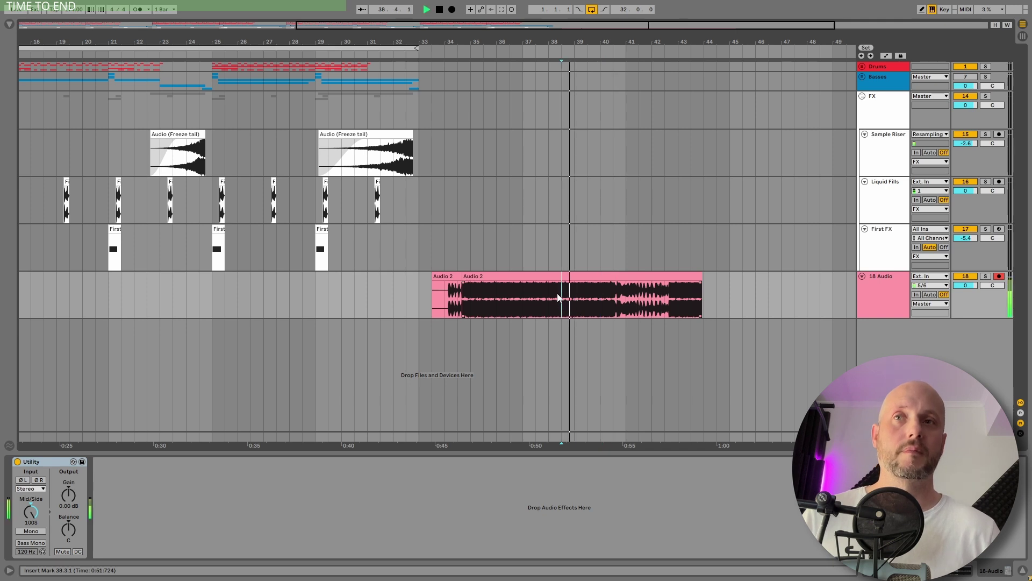
left_click(18, 461)
left_click(510, 294)
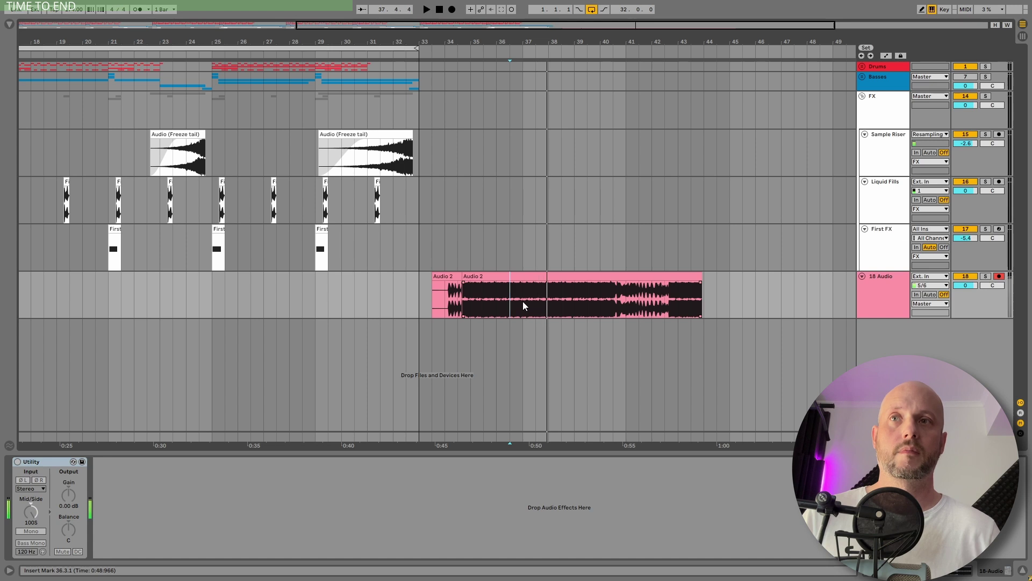
key("space")
left_click(481, 277)
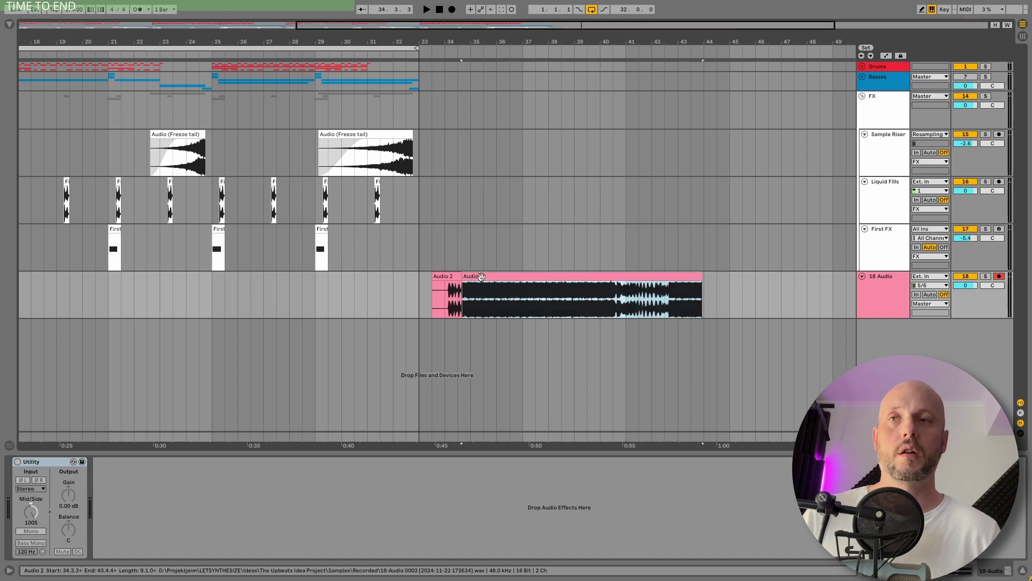
key("space")
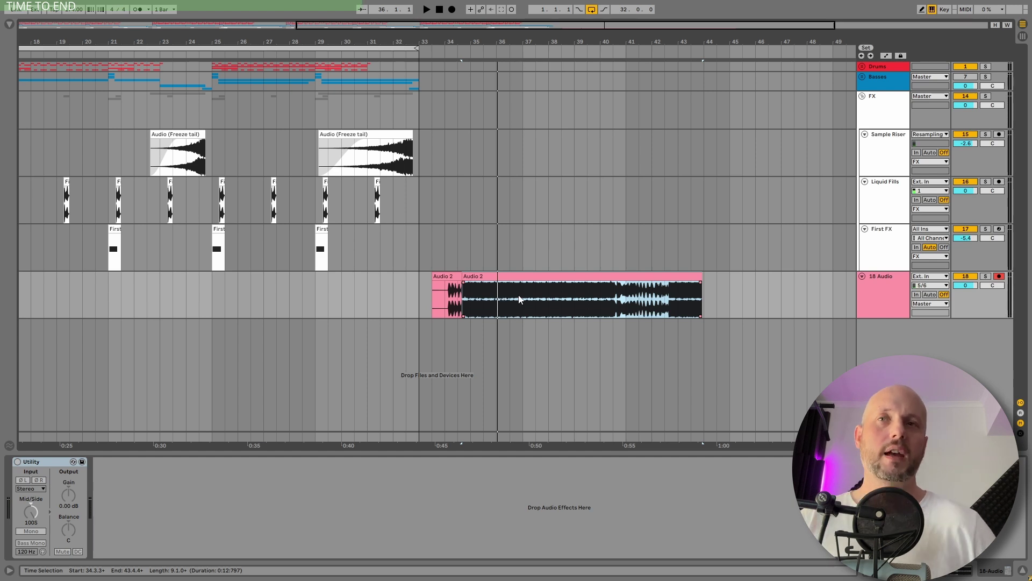
Step: Audition several spots of the recorded clip on 18 Audio, including 37.3.1, 36.1.1, 35.3.1 and 39.1.1
left_click(598, 290)
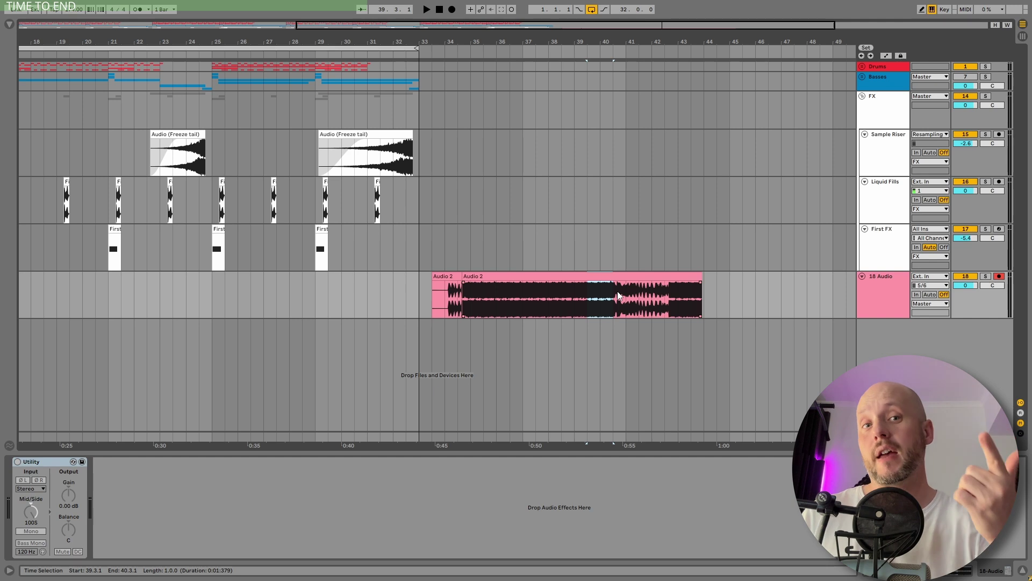
key("space")
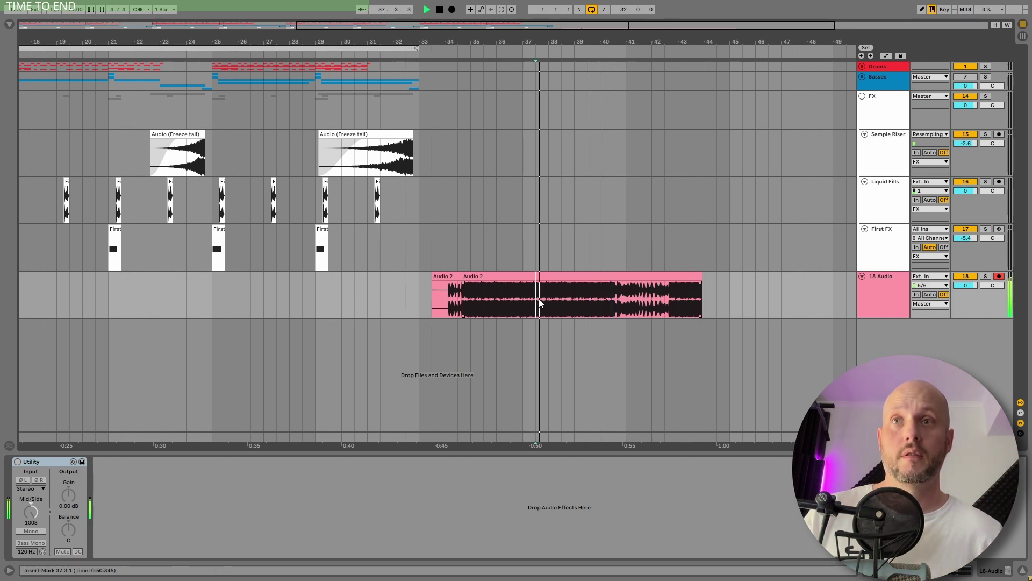
left_click(495, 295)
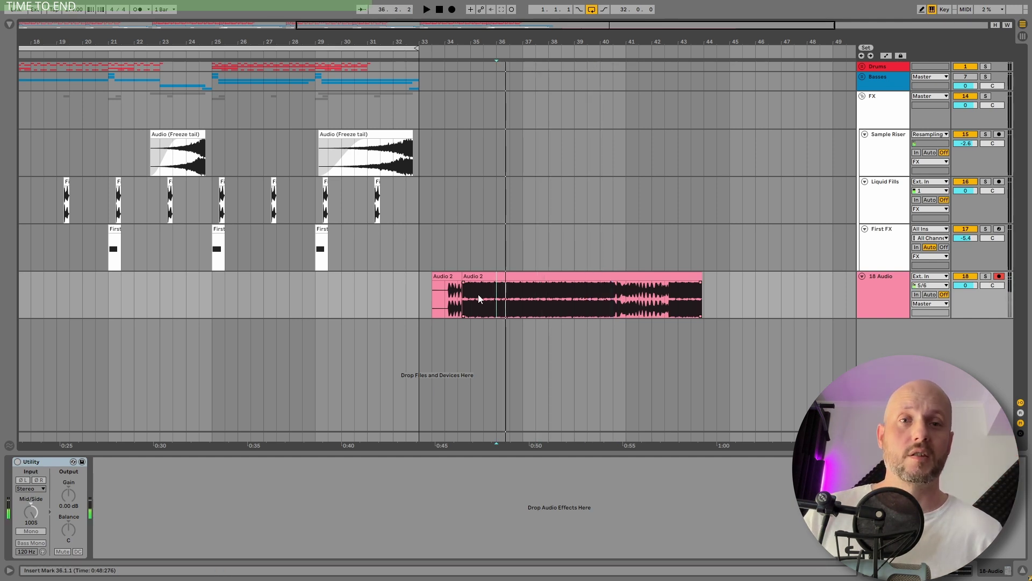
left_click(478, 295)
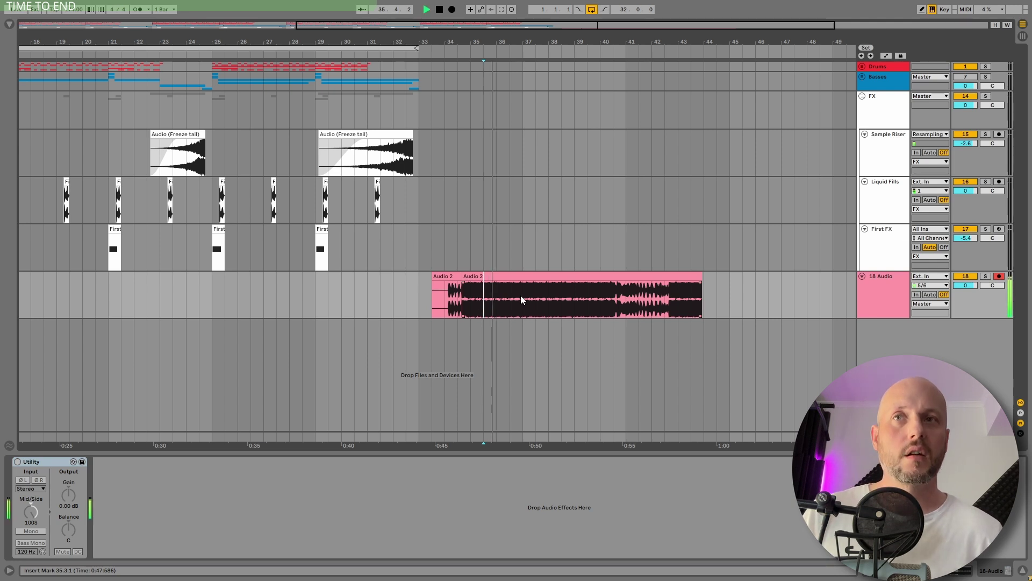
left_click(572, 294)
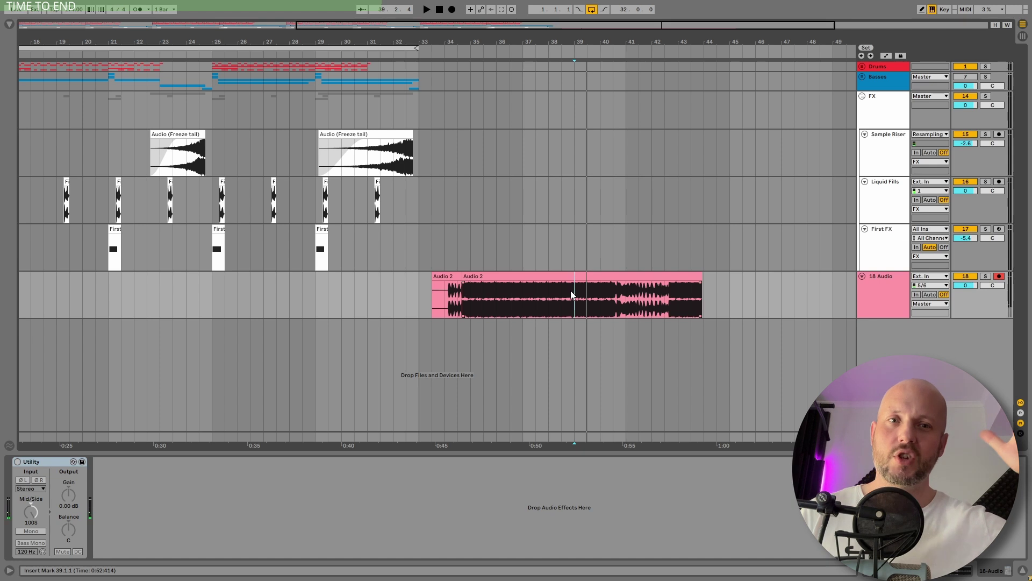
Step: Replay the recorded clip on 18 Audio without its Utility from 38.3.1 and 39.1.1
left_click(558, 298)
key("space")
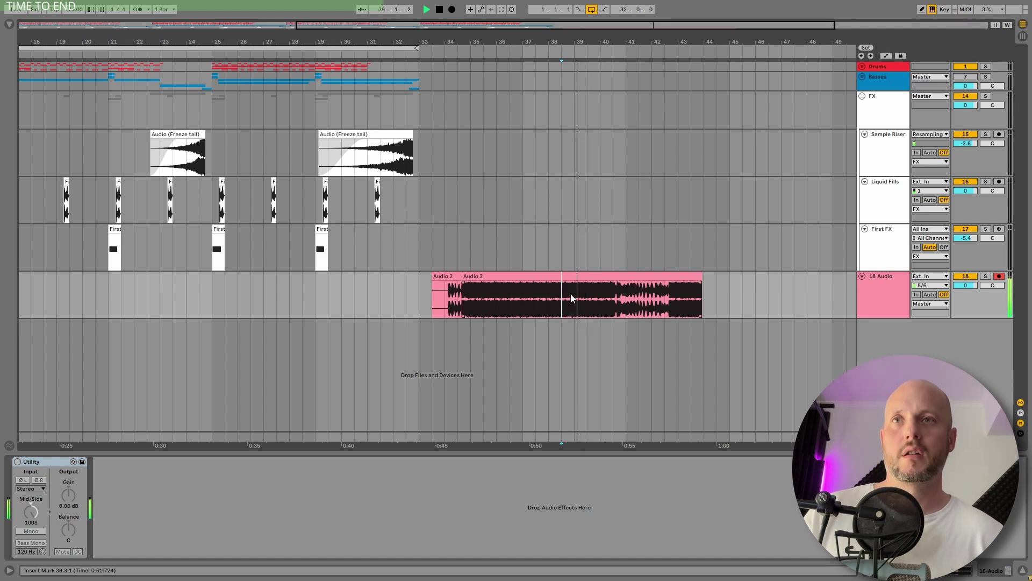
left_click(573, 292)
key("space")
key("space")
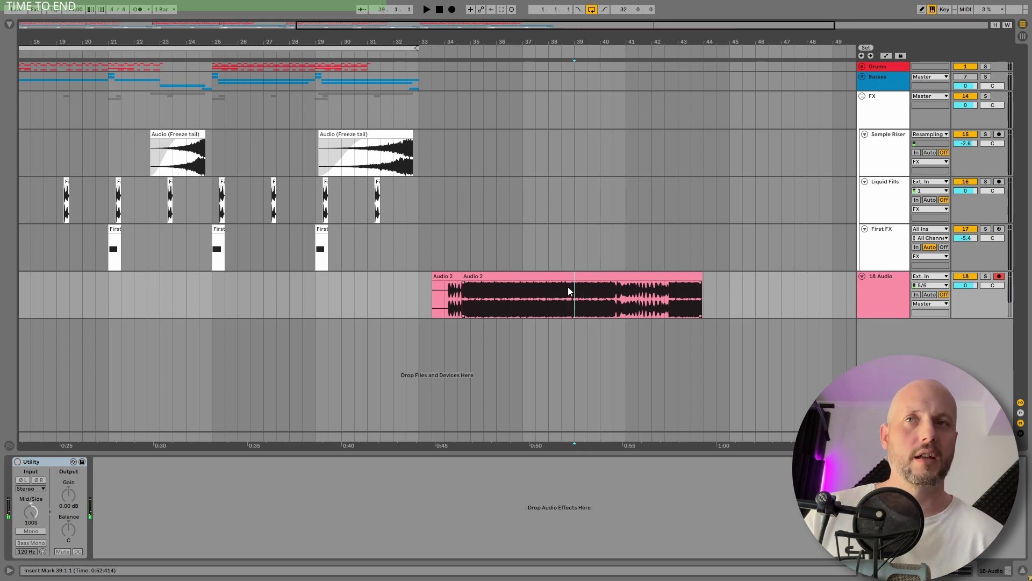
left_click(563, 284)
key("space")
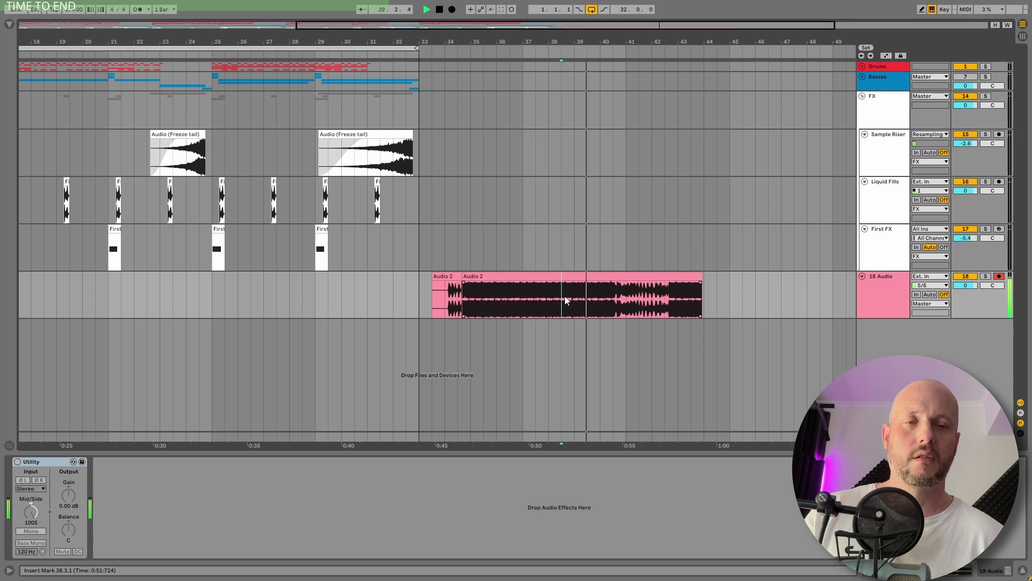
key("space")
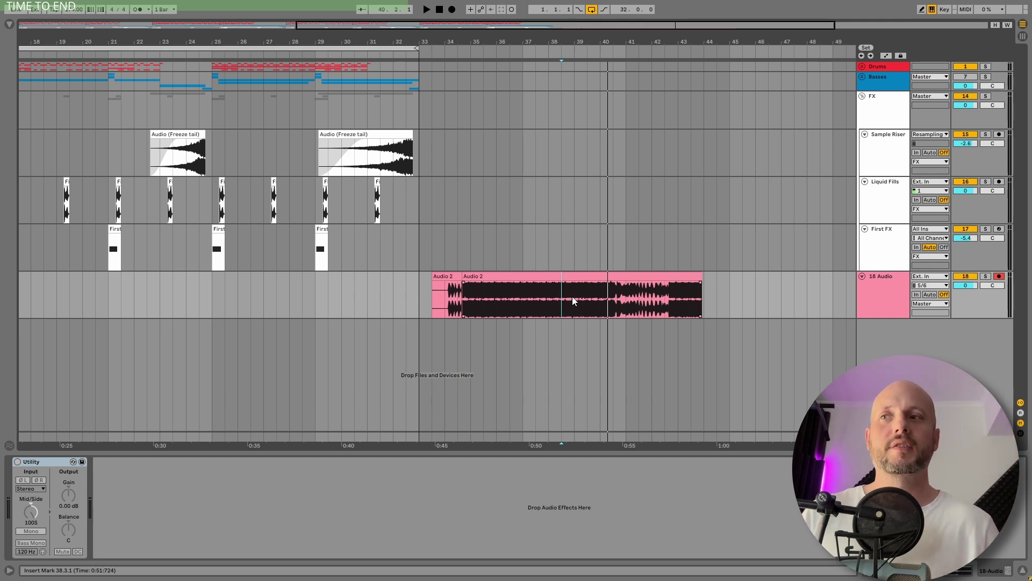
Step: Unfold and reactivate the Basses group, solo Main Bass, and play it from bar 1
left_click(862, 77)
left_click(893, 238)
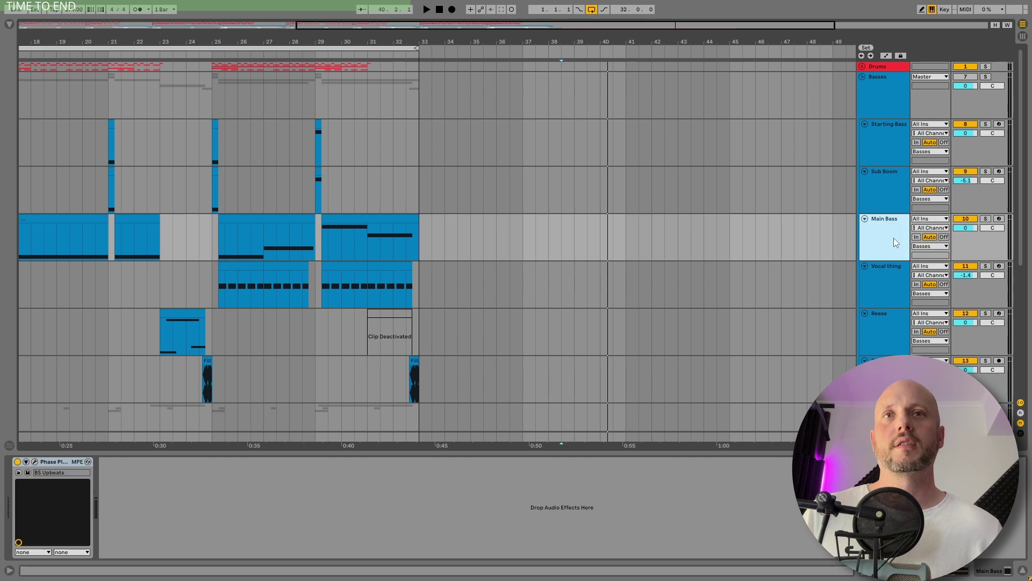
left_click(985, 219)
left_click(76, 237)
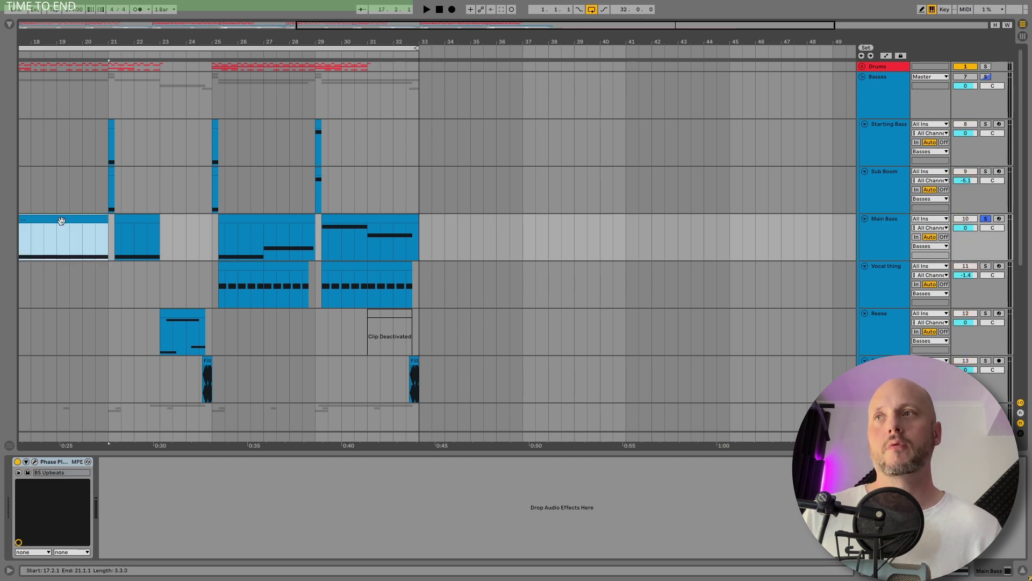
key("Home")
key("space")
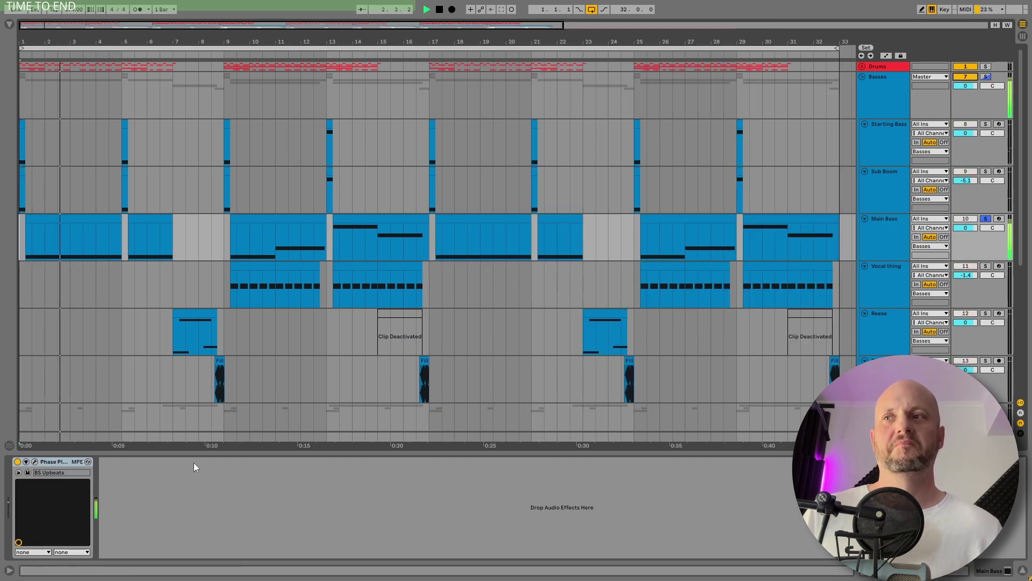
Step: Open the Phase Plant synth on Main Bass, disable its PERC group, and expand its SUB group
left_click(54, 464)
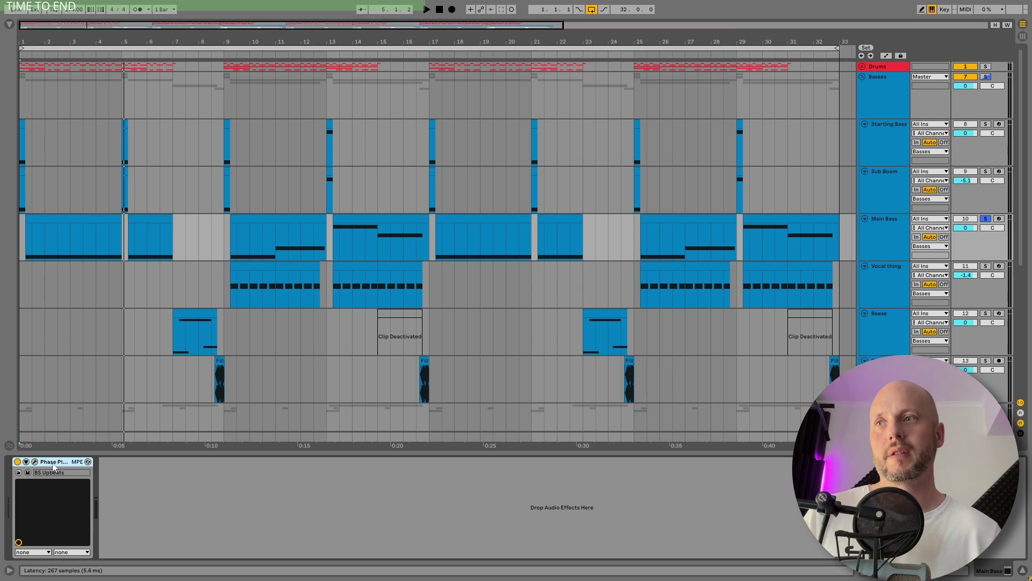
left_click(35, 461)
left_click(62, 222)
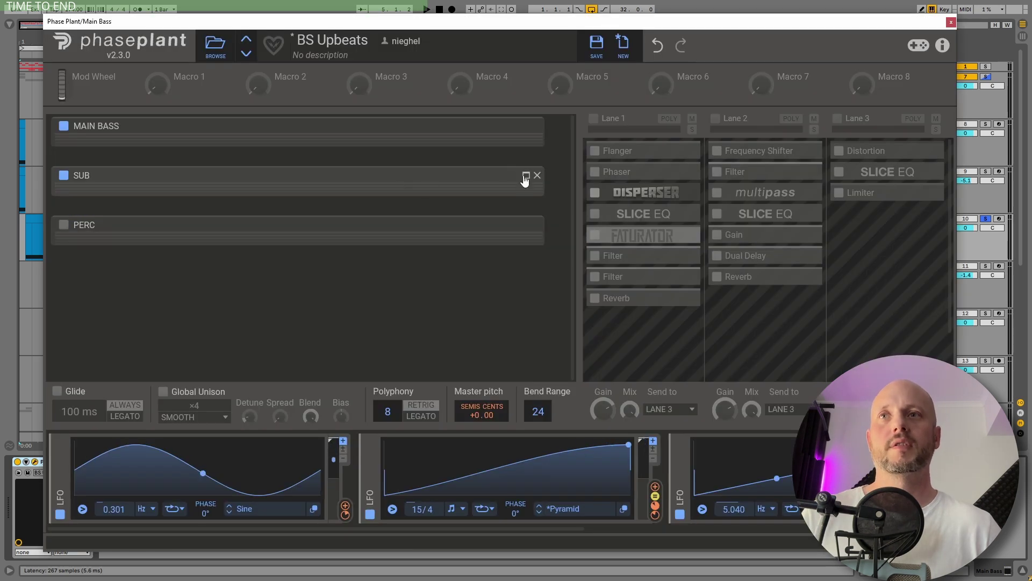
left_click(526, 176)
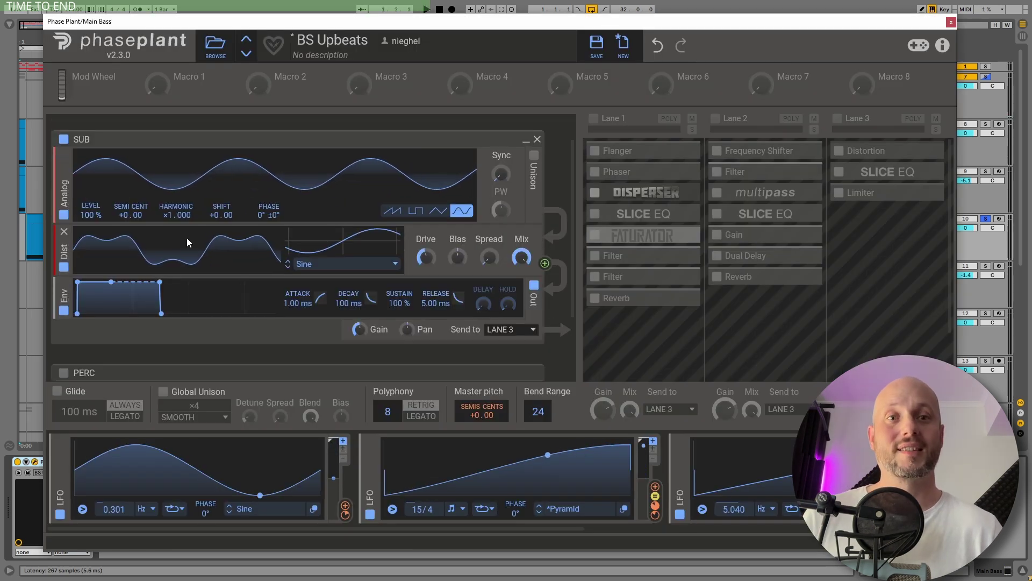
Step: Play the first Main Bass clip from 1.2.1 to hear the Phase Plant patch with its effect lanes off
key("space")
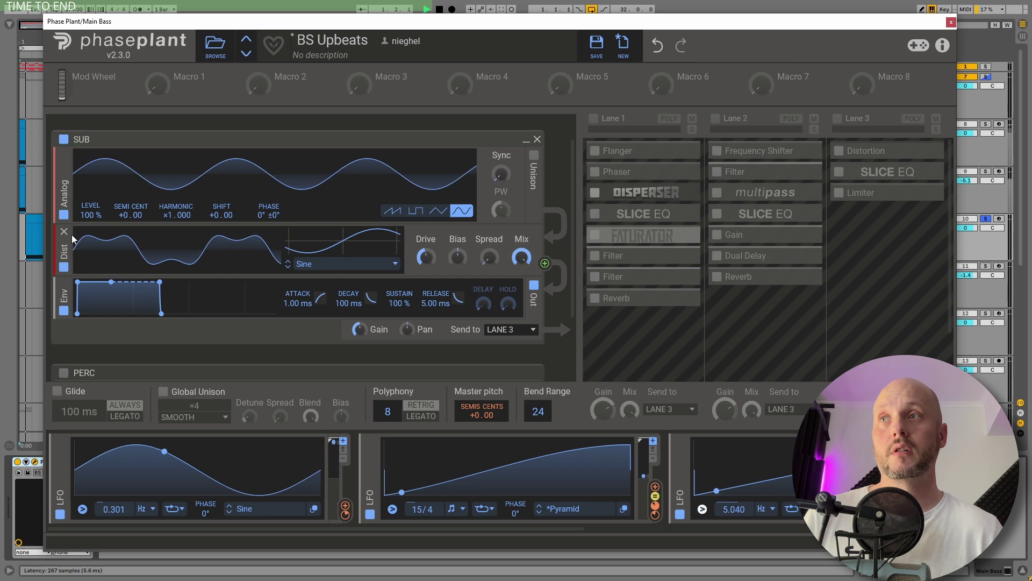
left_click(34, 219)
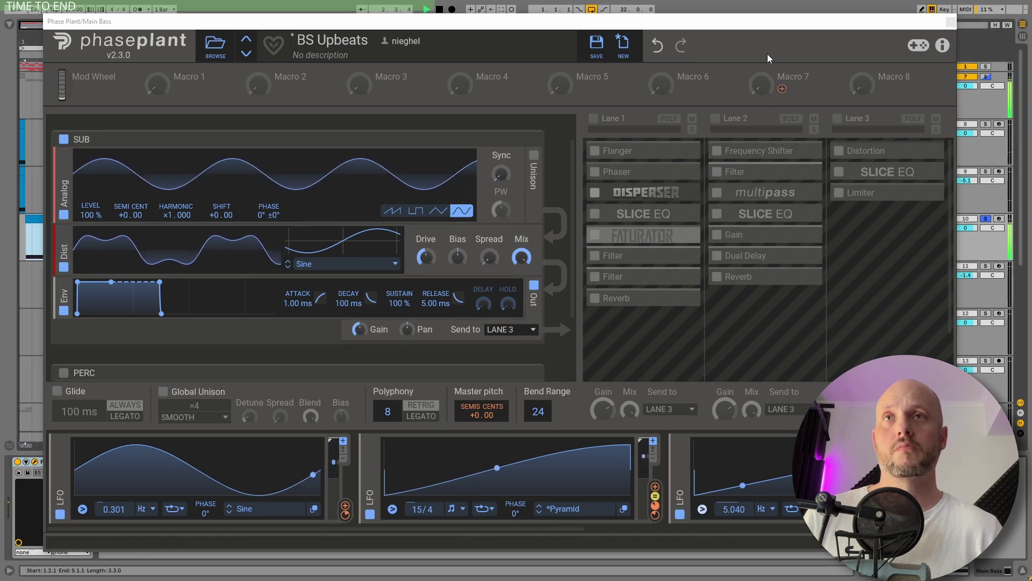
key("space")
scroll(124, 193, "up", 2)
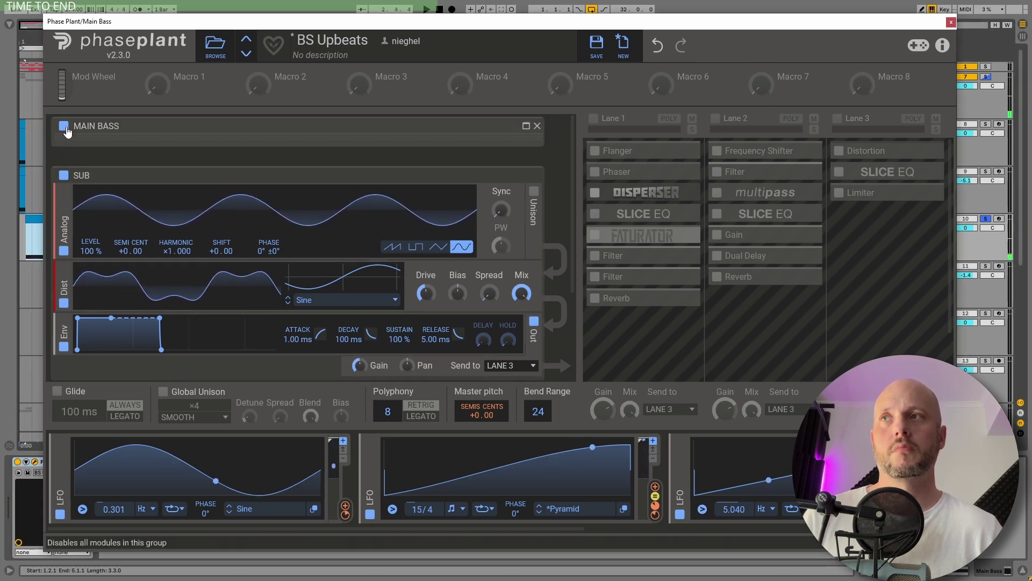
key("space")
Step: Enable effects Lane 3 in Phase Plant and inspect its Slice EQ and Limiter
scroll(303, 284, "down", 2)
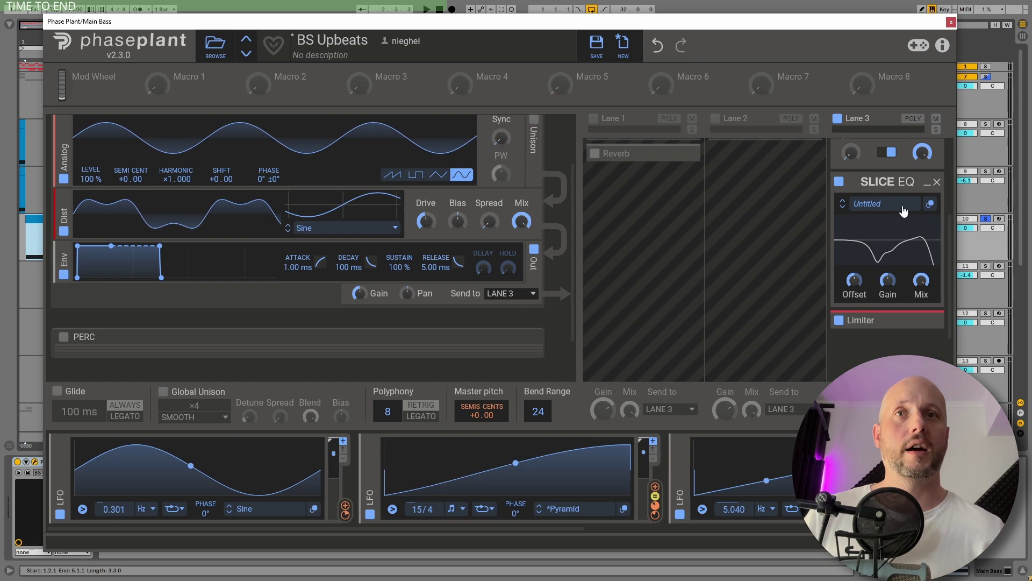
left_click(929, 320)
scroll(508, 302, "up", 2)
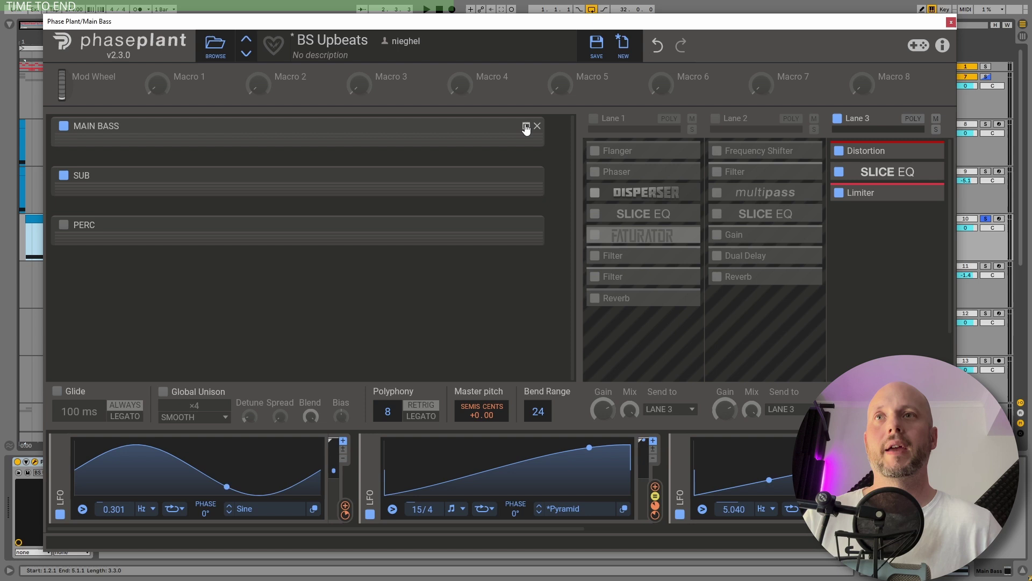
Step: Expand the MAIN BASS group and look through its chain of modules
left_click(525, 129)
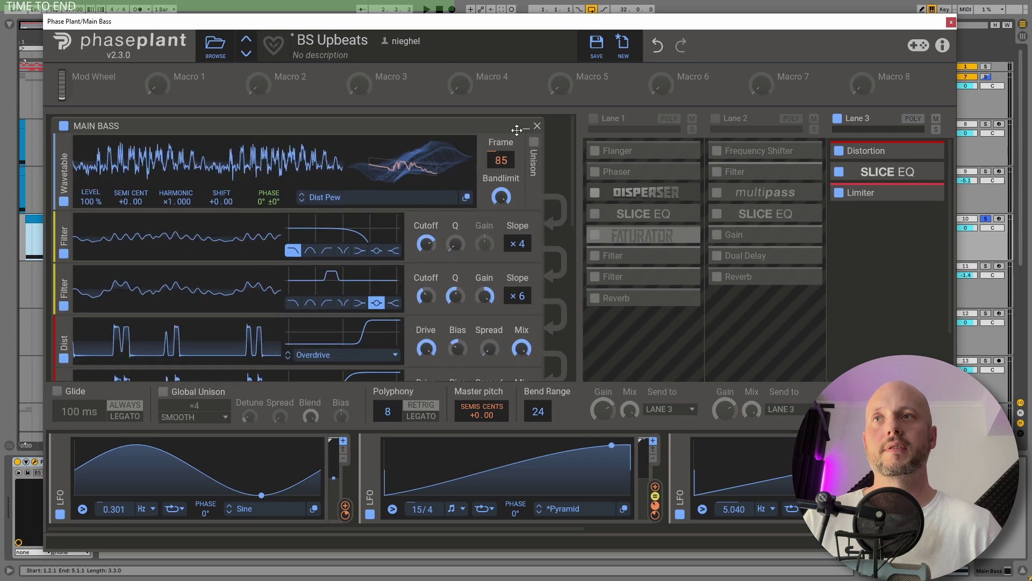
scroll(409, 256, "down", 5)
scroll(408, 256, "up", 5)
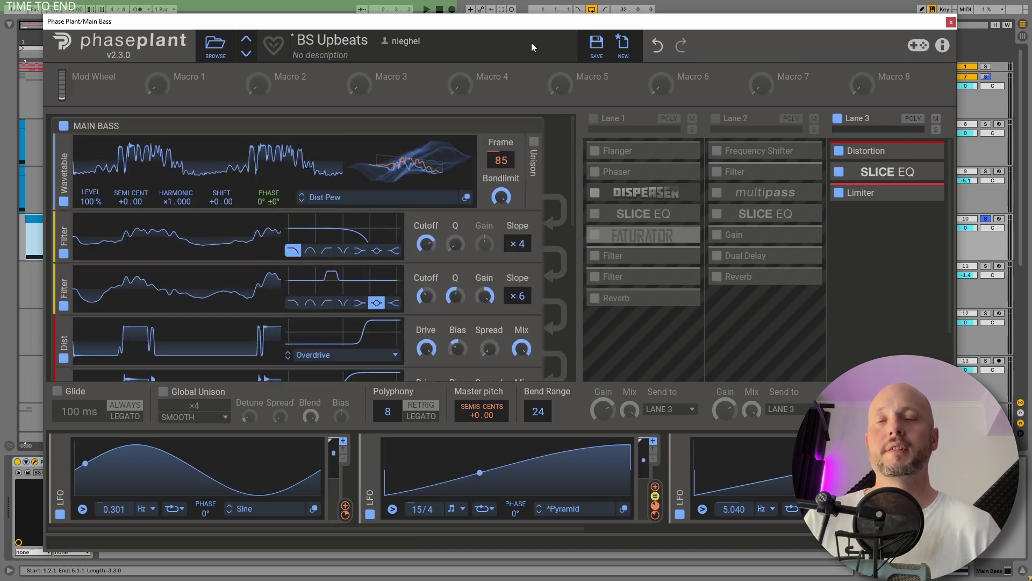
Step: Play the bass, bypass the MAIN BASS group's two filters and two distortions, and replay the Dist Pew wavetable without them
key("space")
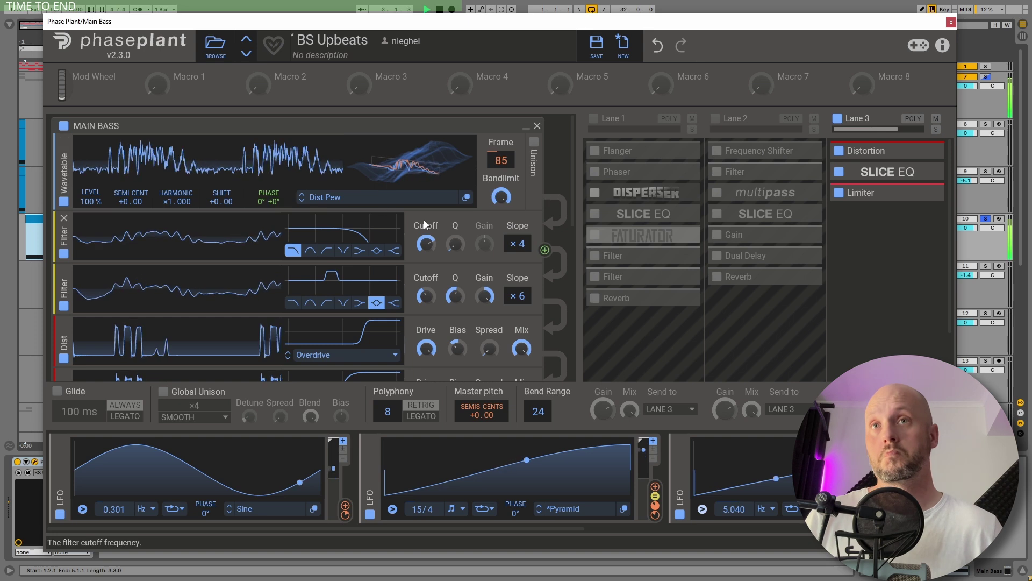
key("space")
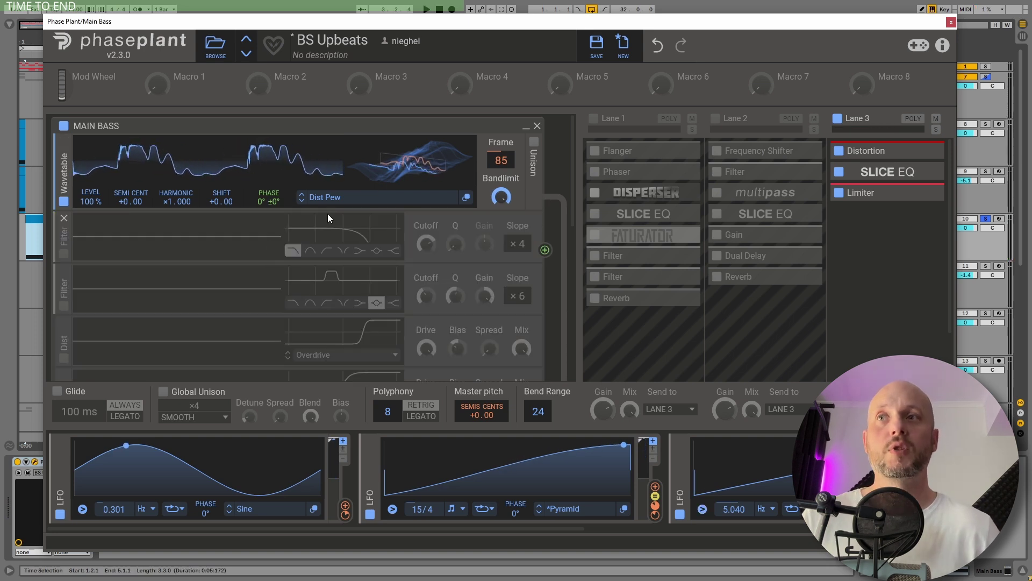
key("space")
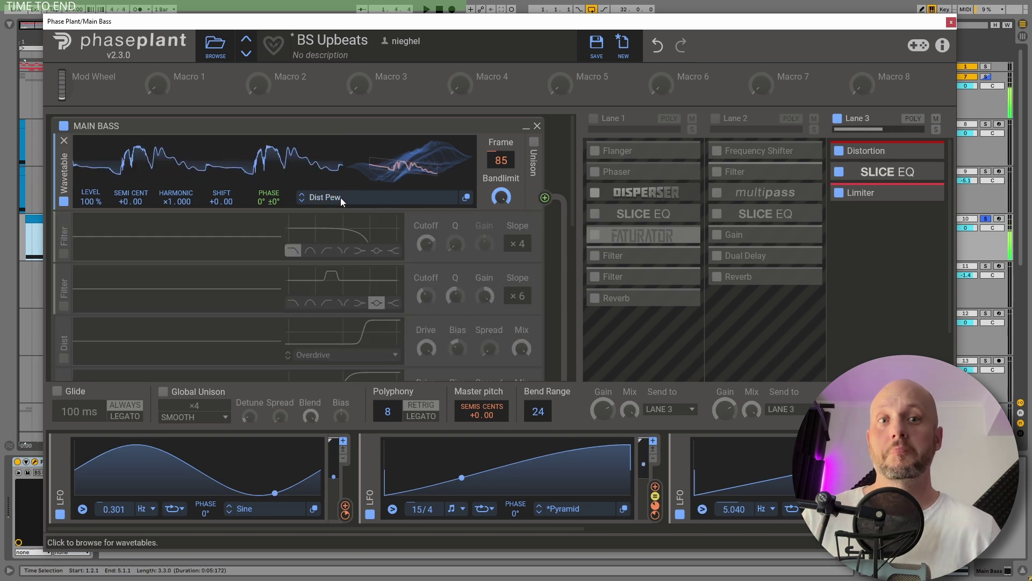
Step: Re-enable both filters and both Overdrive distortions in the MAIN BASS group, and play the bass again
left_click(64, 254)
left_click(64, 306)
scroll(290, 276, "down", 2)
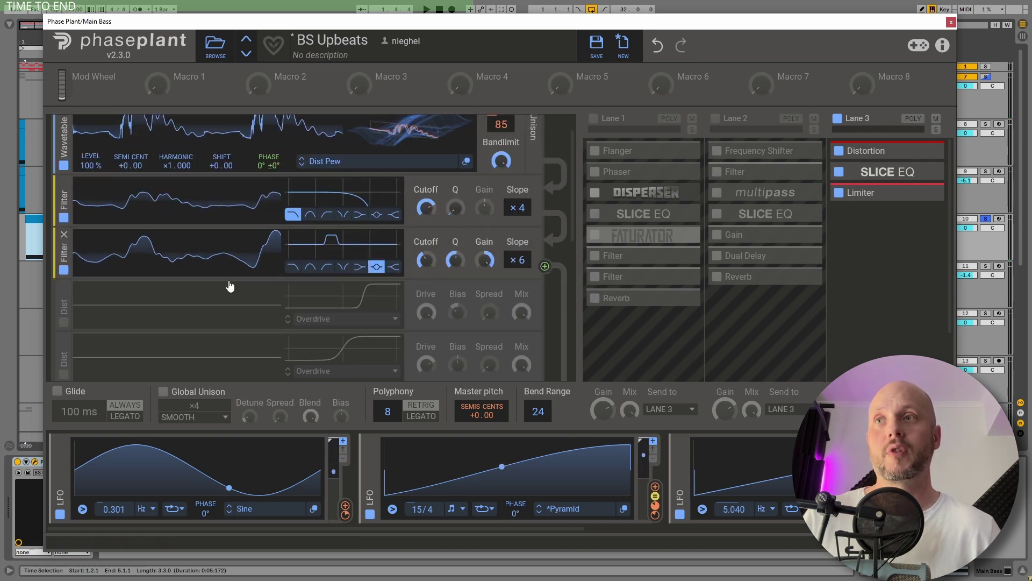
left_click(64, 321)
scroll(72, 315, "down", 2)
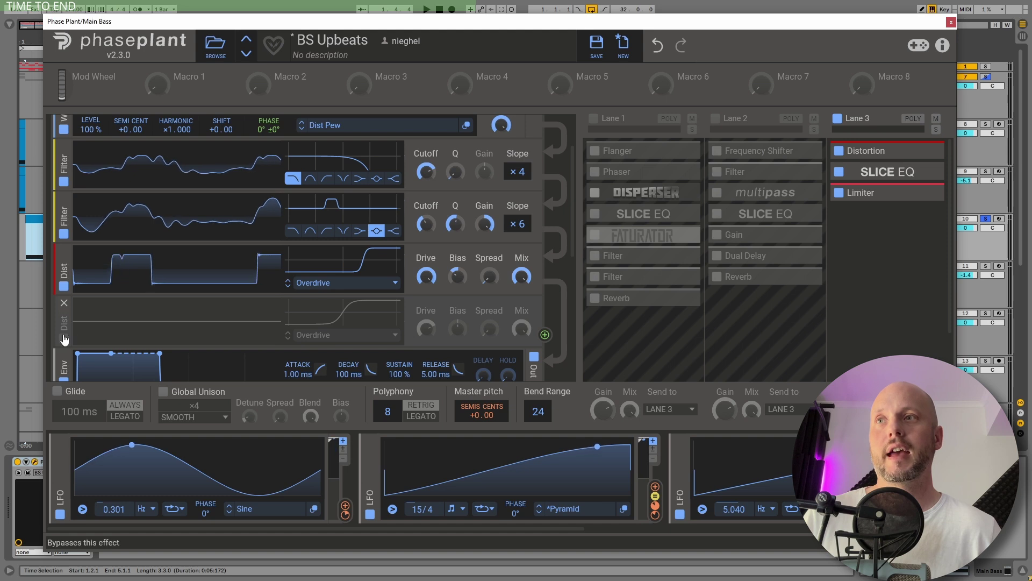
left_click(64, 338)
key("space")
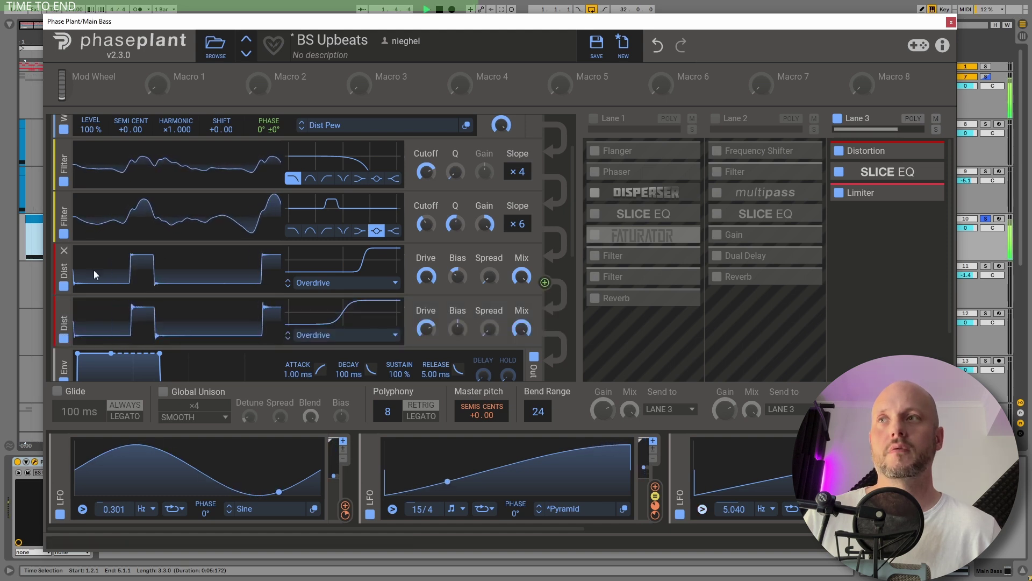
Step: Bypass both Overdrive distortions during playback to compare, switch them back on, and bypass the first filter
left_click(64, 339)
left_click(64, 287)
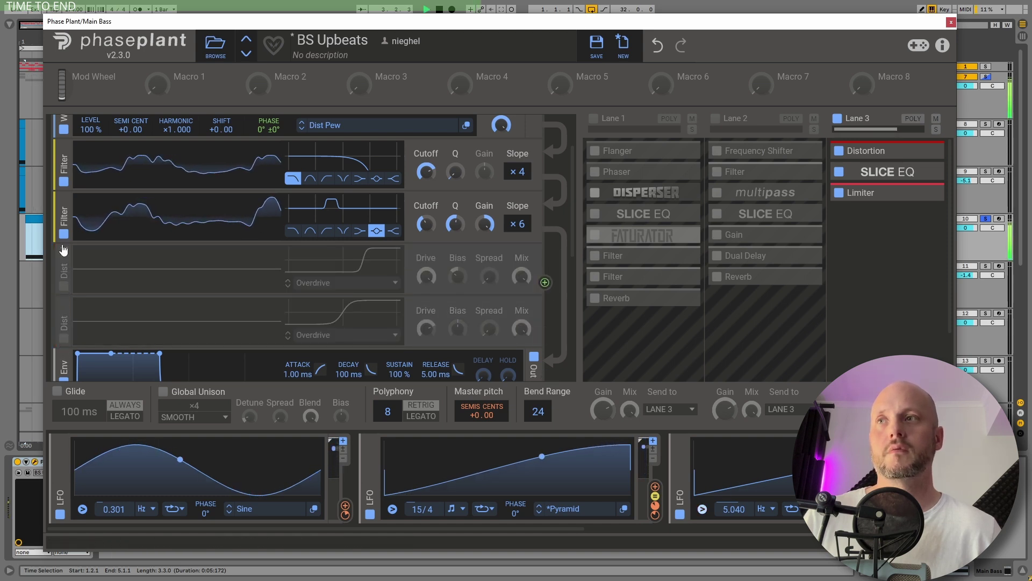
left_click(64, 182)
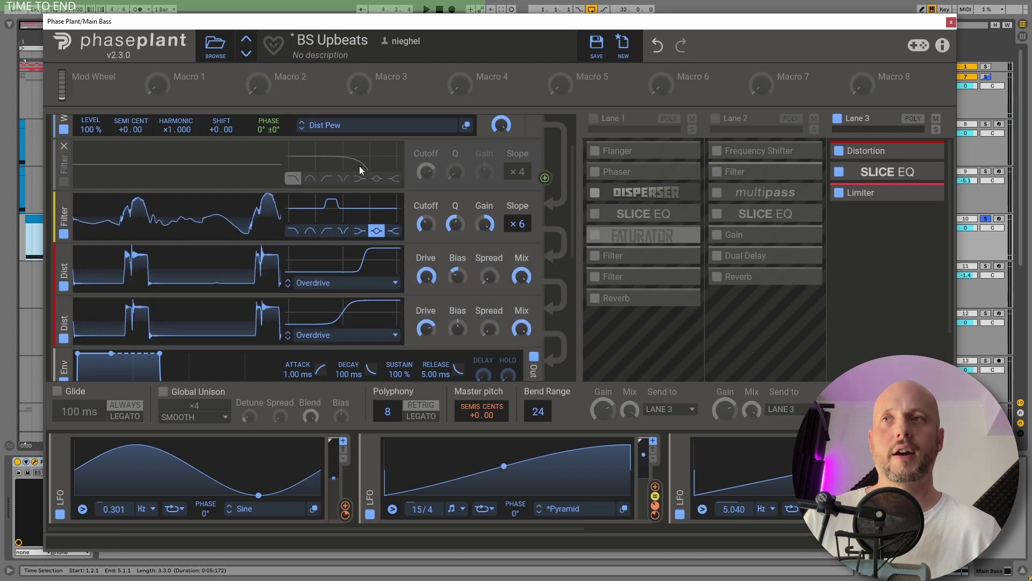
Step: Play the bass, re-enable the first filter in the MAIN BASS group, and check the Slice EQ curve in Lane 3
key("space")
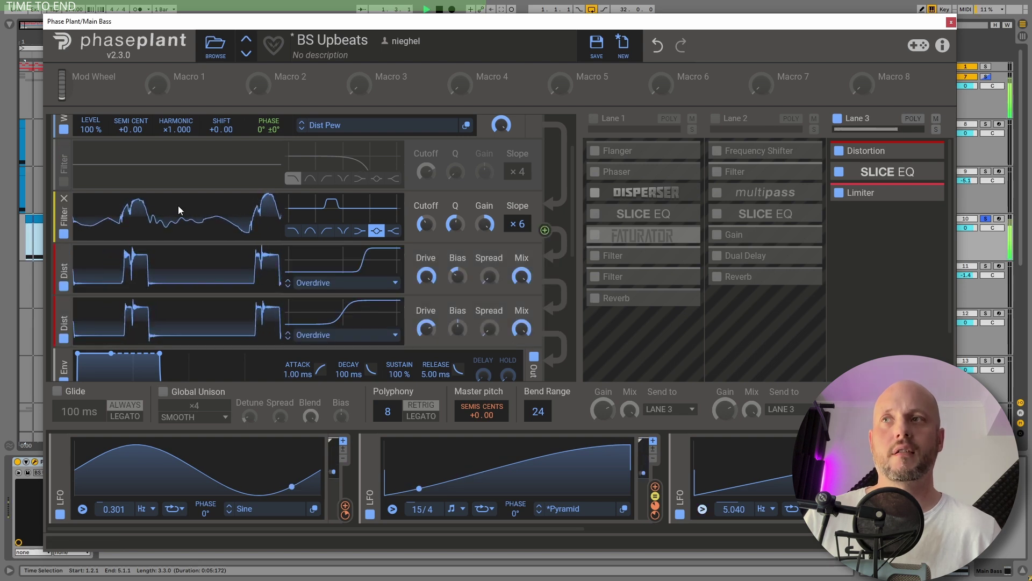
left_click(63, 182)
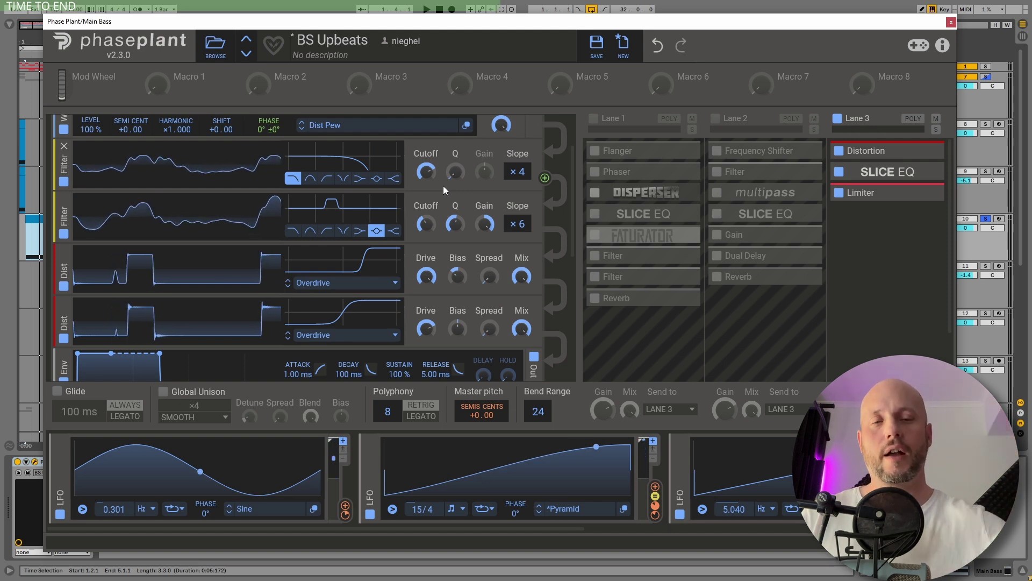
left_click(914, 172)
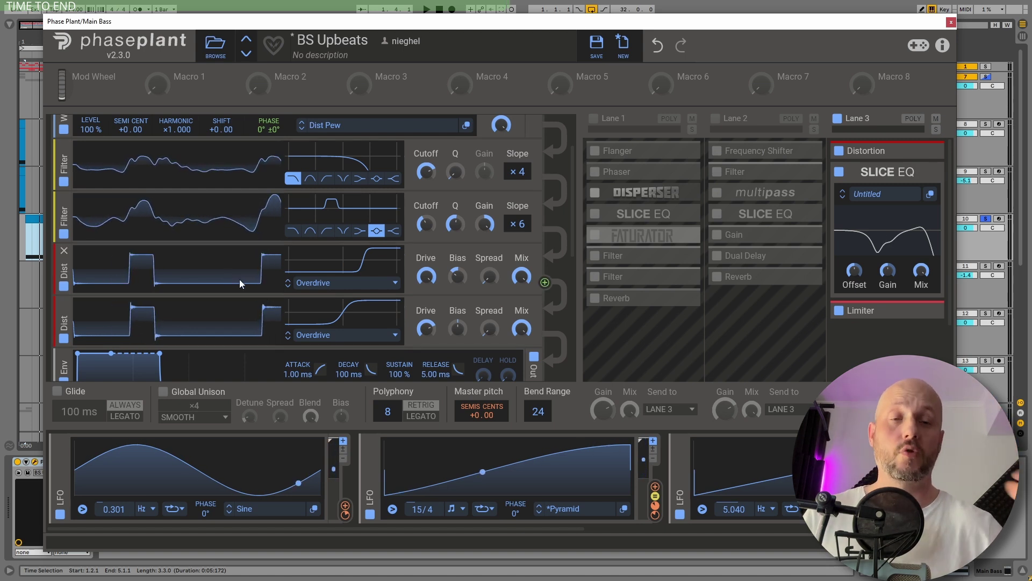
left_click(887, 172)
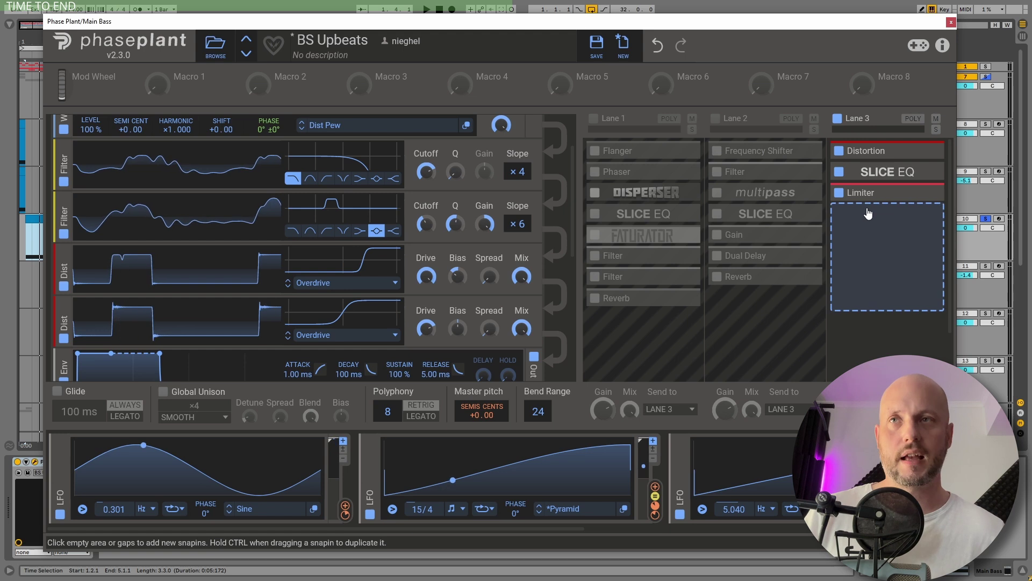
Step: Enable the Analog sine oscillator at the end of the MAIN BASS group and play its phase modulation on the Dist Pew wavetable
scroll(63, 273, "down", 4)
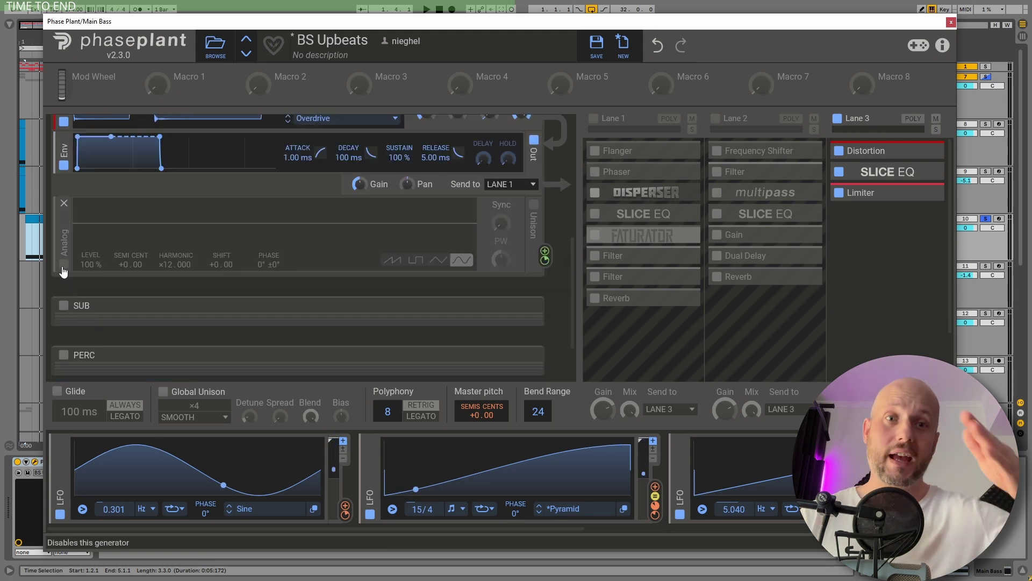
left_click(62, 269)
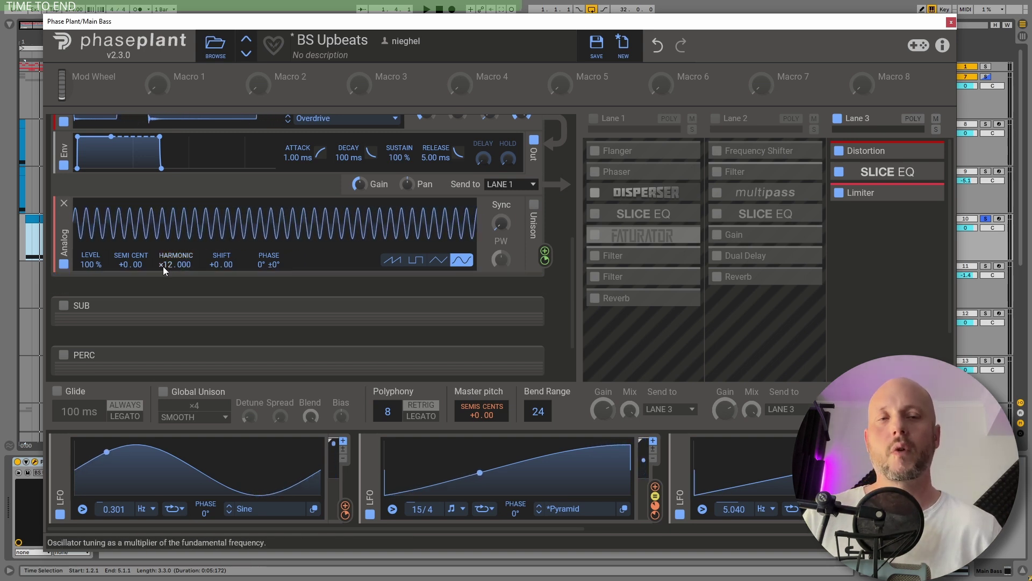
mouse_move(545, 260)
scroll(540, 265, "up", 6)
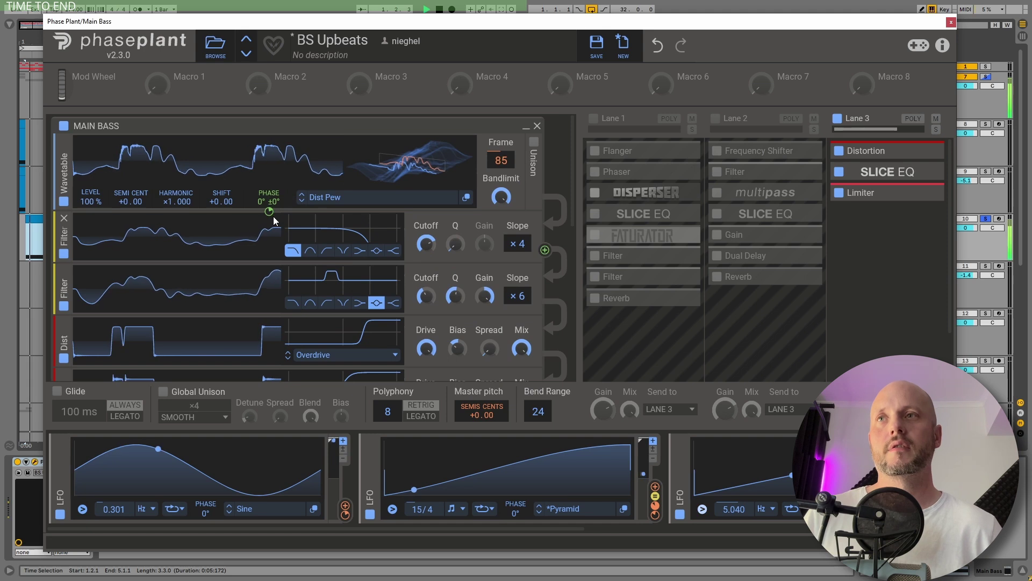
Step: Examine the modulation outputs and rate of the 15/4 Pyramid LFO while playing the bass
scroll(271, 220, "down", 6)
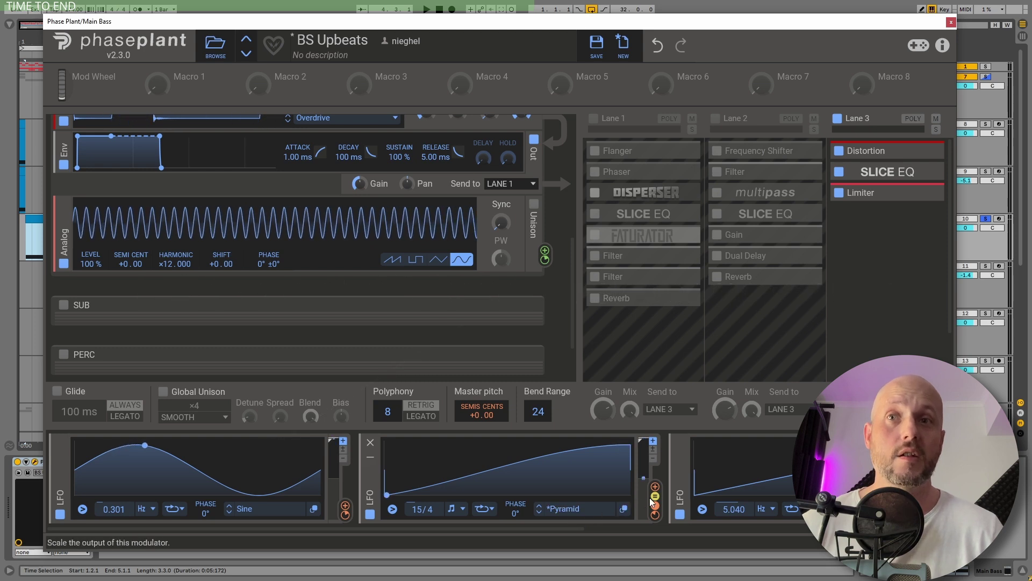
mouse_move(654, 497)
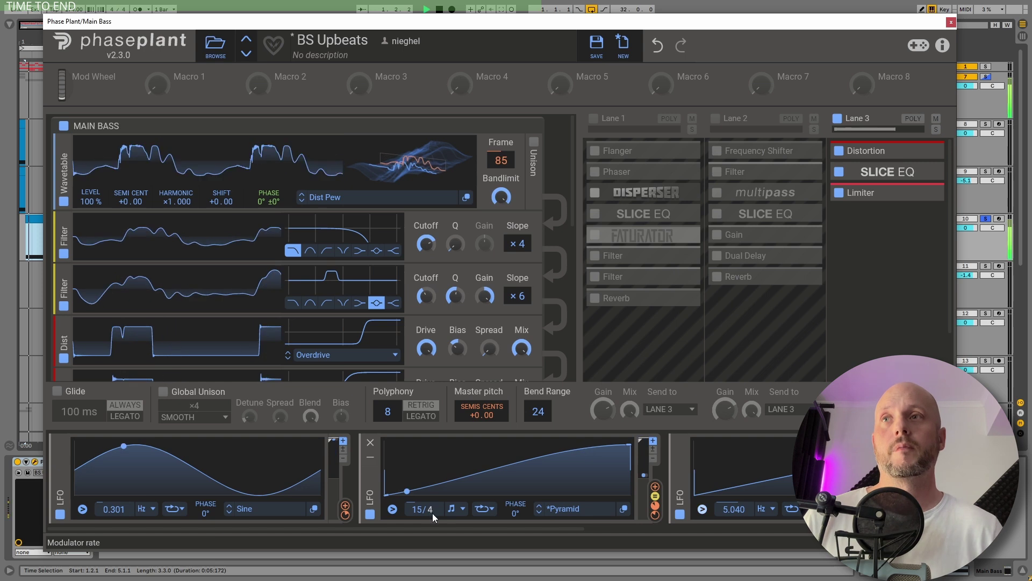
key("space")
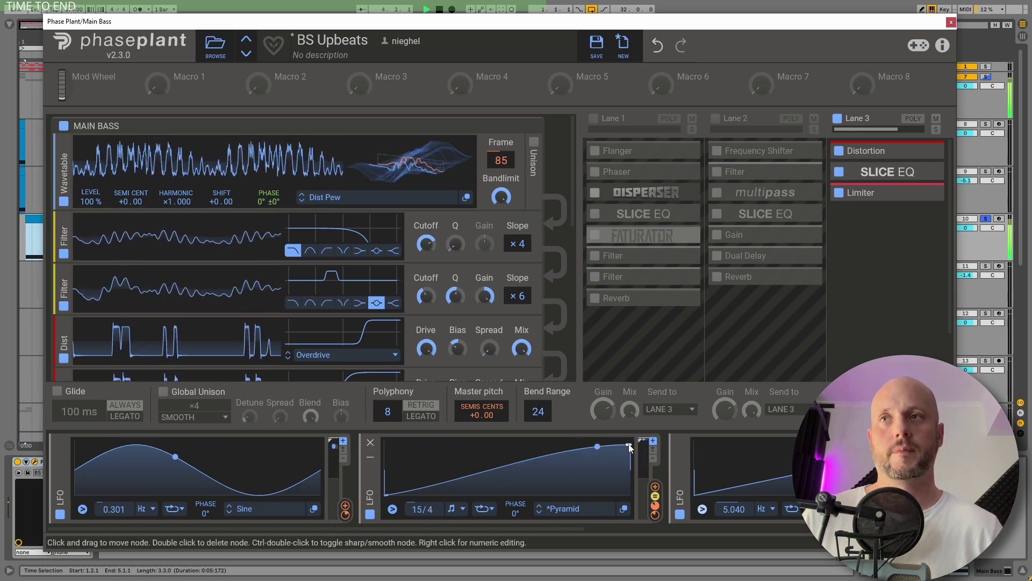
key("space")
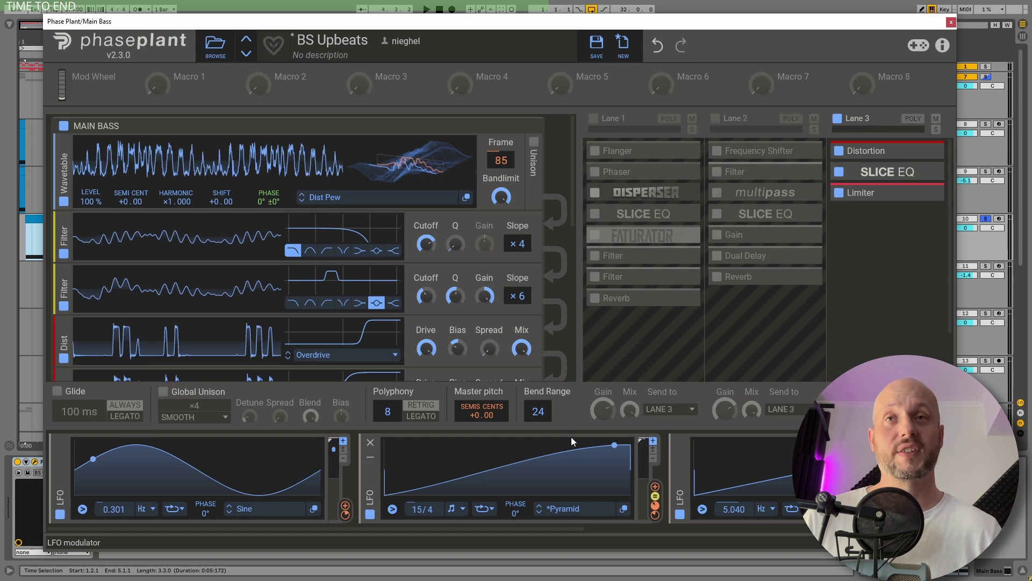
Step: Enable Lane 1, compare the bass with and without its Disperser, leave Disperser on, and turn on the lane's Slice EQ
scroll(530, 285, "down", 3)
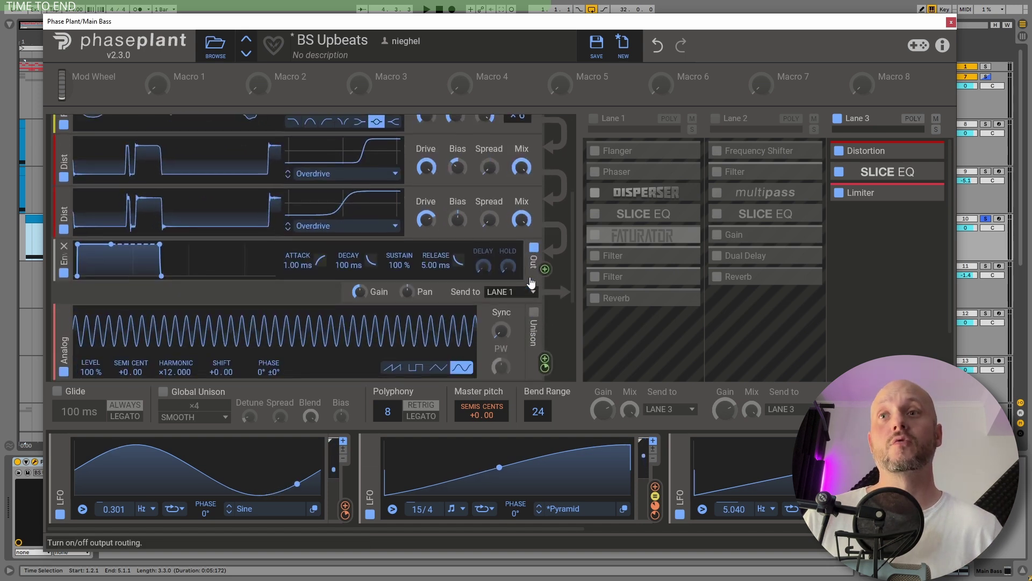
scroll(531, 282, "down", 2)
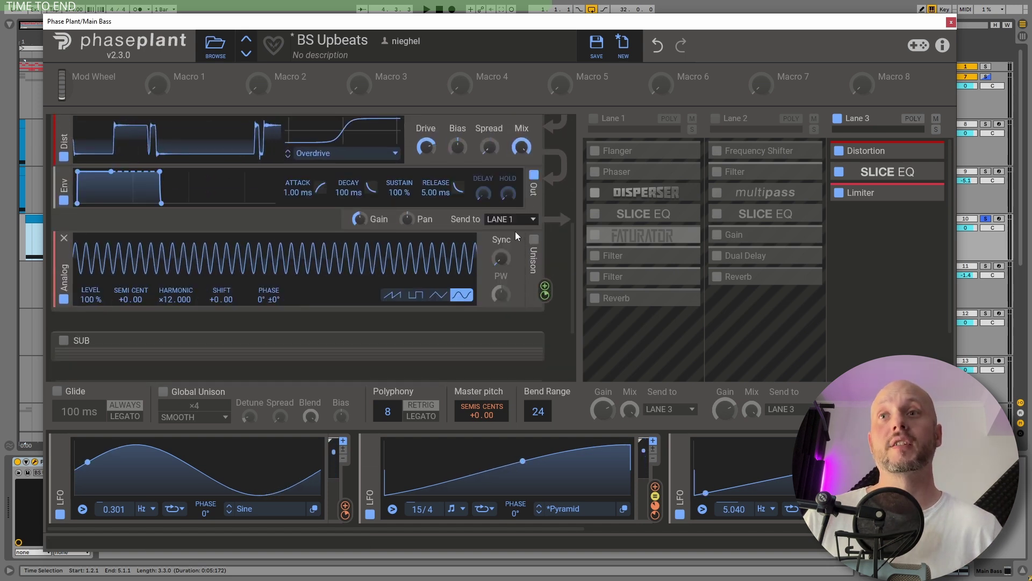
left_click(593, 119)
left_click(594, 194)
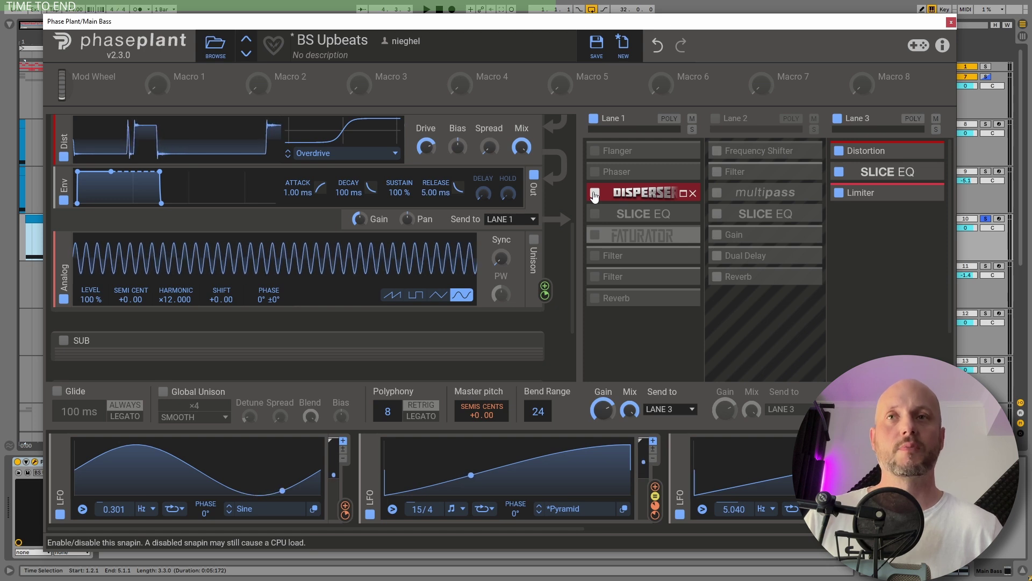
key("space")
left_click(594, 195)
key("space")
key("space")
left_click(594, 194)
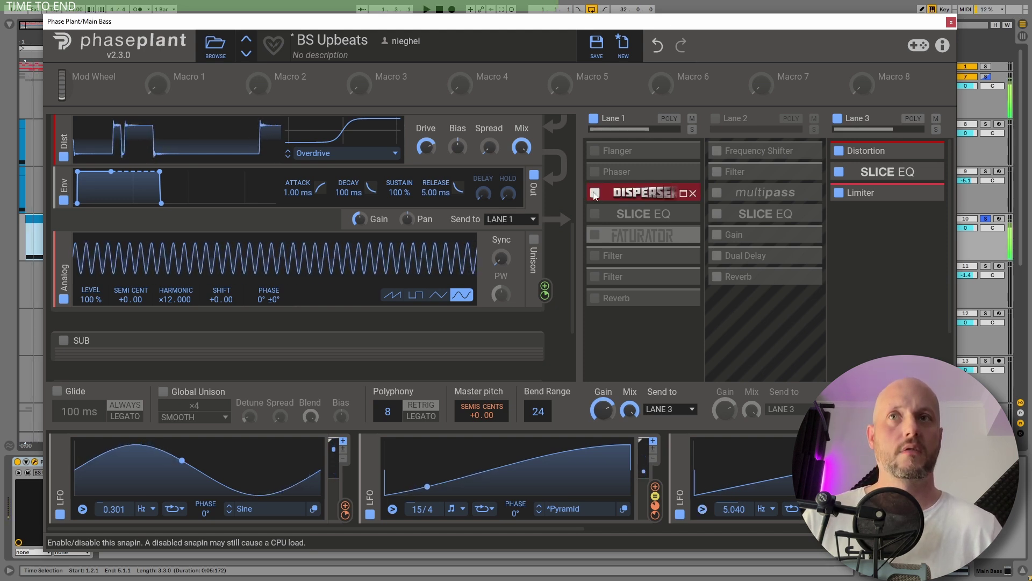
key("space")
key("space")
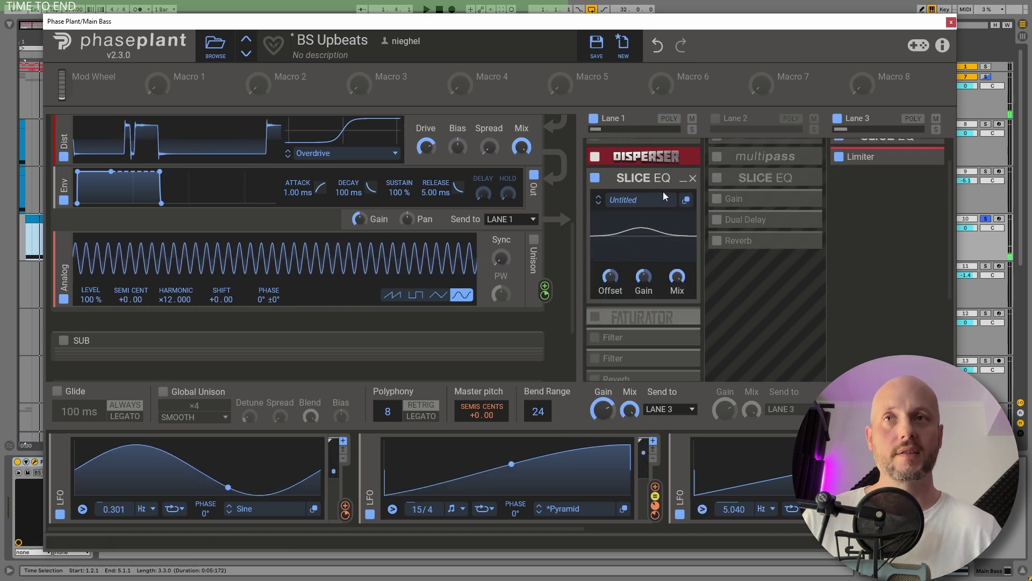
Step: Enable Faturator, both filters and Reverb in Lane 1, showing the Faturator and filter settings
left_click(682, 321)
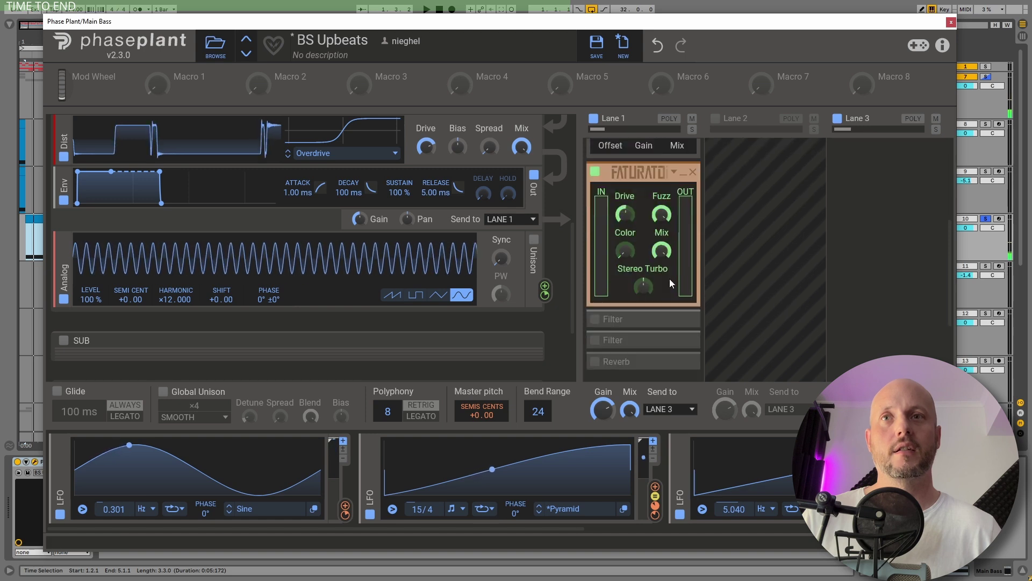
scroll(666, 275, "down", 1)
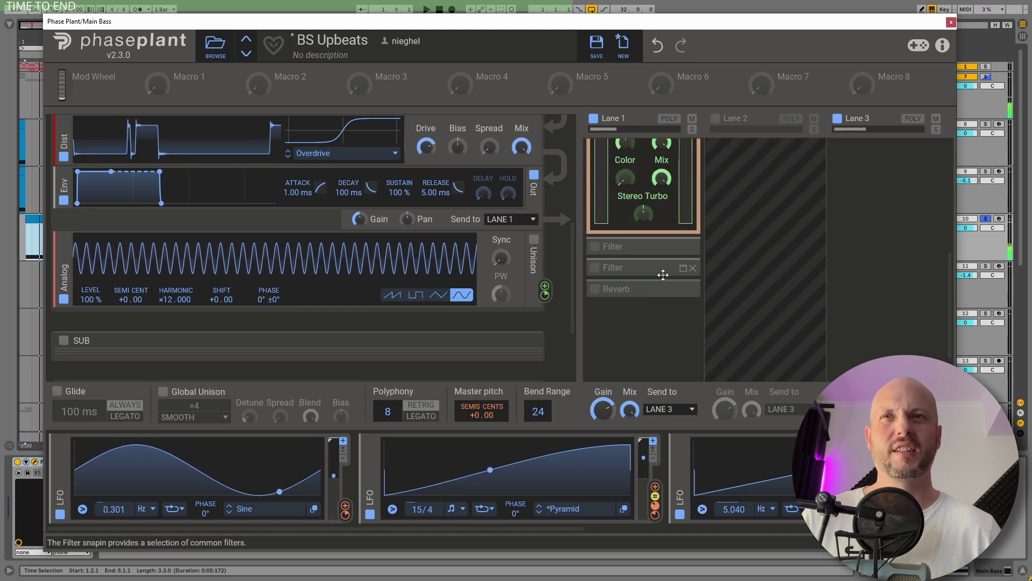
left_click(683, 248)
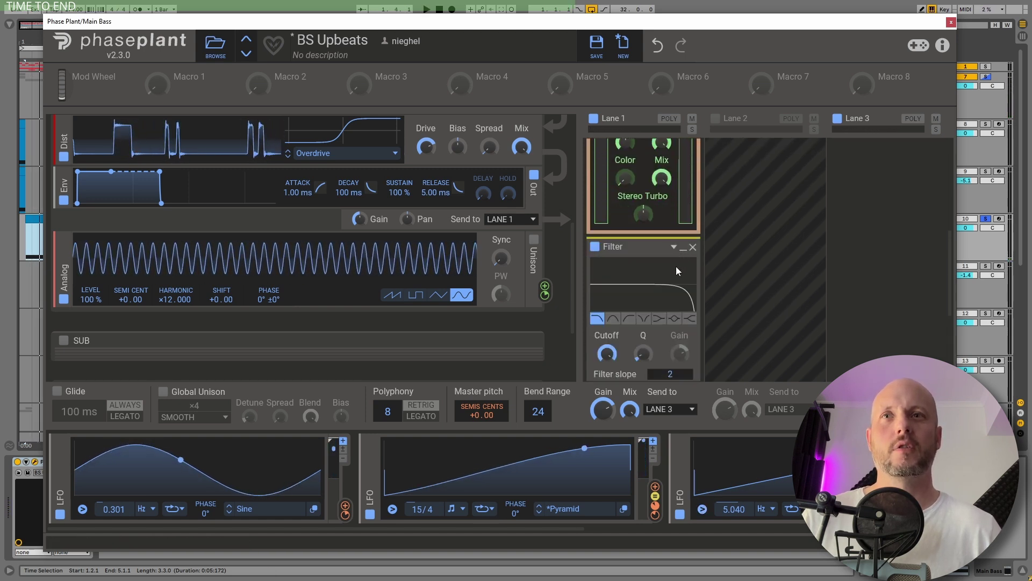
left_click(683, 326)
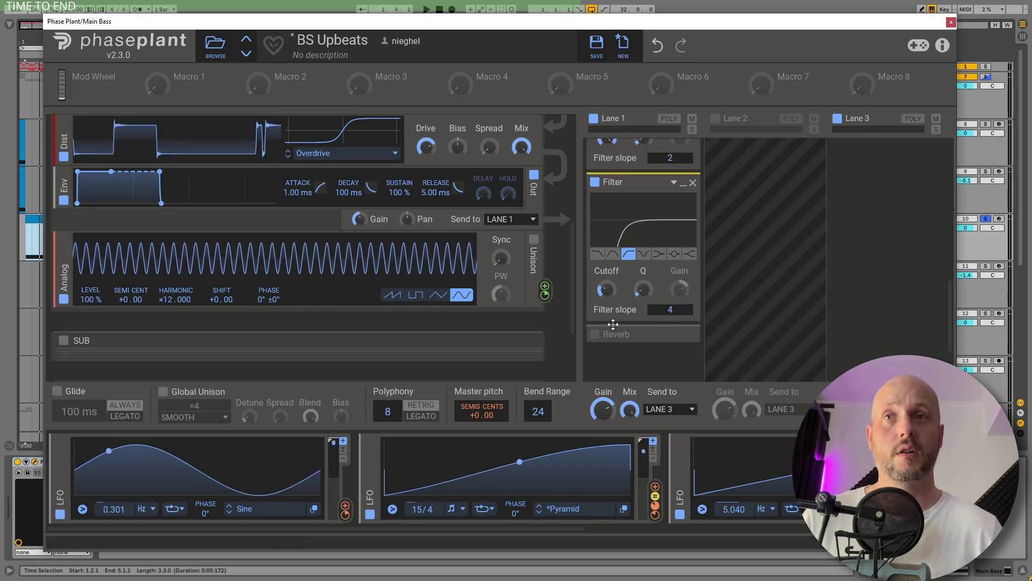
left_click(596, 334)
left_click(682, 336)
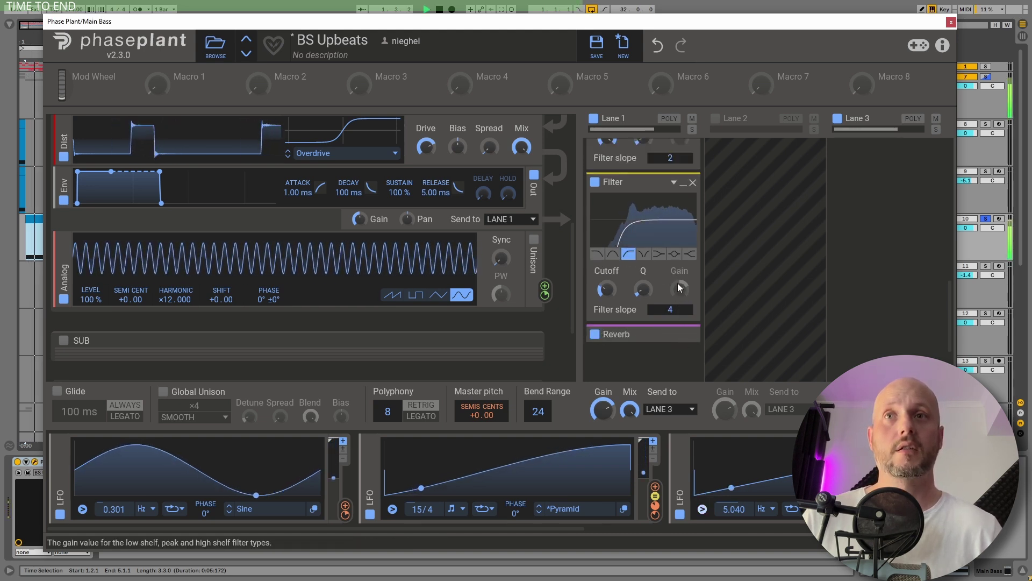
Step: Enable Lane 1's Flanger and Phaser with their settings expanded, and play the bass through them
scroll(676, 276, "up", 5)
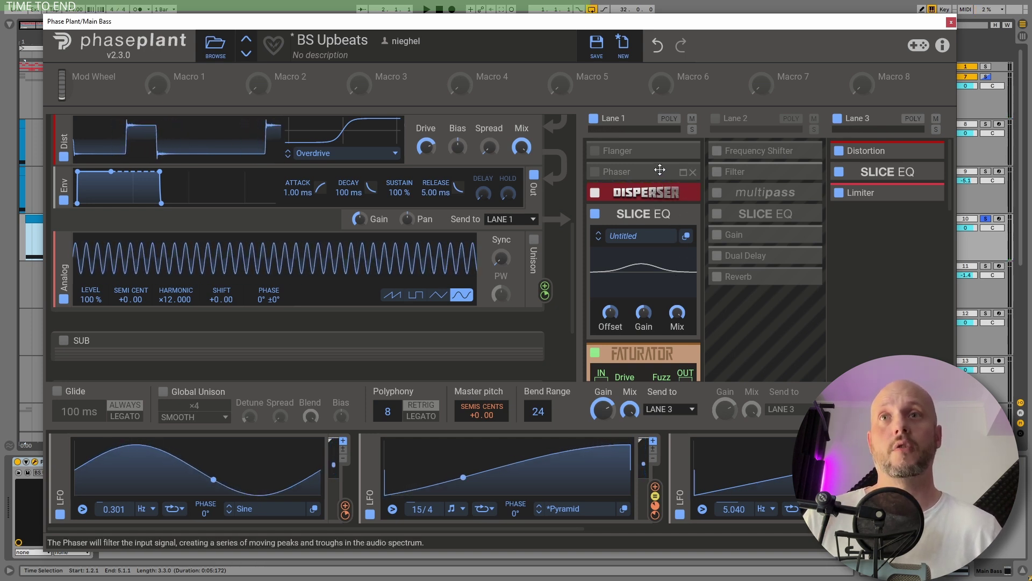
left_click(682, 155)
scroll(683, 159, "down", 3)
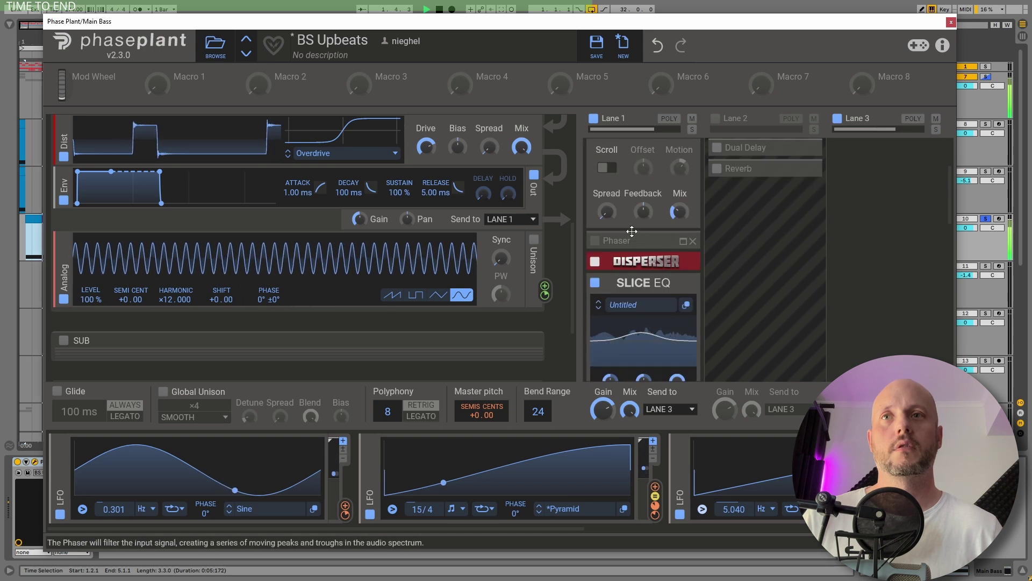
left_click(630, 232)
scroll(664, 265, "down", 1)
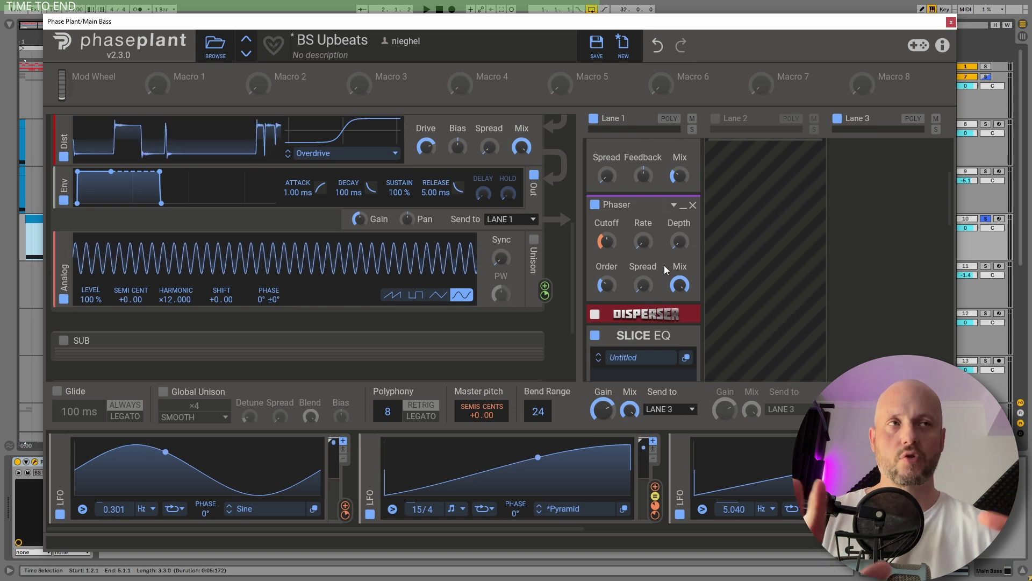
key("space")
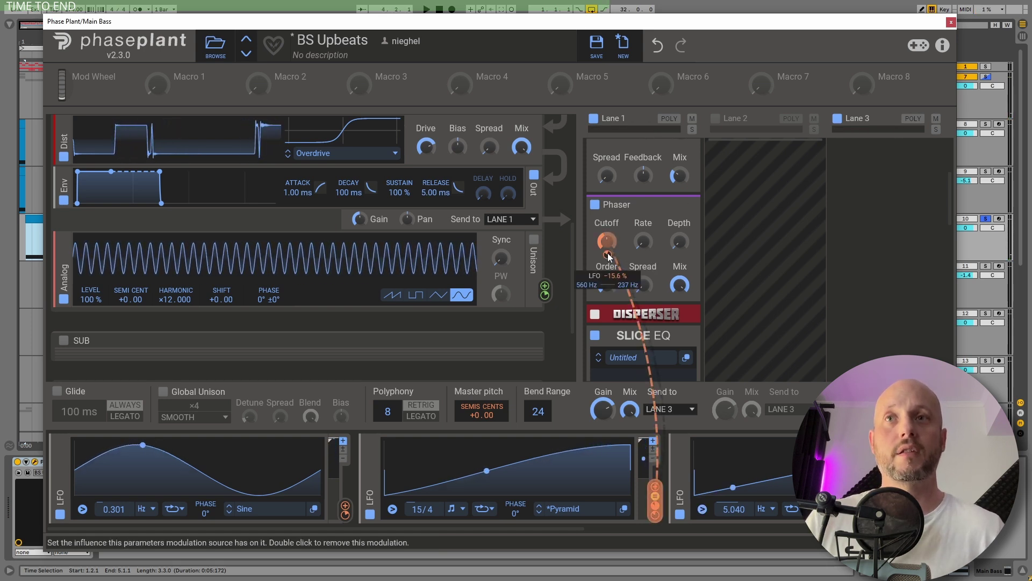
Step: Enable the SUB group and play the bass together with the sub and all Lane 1 effects
scroll(610, 241, "up", 3)
scroll(609, 258, "up", 2)
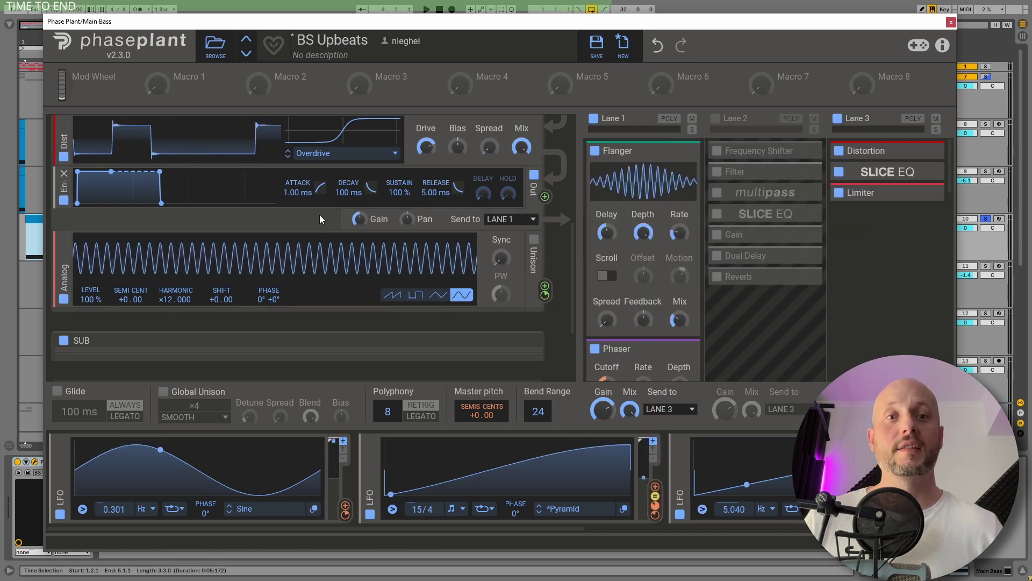
key("space")
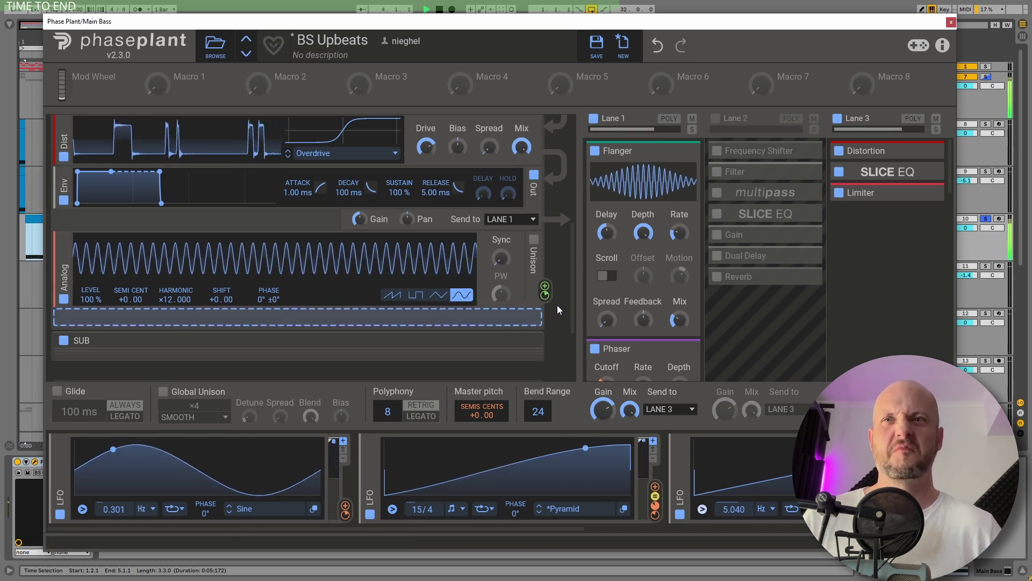
Step: Examine the patch's LFOs and what each of them modulates in the MAIN BASS group
scroll(566, 337, "up", 5)
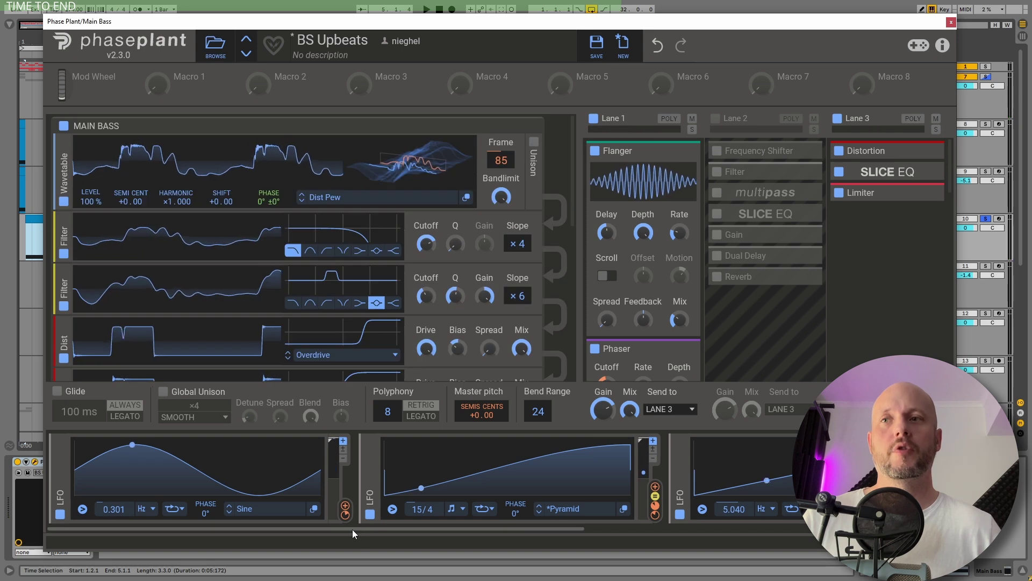
mouse_move(346, 515)
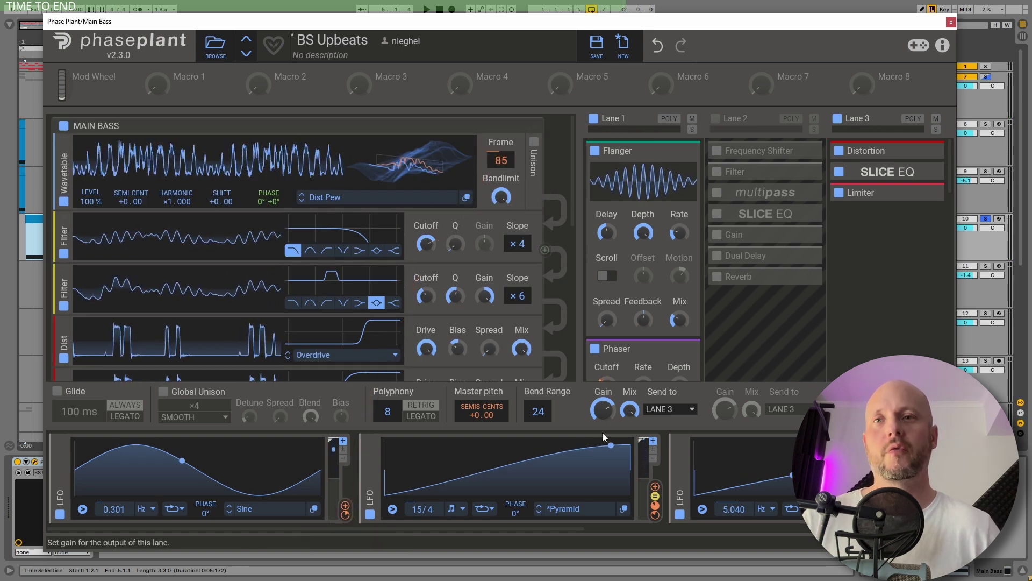
left_click_drag(553, 528, 738, 528)
mouse_move(665, 514)
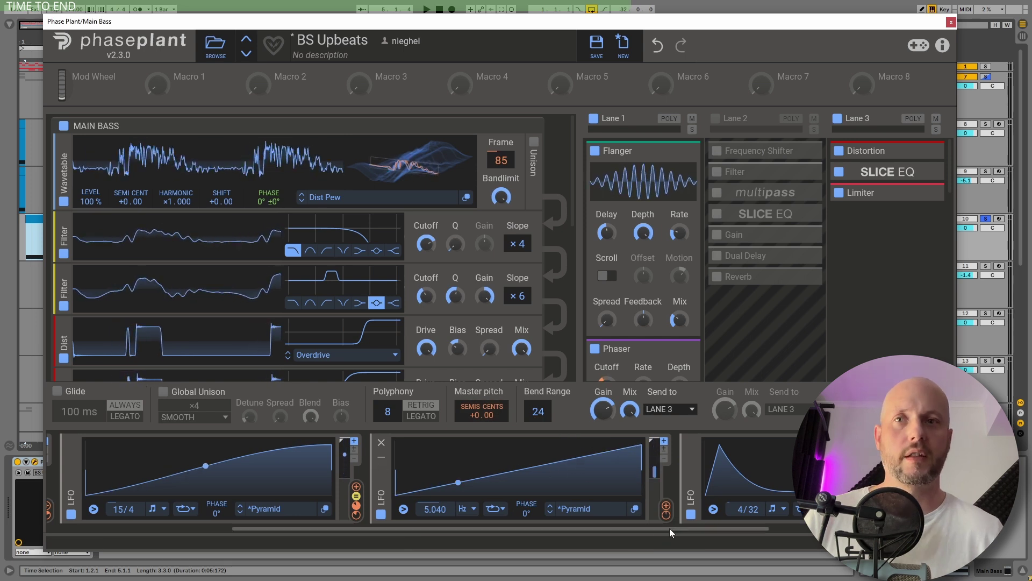
left_click_drag(670, 528, 806, 528)
scroll(463, 271, "down", 4)
scroll(463, 271, "up", 8)
scroll(463, 271, "down", 1)
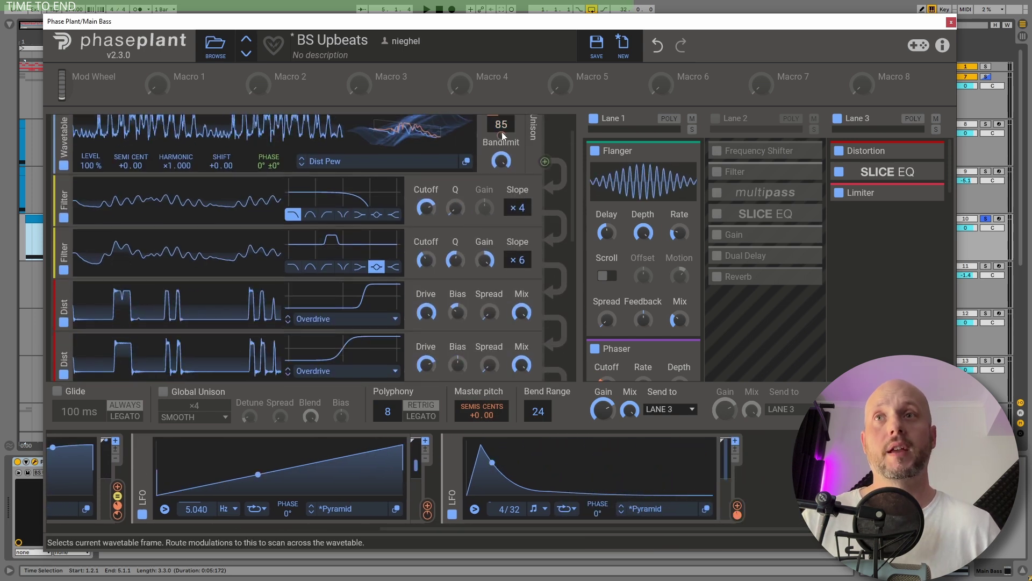
scroll(502, 132, "up", 1)
Step: Show the PERC group's wavetable oscillator and view Bright Major in the Chords wavetable folder
left_click(526, 129)
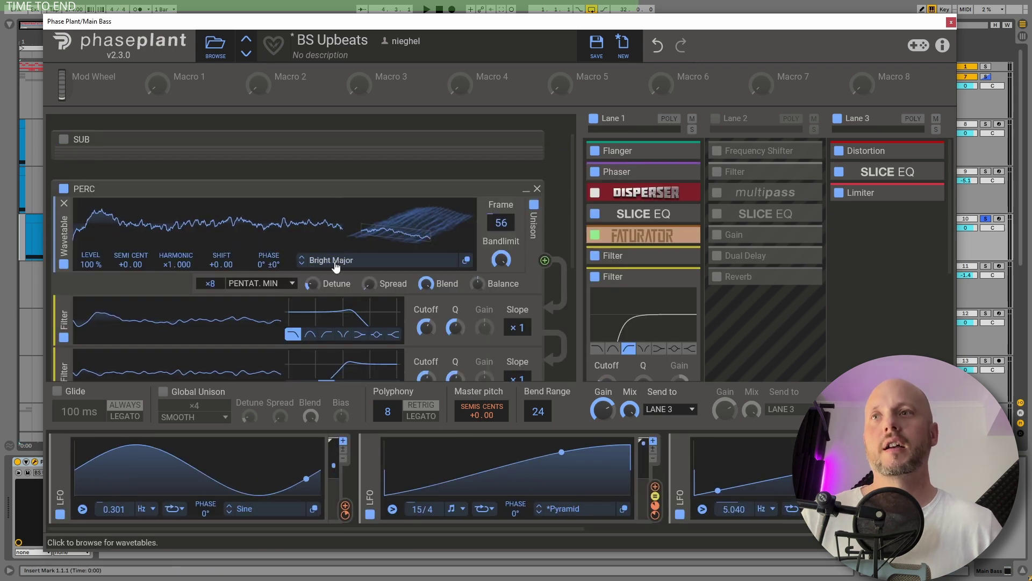
left_click(334, 261)
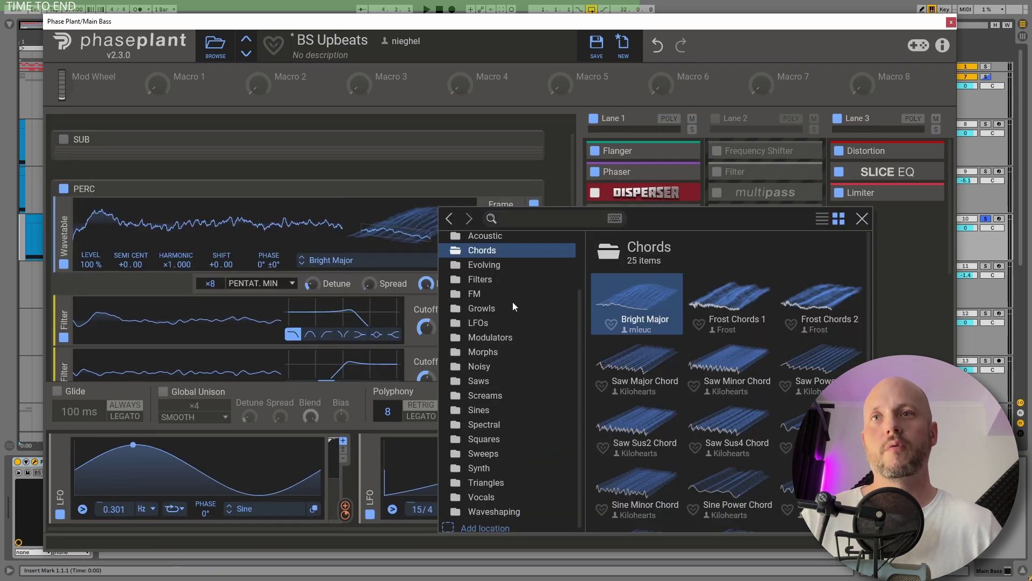
left_click(863, 218)
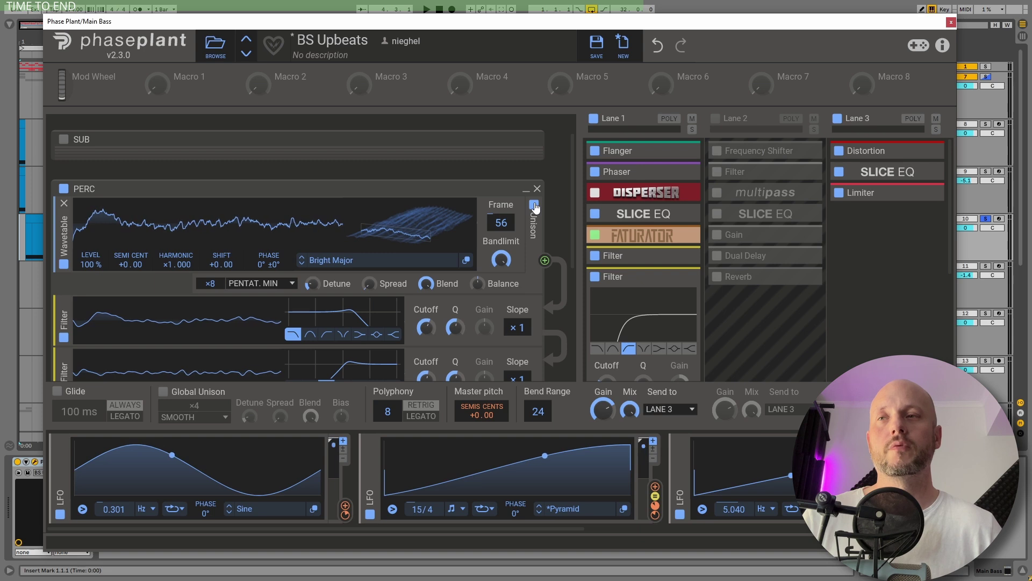
Step: Review the PERC oscillator's unison modes, keeping Pentatonic Min, and examine the group's three filters, envelope and Lane 2 output
left_click(259, 284)
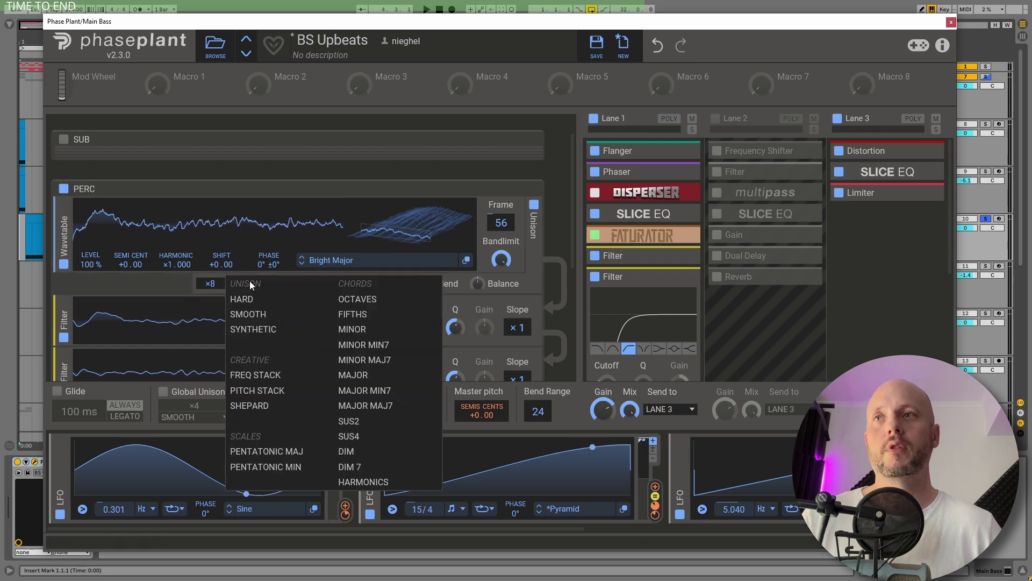
left_click(279, 468)
scroll(207, 285, "down", 2)
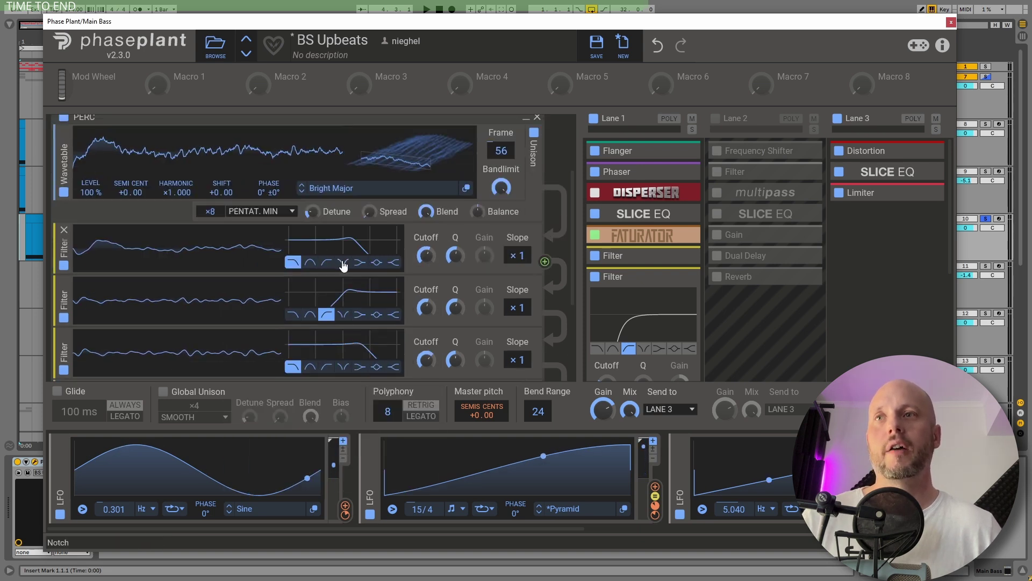
scroll(381, 206, "down", 1)
scroll(365, 242, "down", 2)
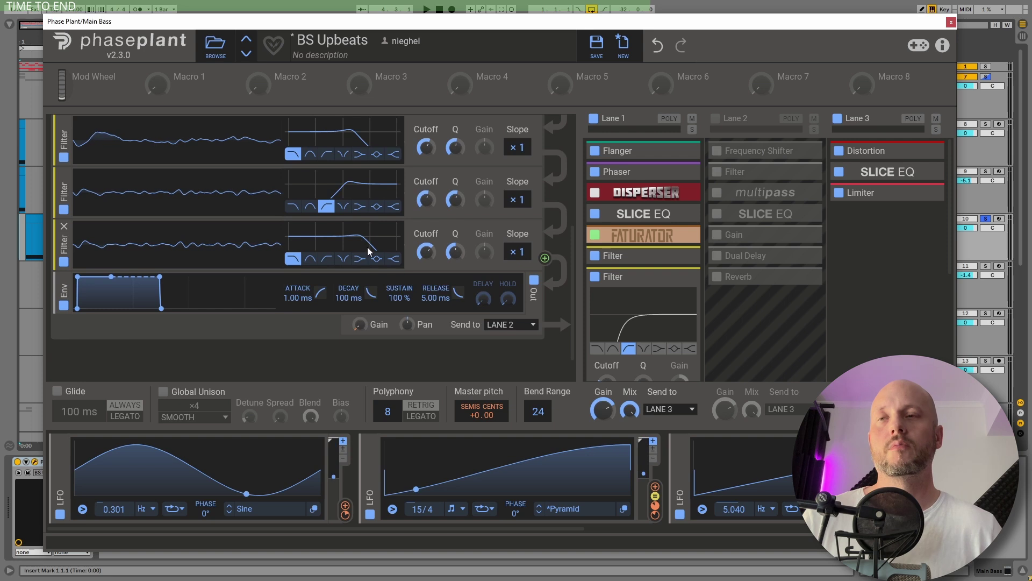
scroll(393, 231, "up", 3)
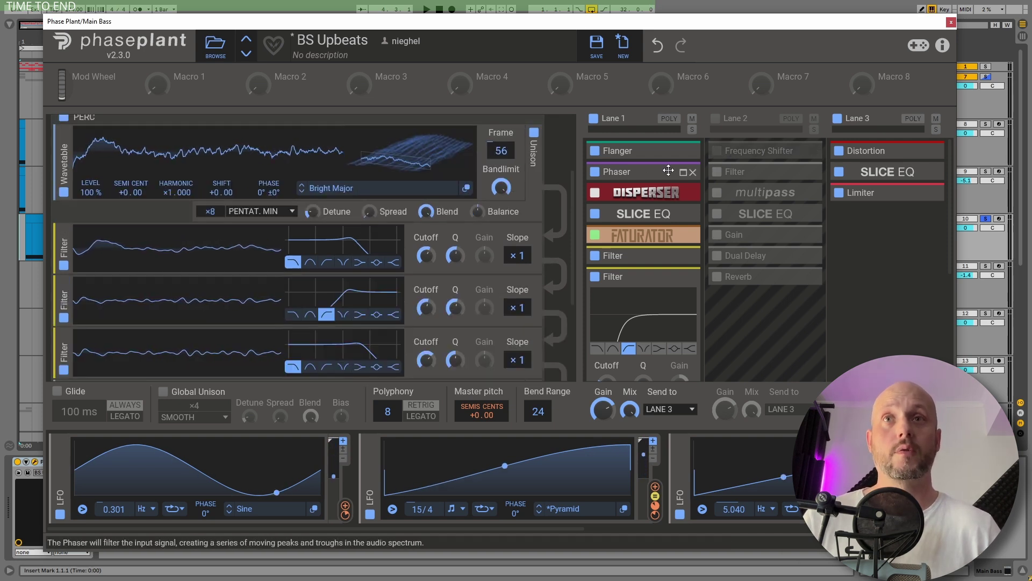
Step: Enable Lane 2 with its Frequency Shifter and Filter, expand the Filter settings, and play the PERC sound through them
left_click(715, 119)
left_click(717, 151)
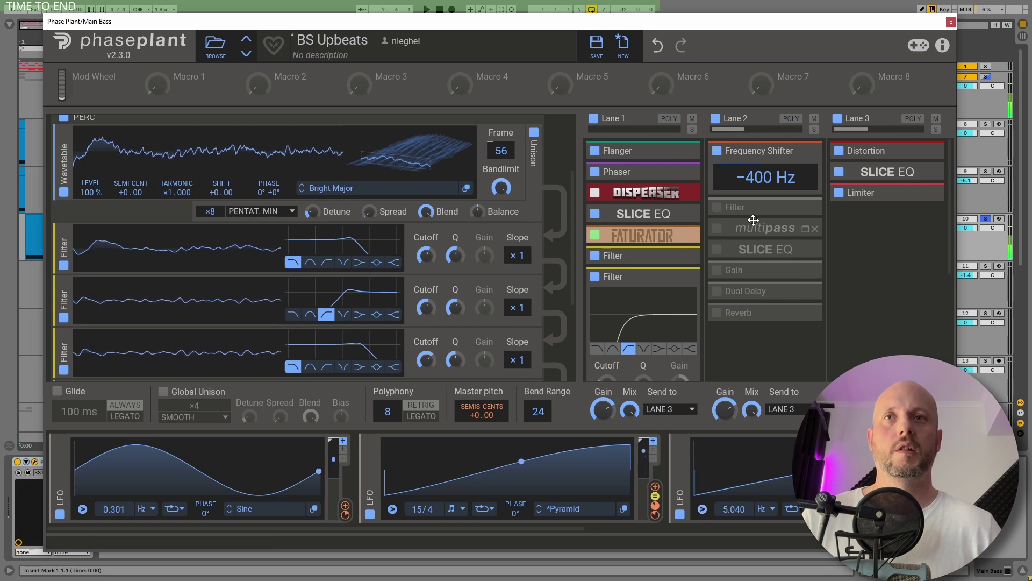
left_click(717, 208)
left_click(764, 208)
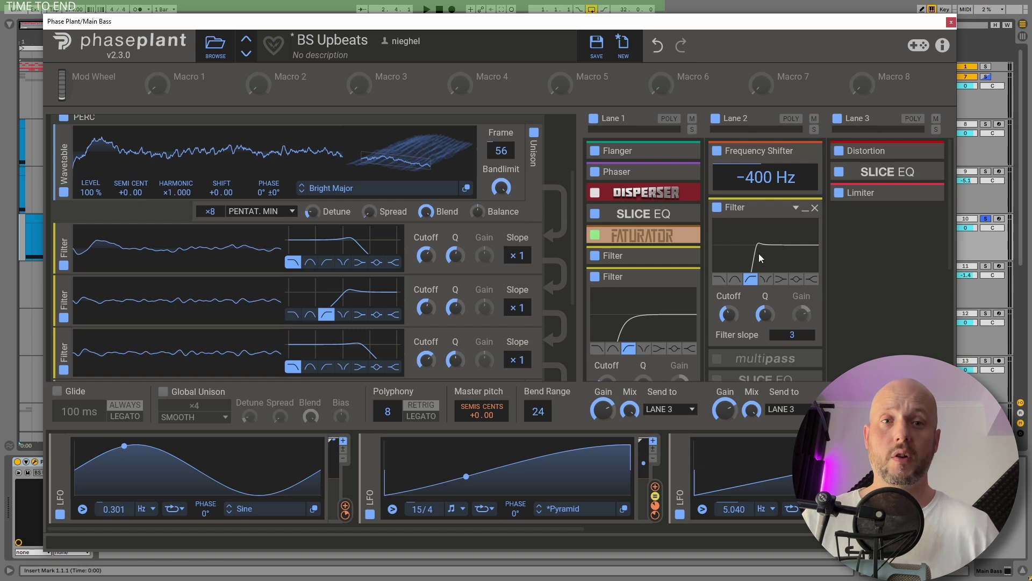
key("space")
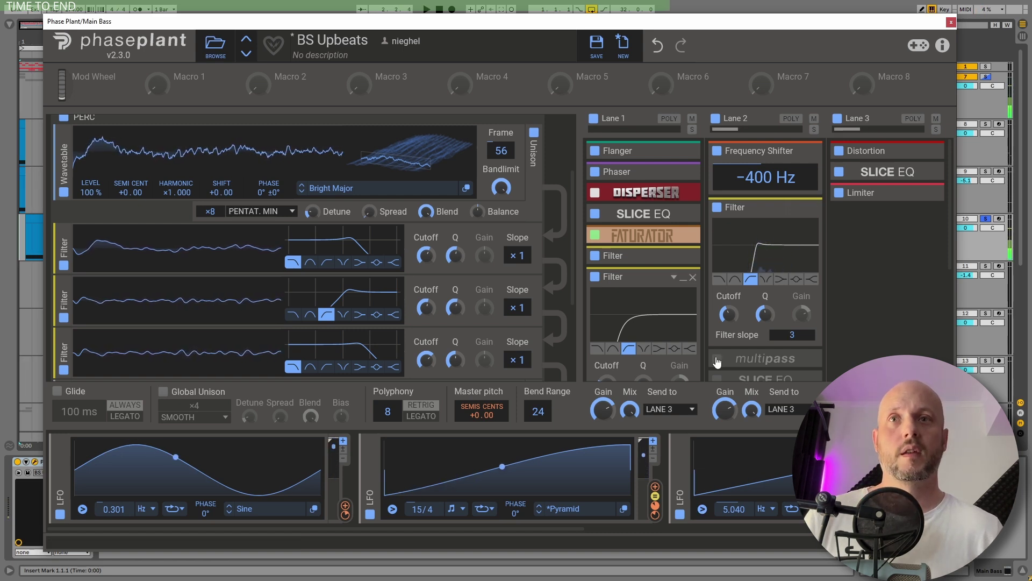
Step: Enable Multipass in Lane 2 with its N.O.T.T. preset controls expanded, and play the PERC sound through it
scroll(783, 265, "down", 3)
left_click(804, 272)
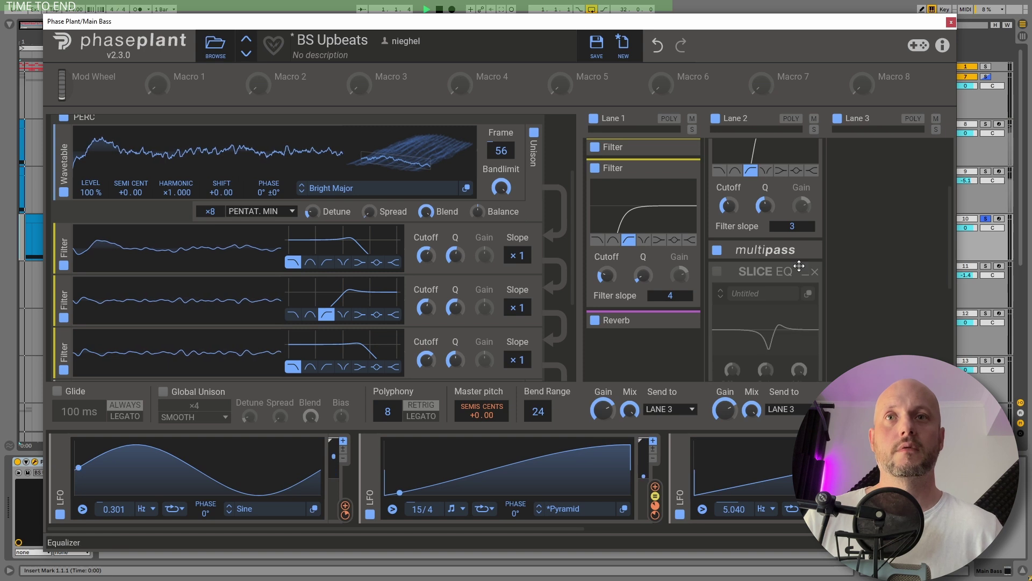
scroll(765, 183, "down", 2)
left_click(804, 179)
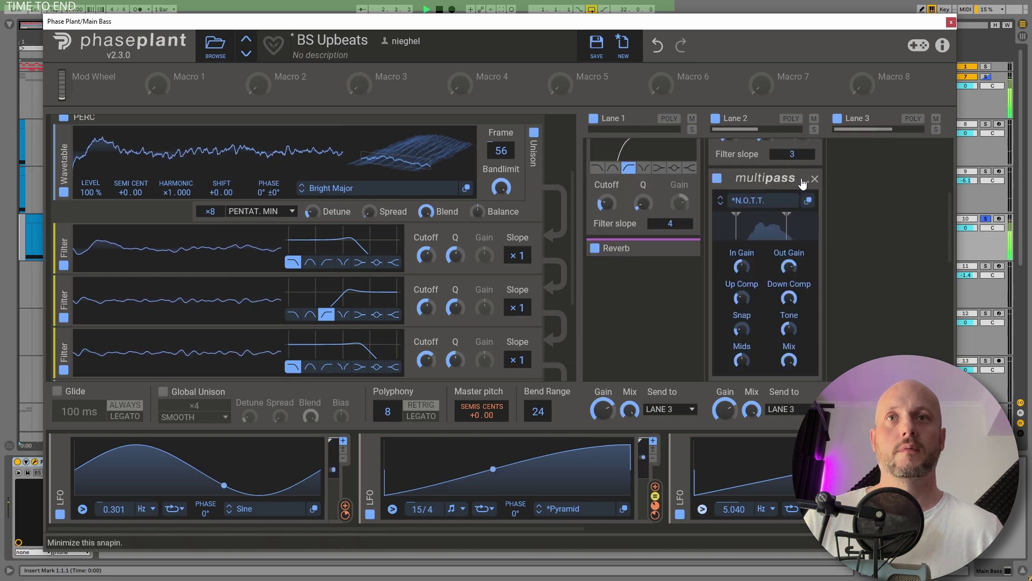
scroll(780, 240, "down", 3)
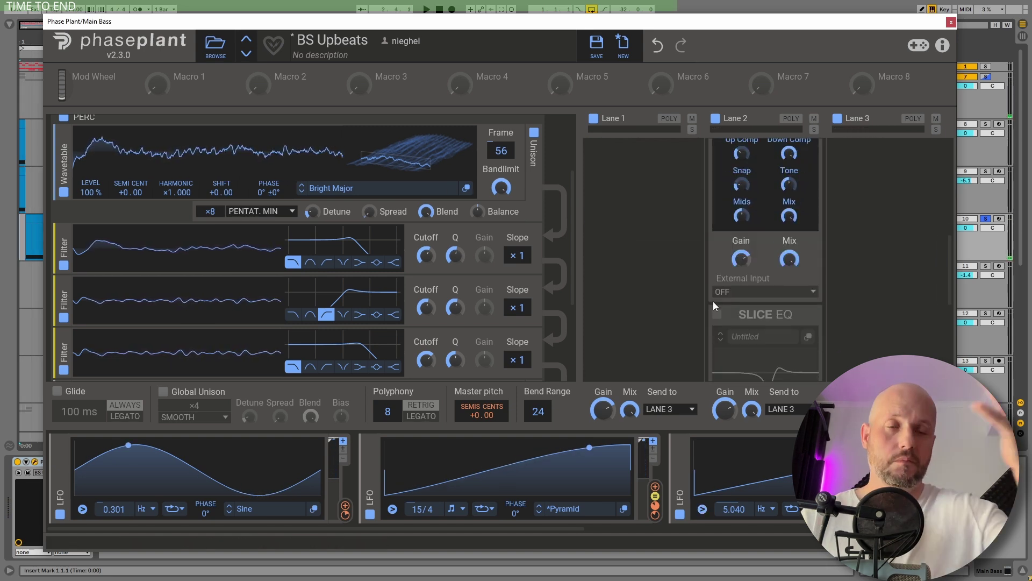
Step: Enable Lane 2's Slice EQ and inspect its curve in the full editor, closing the editor when done
left_click(716, 314)
scroll(763, 258, "down", 3)
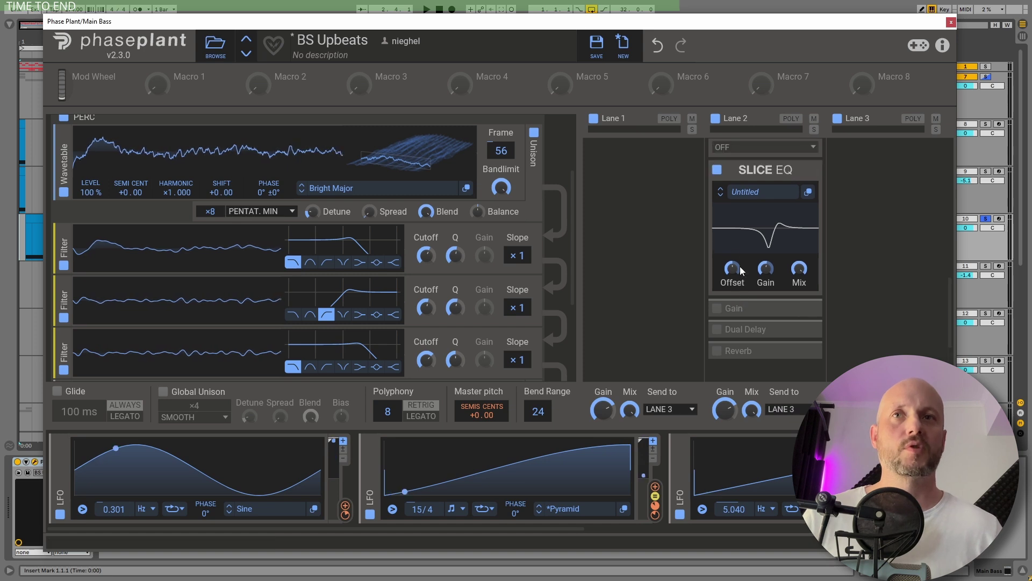
left_click(808, 229)
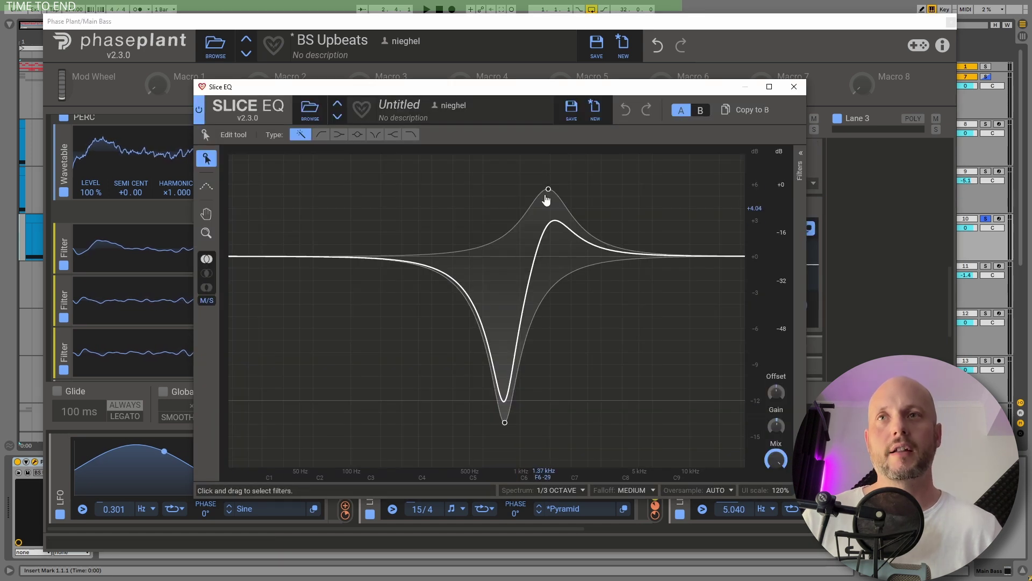
left_click(797, 88)
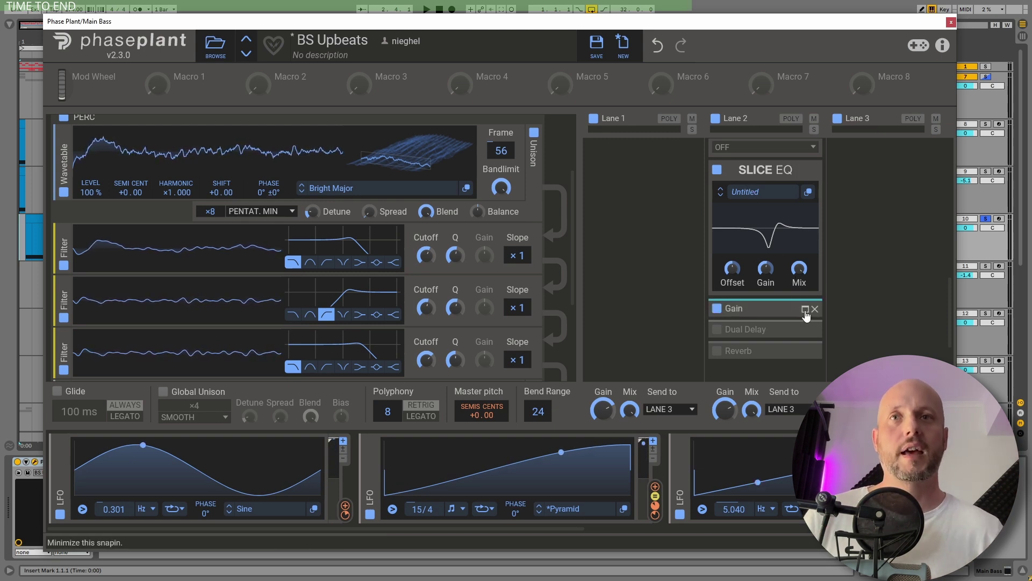
Step: Enable Lane 2's Gain with its settings expanded, play the PERC sound through it, and point out the LFO modulating it
left_click(806, 311)
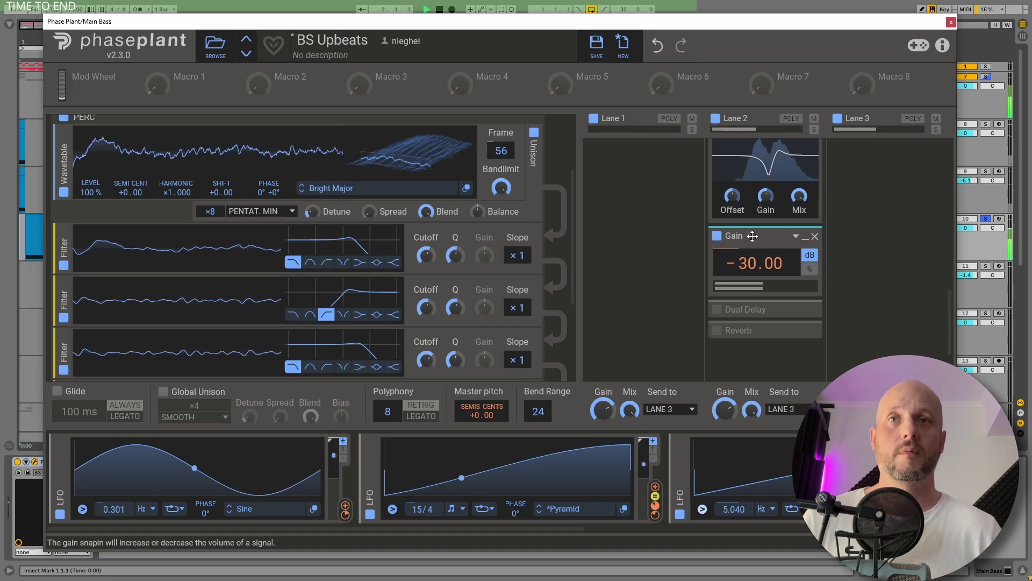
mouse_move(757, 283)
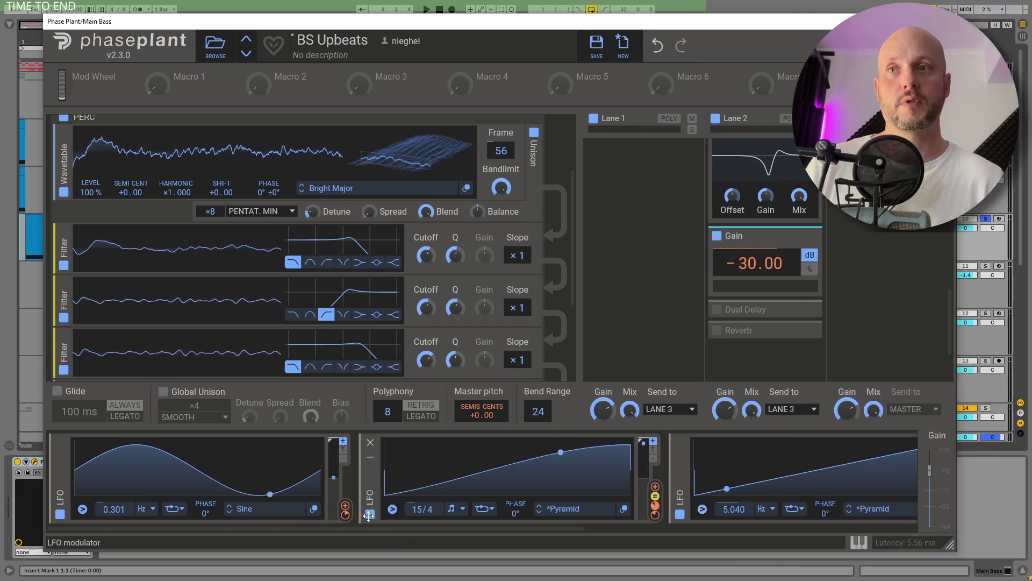
left_click_drag(390, 530, 403, 530)
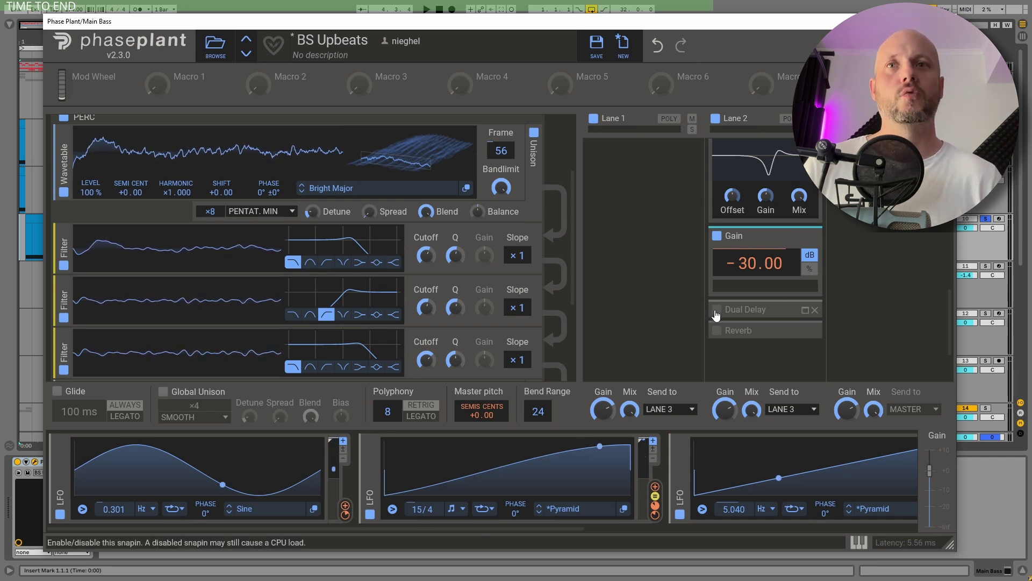
Step: Enable Lane 2's Dual Delay and Reverb, expand their settings to examine them, and play the PERC sound through both
key("space")
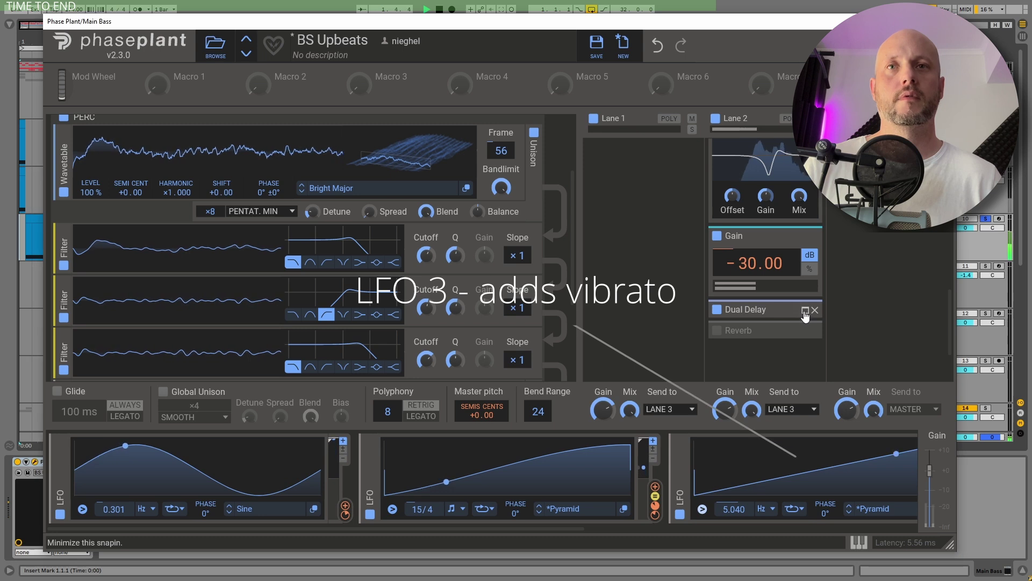
left_click(805, 310)
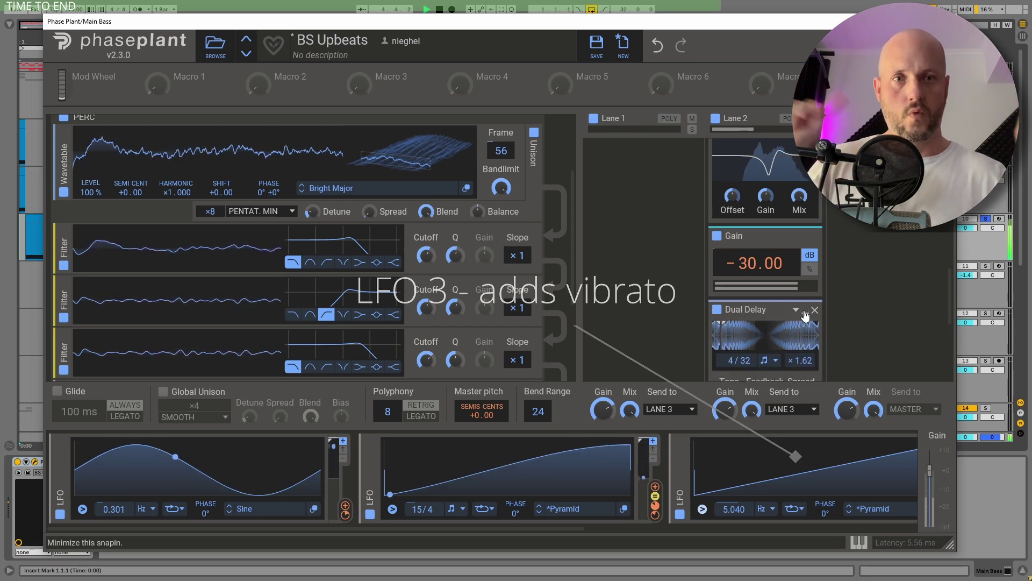
scroll(801, 303, "down", 3)
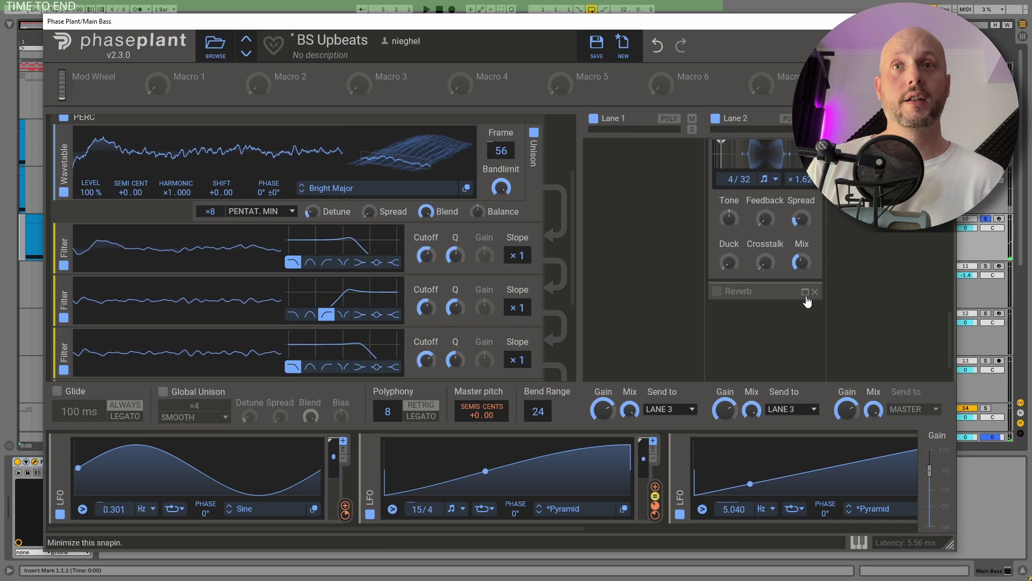
left_click(803, 296)
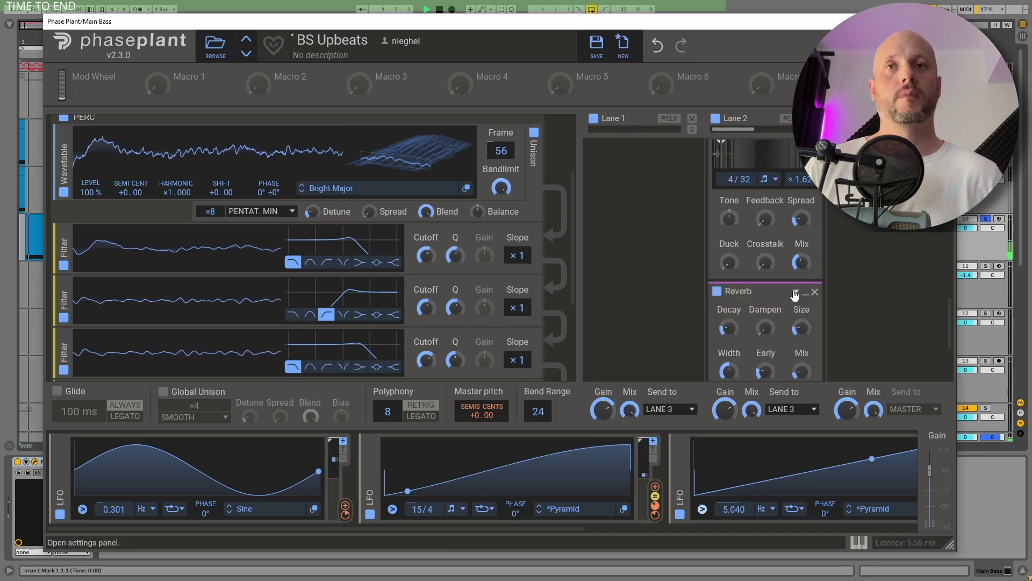
scroll(795, 295, "down", 2)
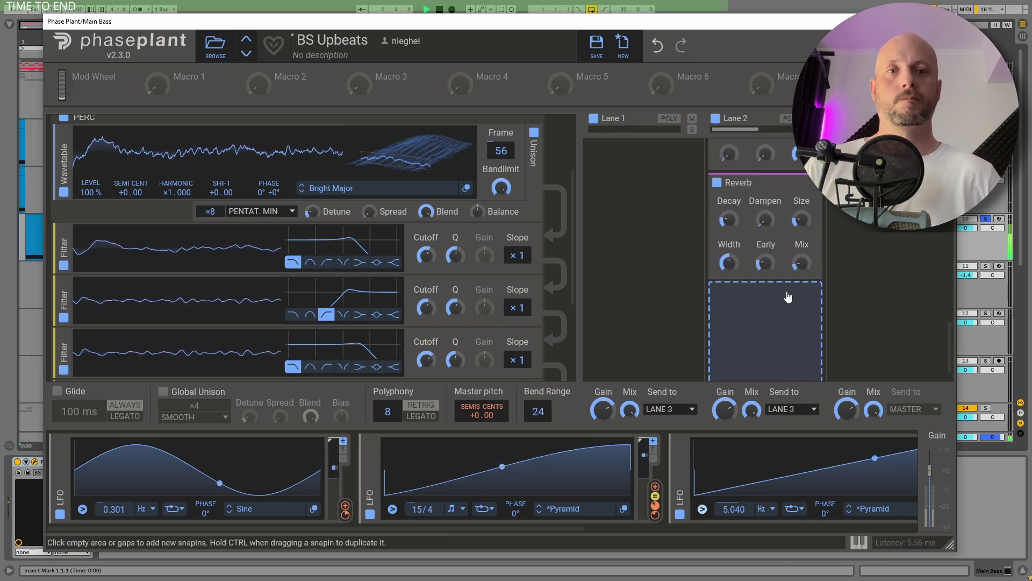
scroll(790, 277, "up", 1)
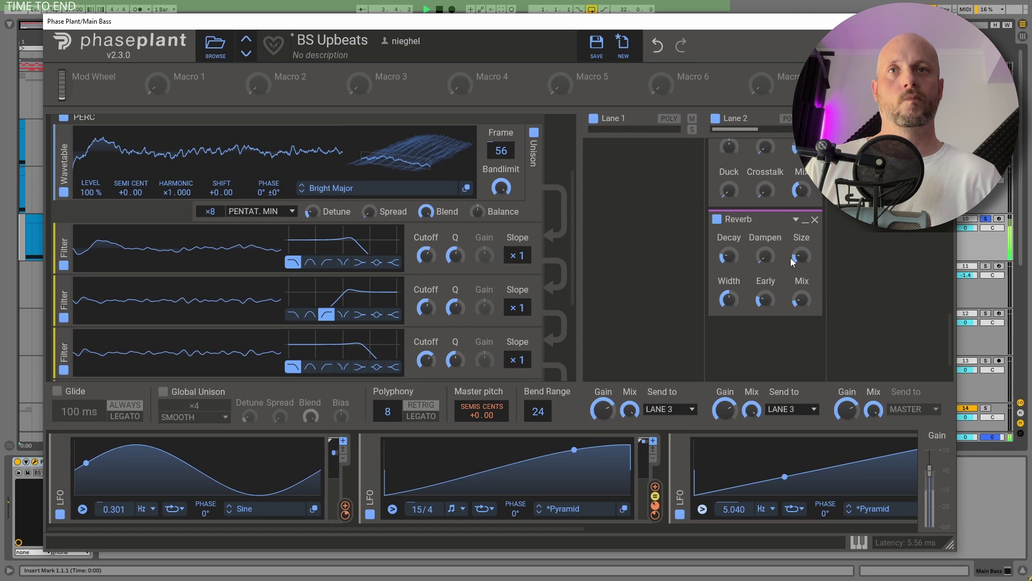
left_click(803, 224)
Step: Enable the MAIN BASS and SUB groups, collapse Lane 2's effects, and play all three generator groups together
scroll(246, 172, "up", 3)
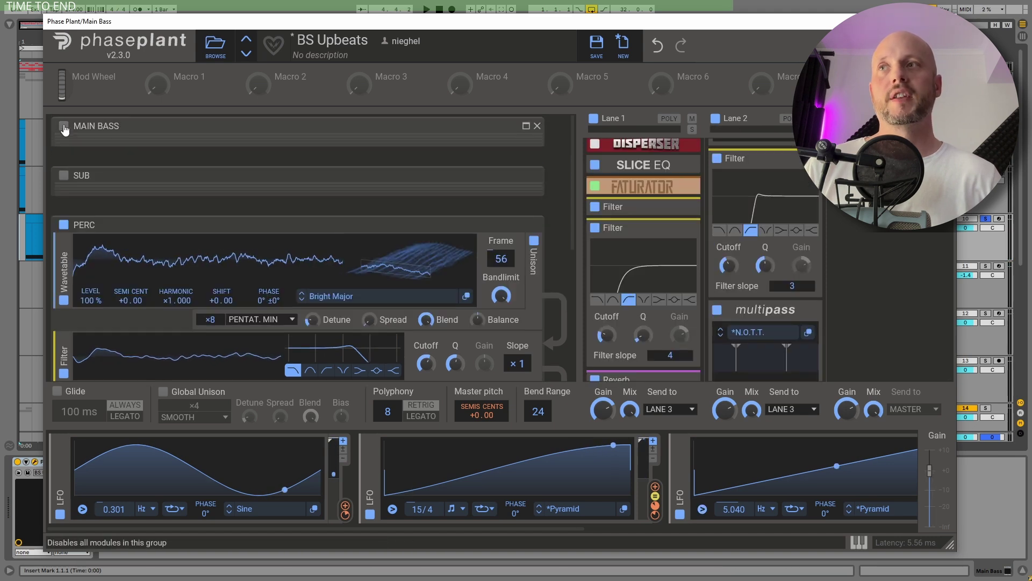
scroll(760, 211, "up", 2)
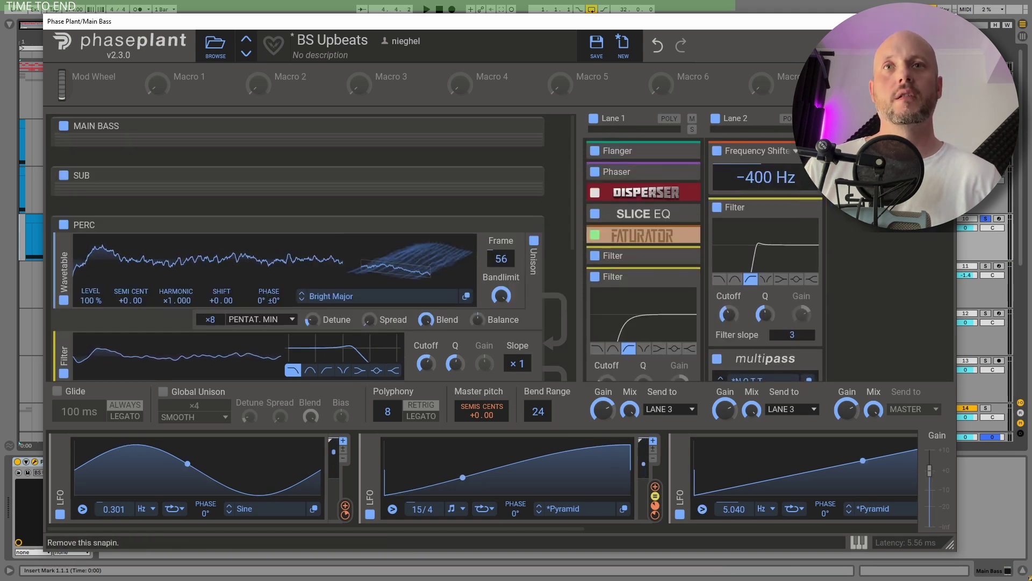
left_click(805, 151)
left_click(805, 172)
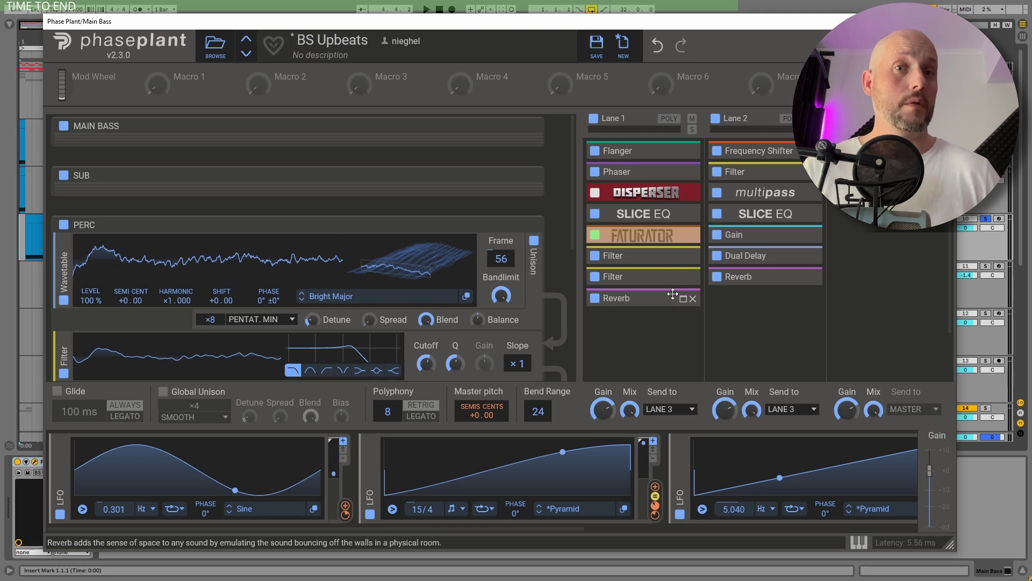
key("space")
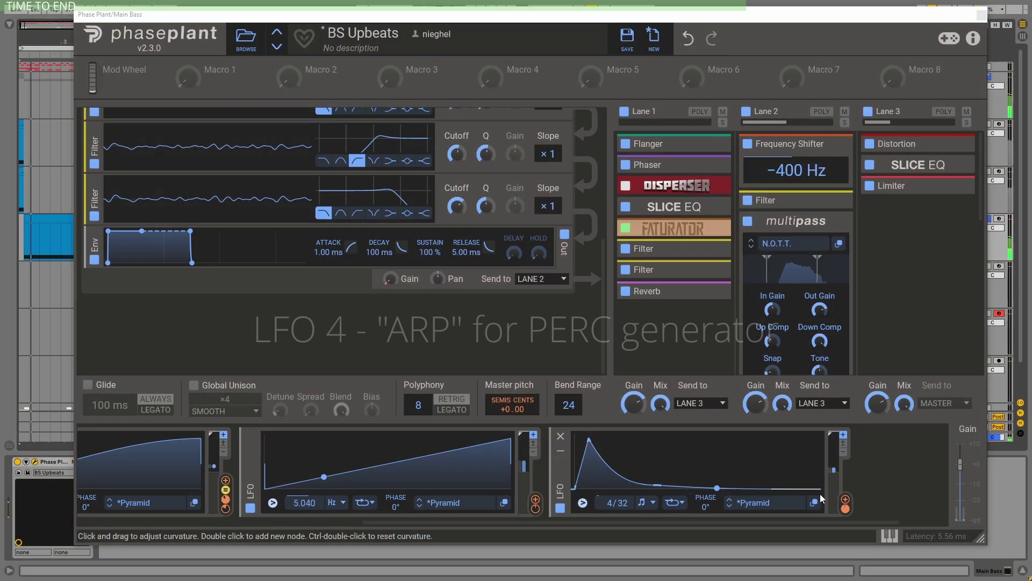
mouse_move(844, 511)
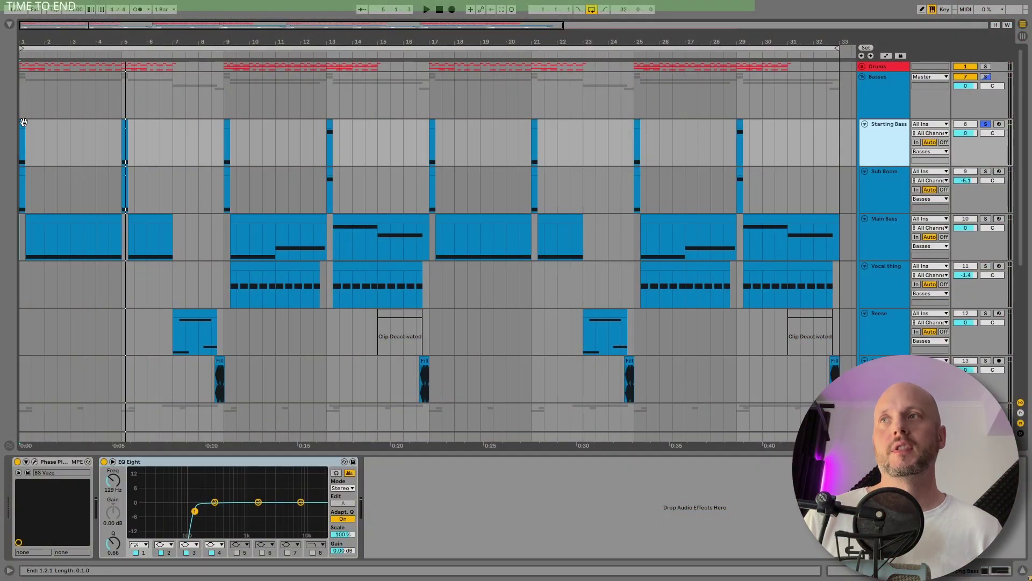
Step: Play the Starting Bass track's first clip from bar 1 and open its Phase Plant patch
left_click(23, 122)
key("space")
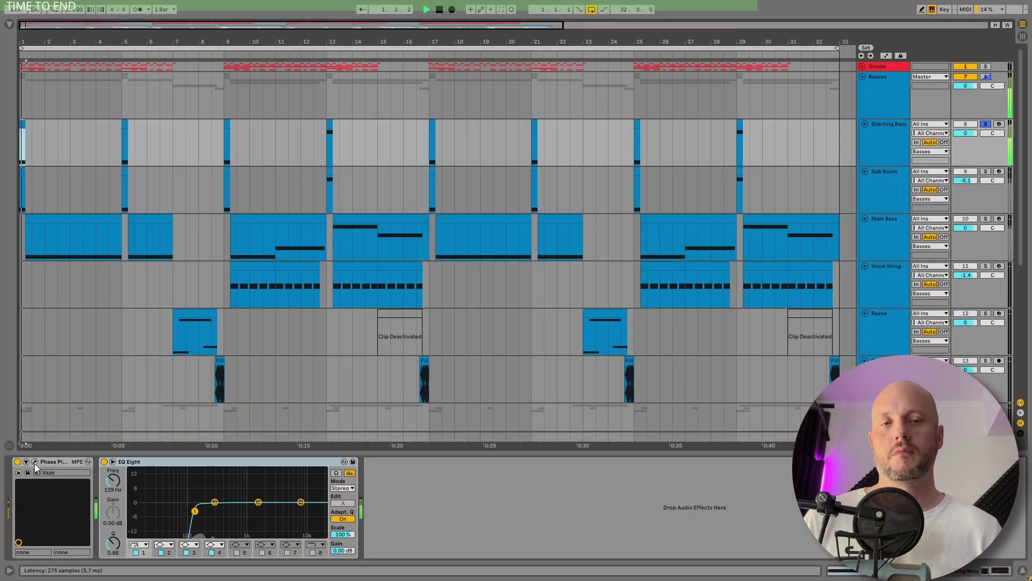
left_click(35, 462)
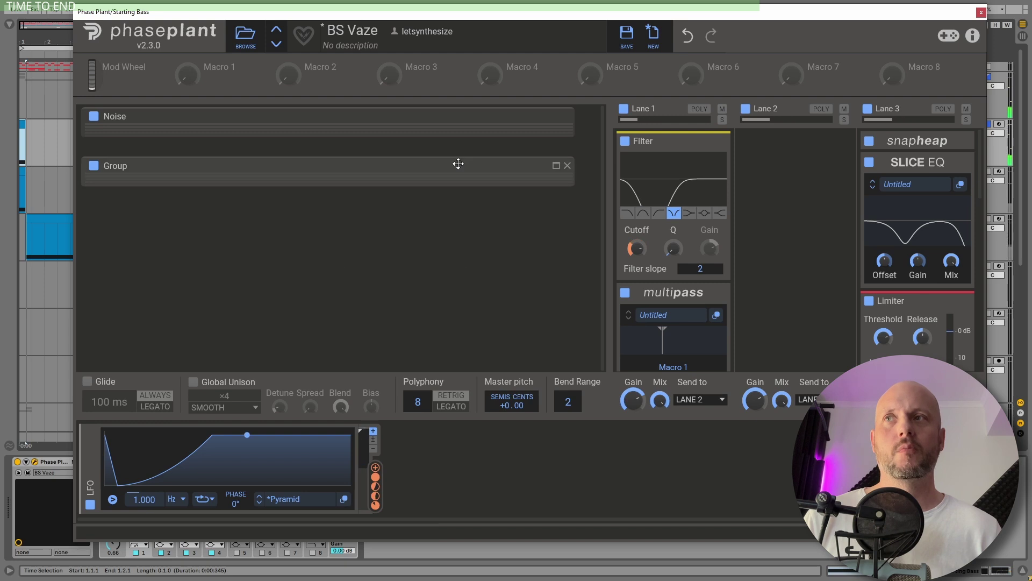
Step: Expand the Noise group, play it with the second group disabled, and re-enable that group with its modules shown
left_click(554, 118)
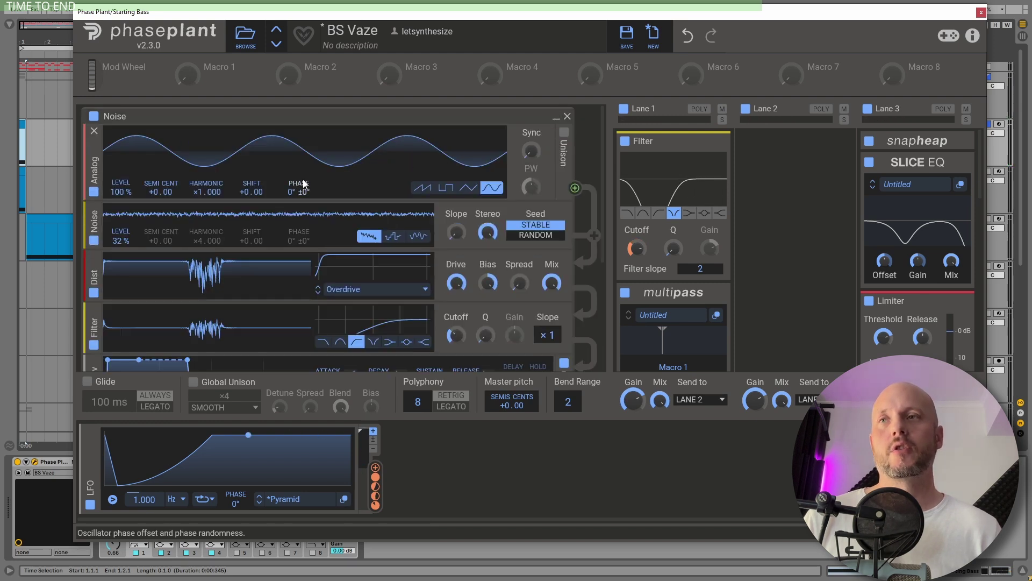
scroll(370, 262, "down", 3)
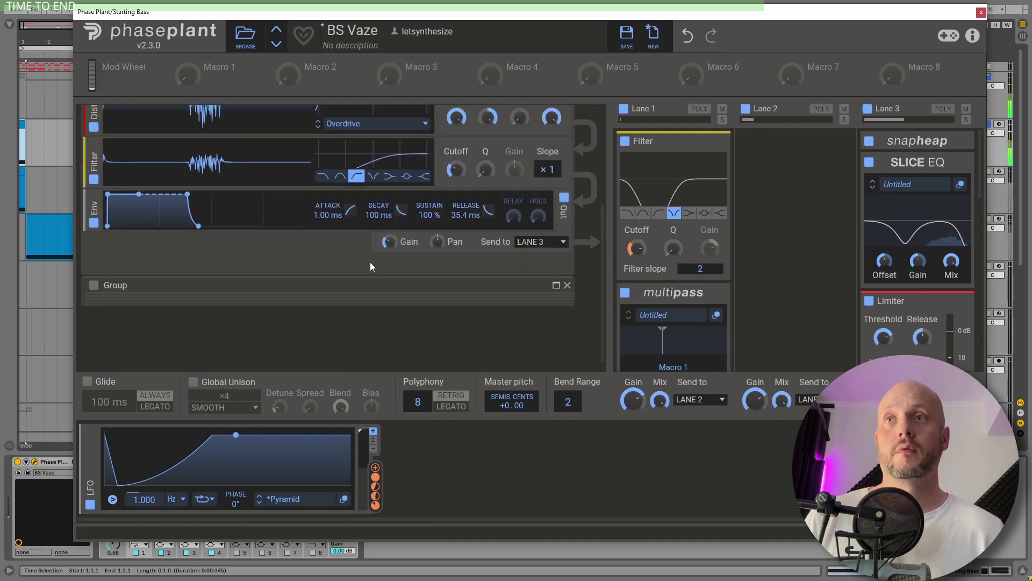
scroll(177, 316, "up", 2)
scroll(109, 286, "down", 2)
left_click(108, 286)
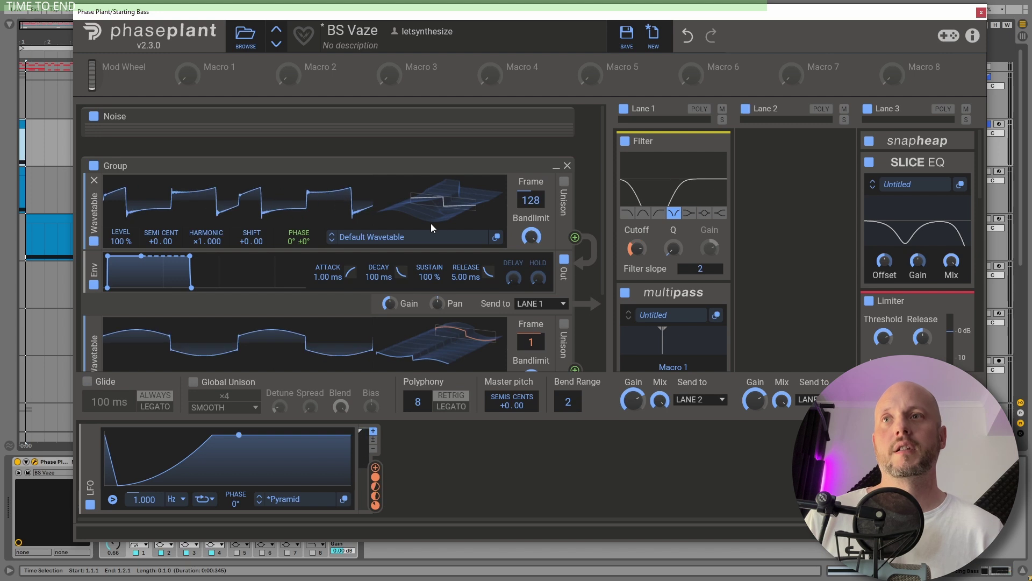
Step: Play the bass with the group's Fundamental Square wavetable disabled, and re-enable that generator for comparison
scroll(387, 258, "down", 2)
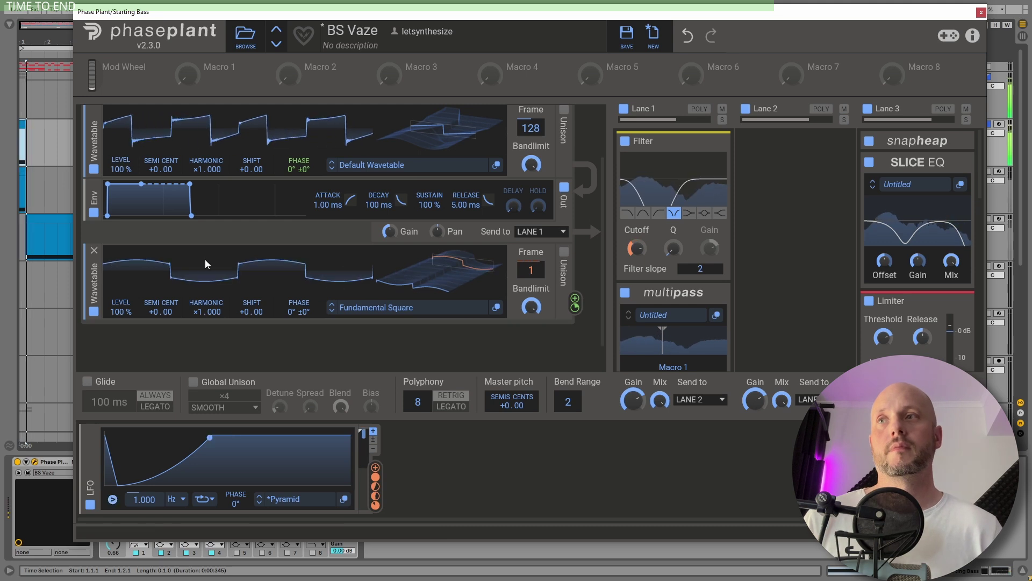
left_click(93, 313)
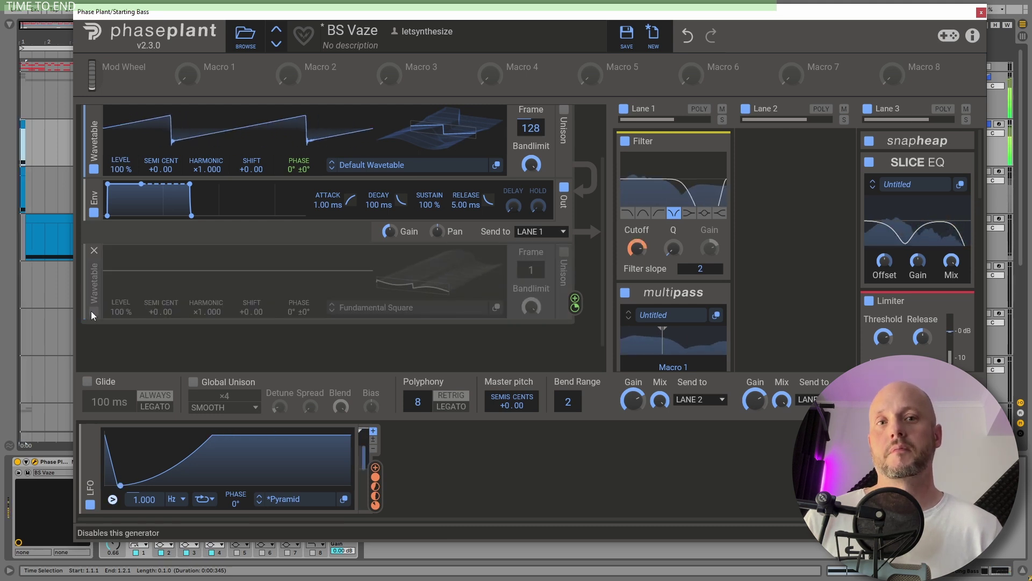
left_click(92, 311)
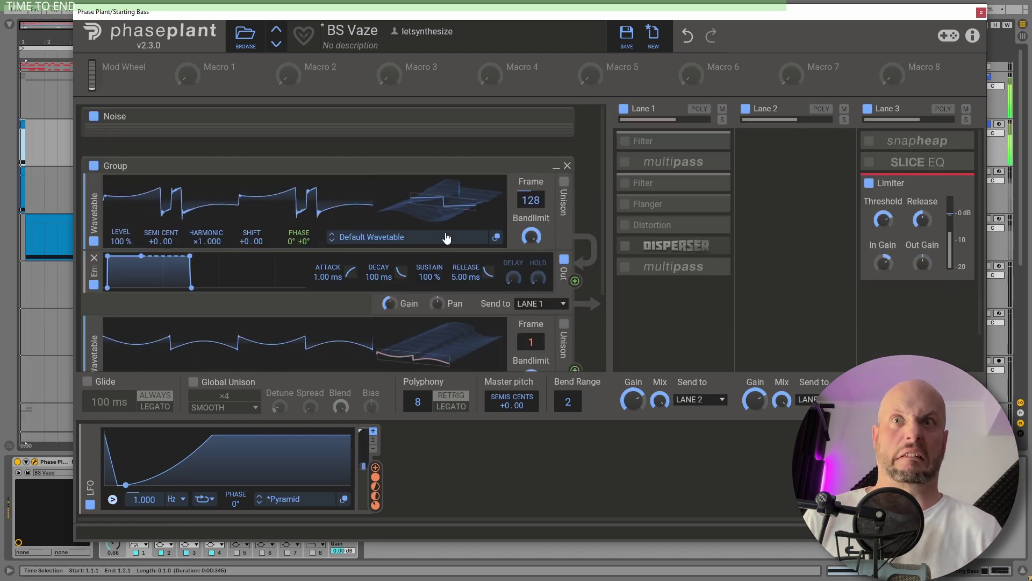
Step: Show Lane 1's first Filter, play the sound through it, and enable the Multipass below it
left_click(713, 142)
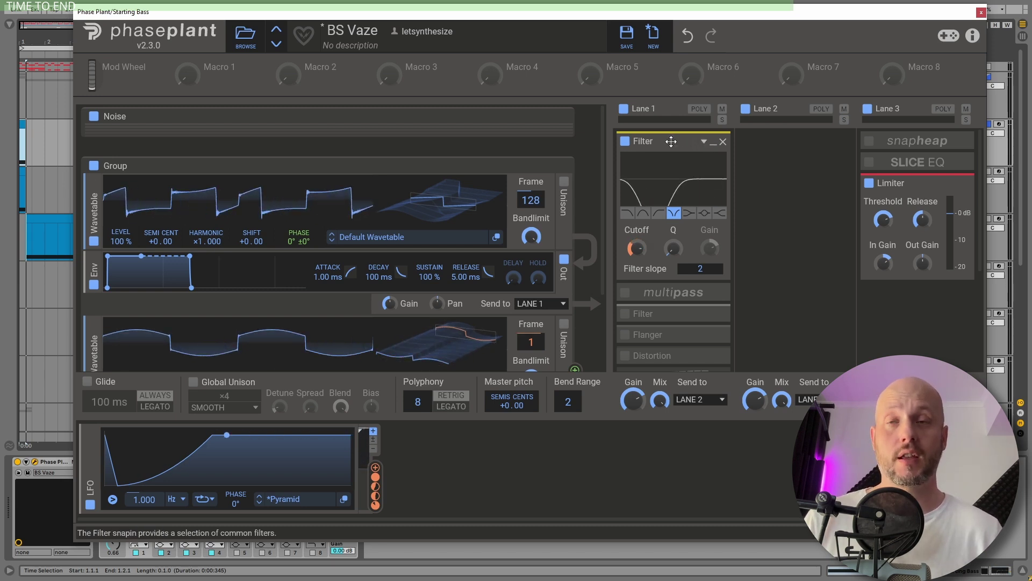
key("space")
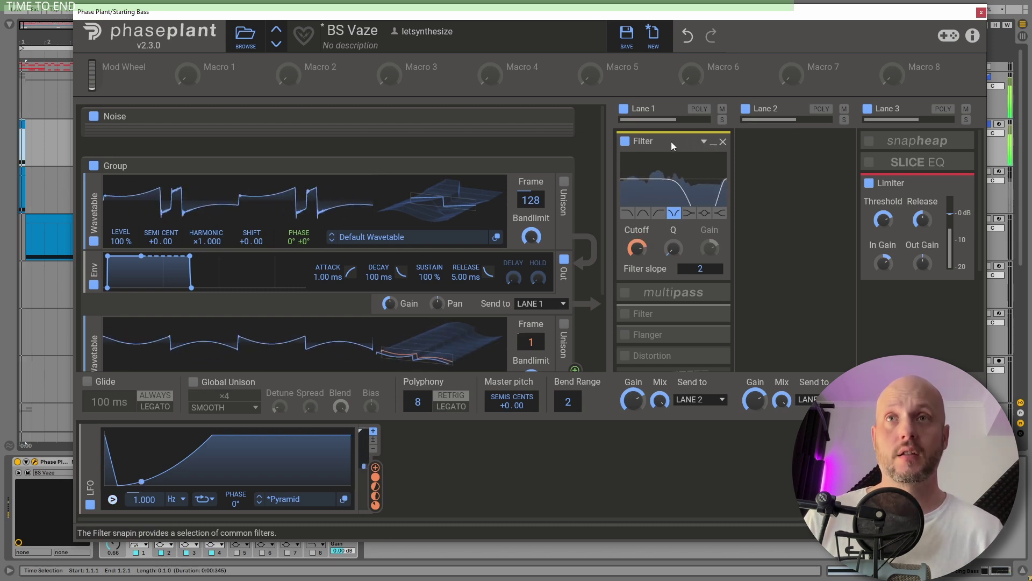
left_click(625, 292)
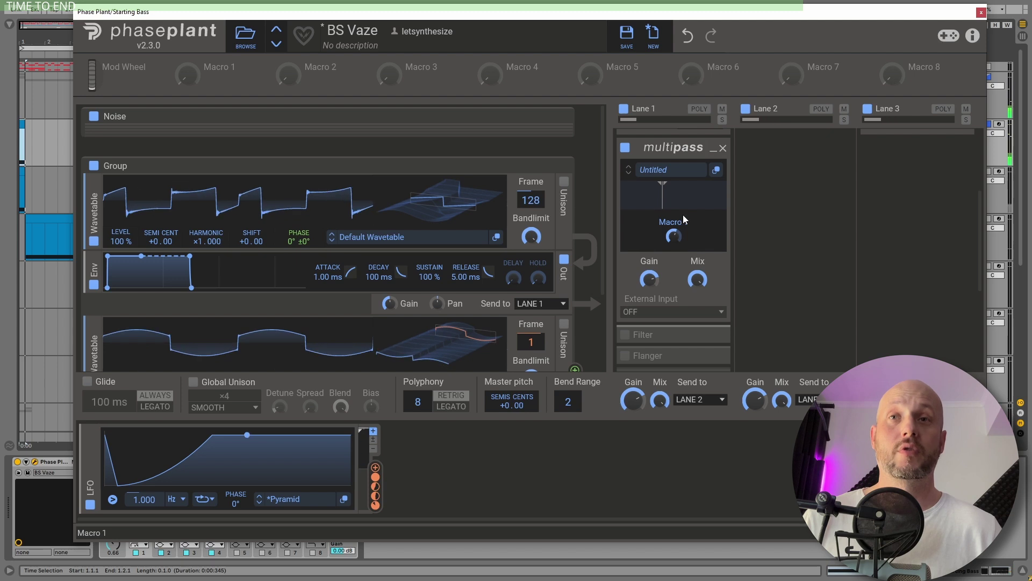
Step: Open the Multipass editor, compare the sound with its Ring Mod off and on, and collapse Multipass in Lane 1
left_click(716, 169)
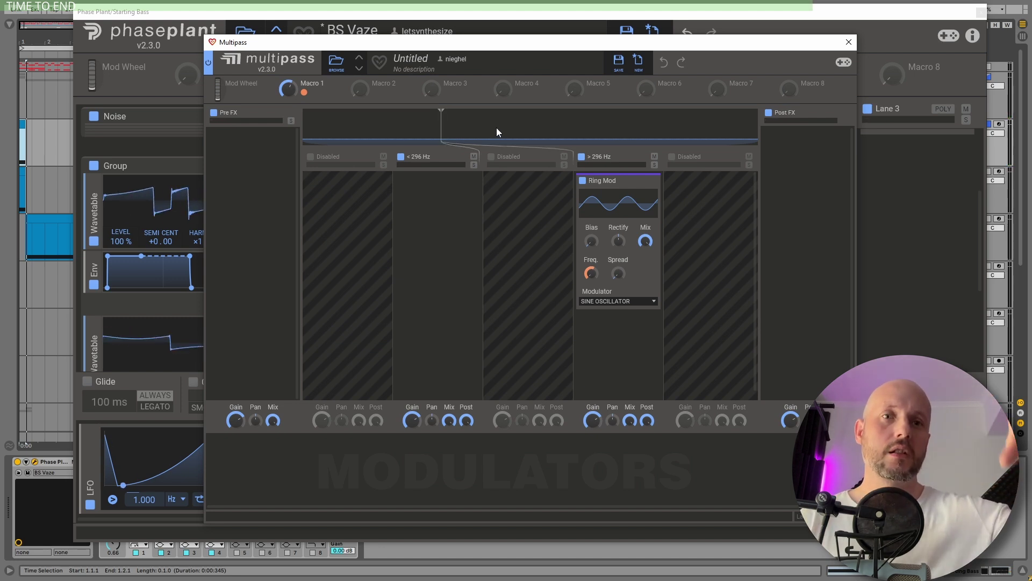
left_click(582, 181)
left_click(583, 180)
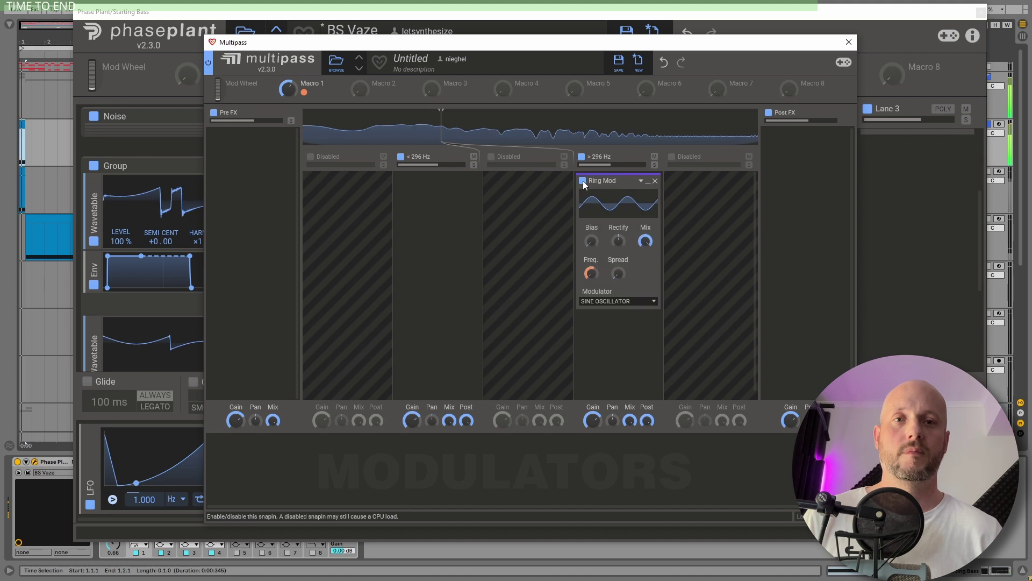
left_click(848, 43)
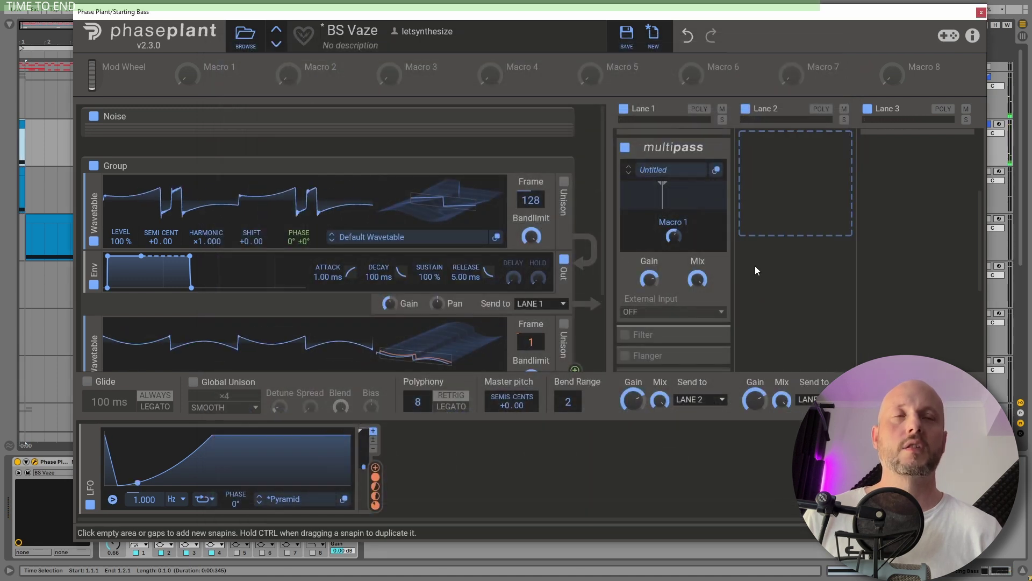
left_click(714, 154)
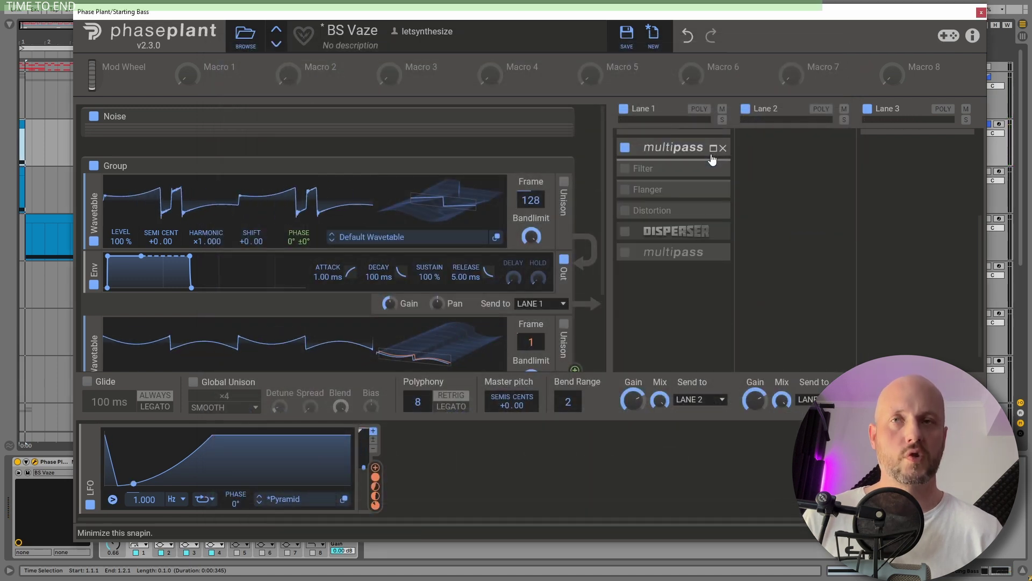
Step: Bring in Lane 1's second Filter, Flanger and Distortion one by one, examining each effect's settings while the bass plays
left_click(711, 169)
left_click(713, 170)
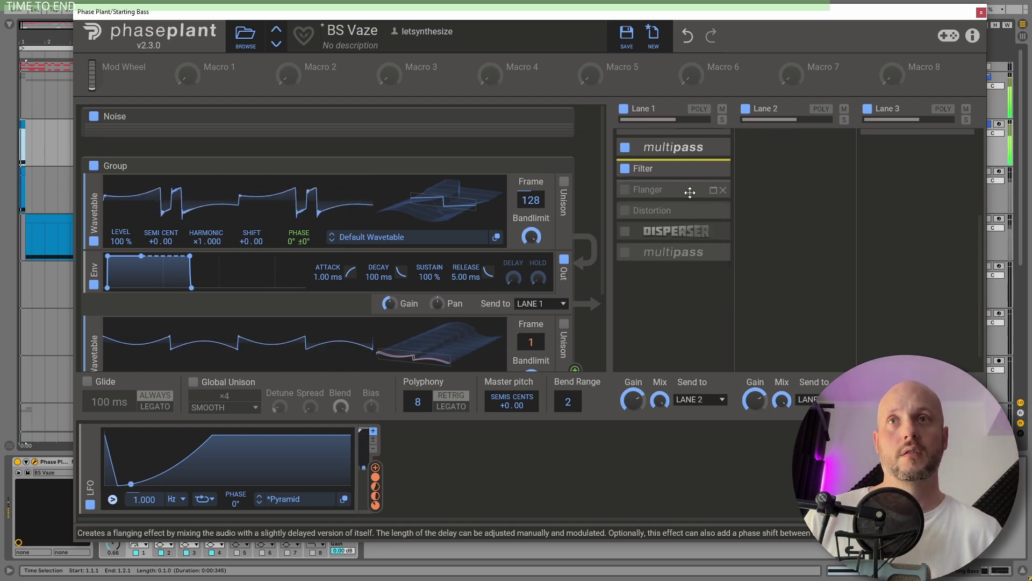
left_click(709, 190)
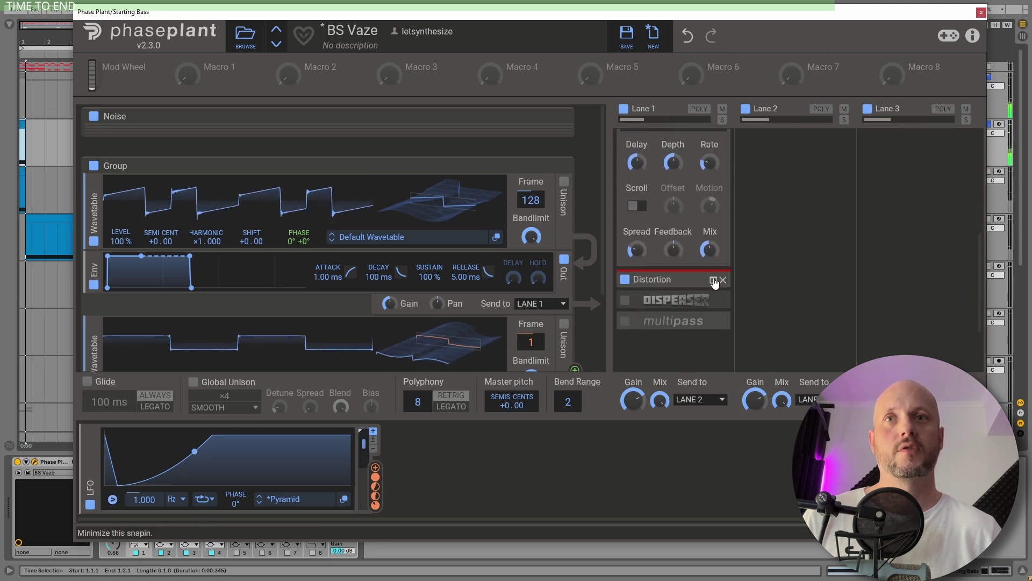
left_click(714, 280)
Step: Bring in Lane 1's Disperser and N.O.T.T. Multipass and expand their settings while the bass plays
scroll(704, 242, "down", 3)
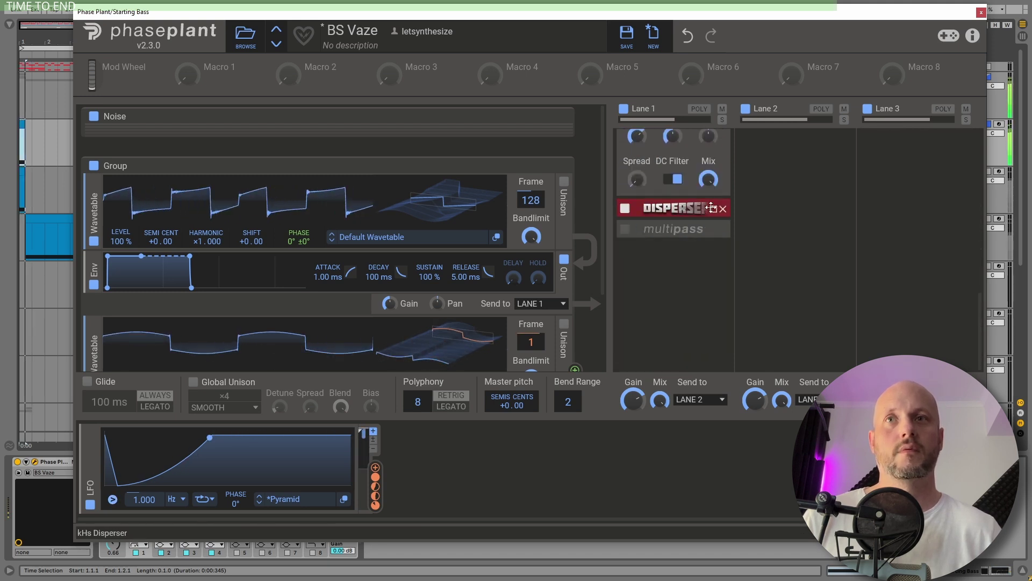
left_click(714, 209)
scroll(705, 236, "down", 3)
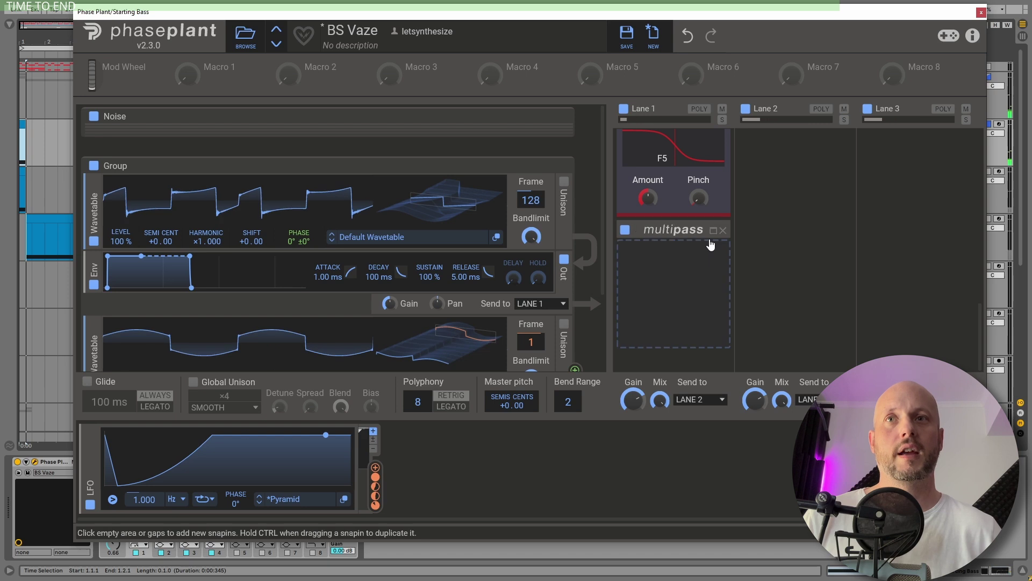
left_click(713, 231)
scroll(711, 237, "down", 3)
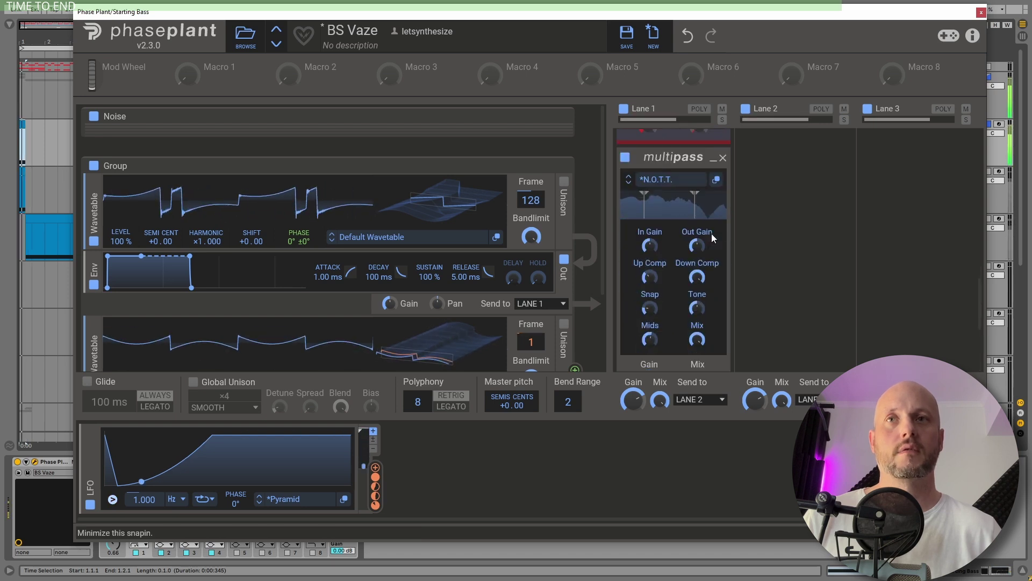
Step: Enable Lane 3's Snap Heap, examine its Filters preset while playing the bass, and collapse it
scroll(705, 245, "up", 10)
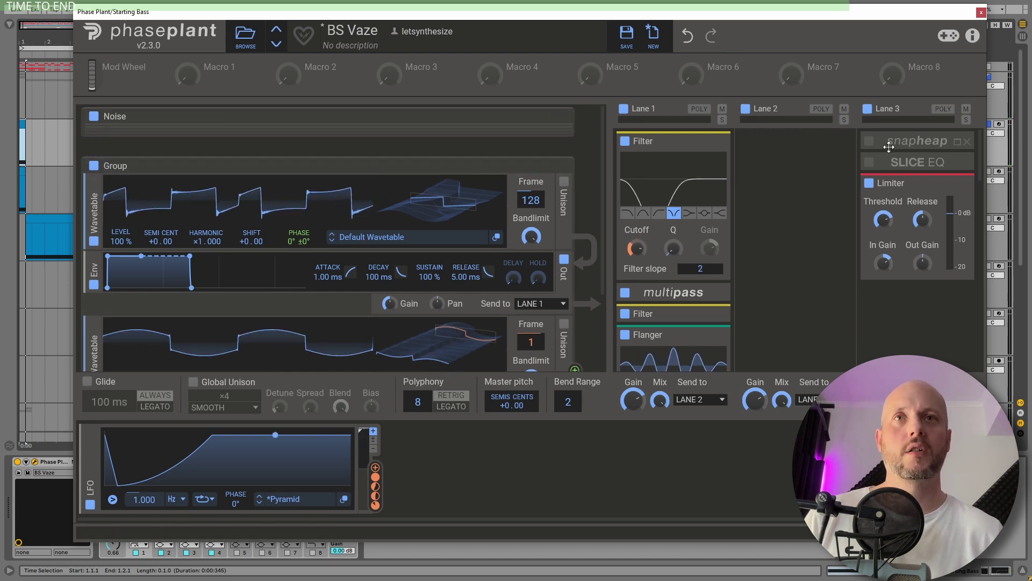
left_click(956, 149)
left_click(869, 141)
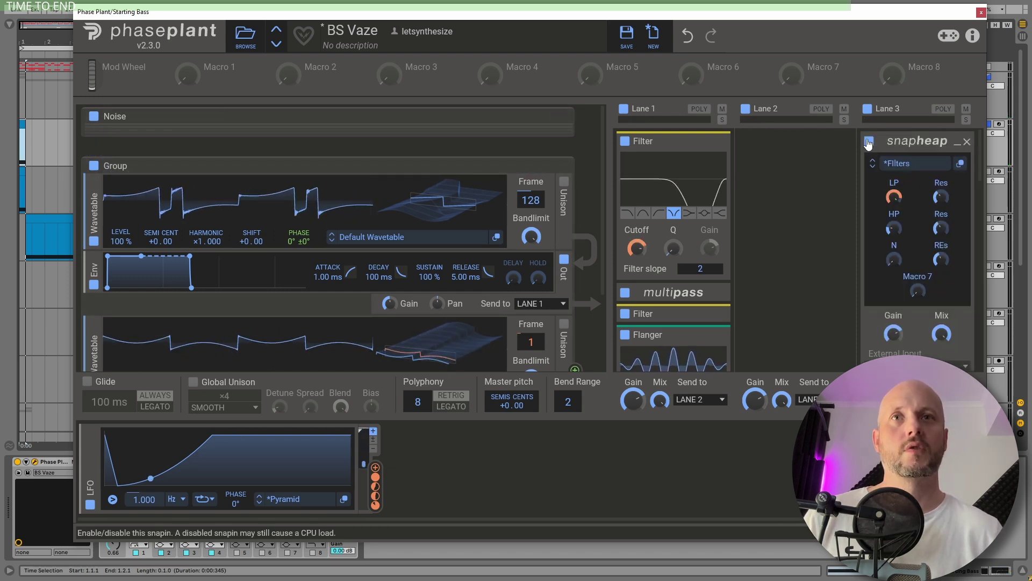
left_click(958, 145)
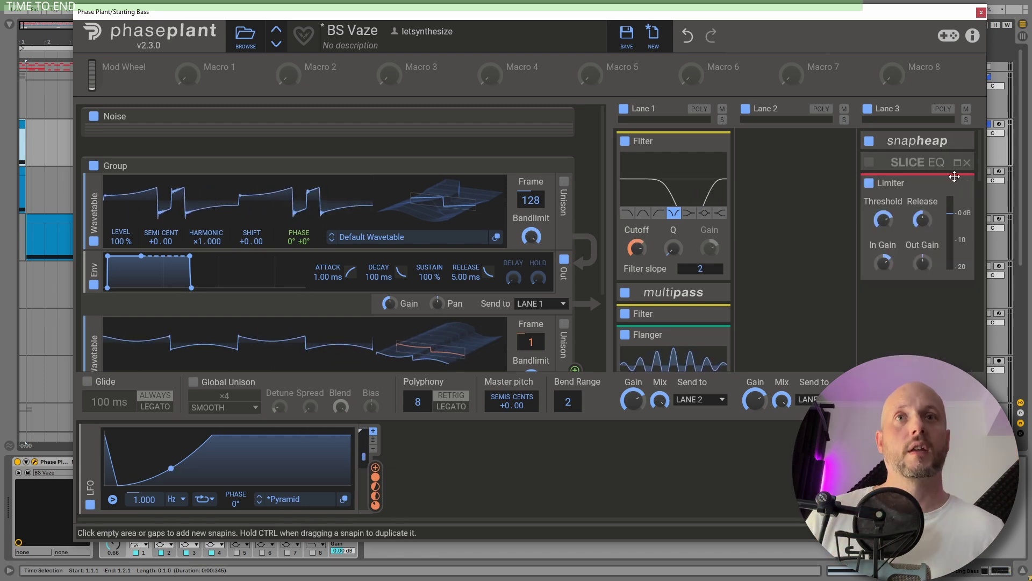
Step: Enable Lane 3's Slice EQ, expand its curve, and compare the bass with the EQ off and on
left_click(871, 166)
left_click(958, 164)
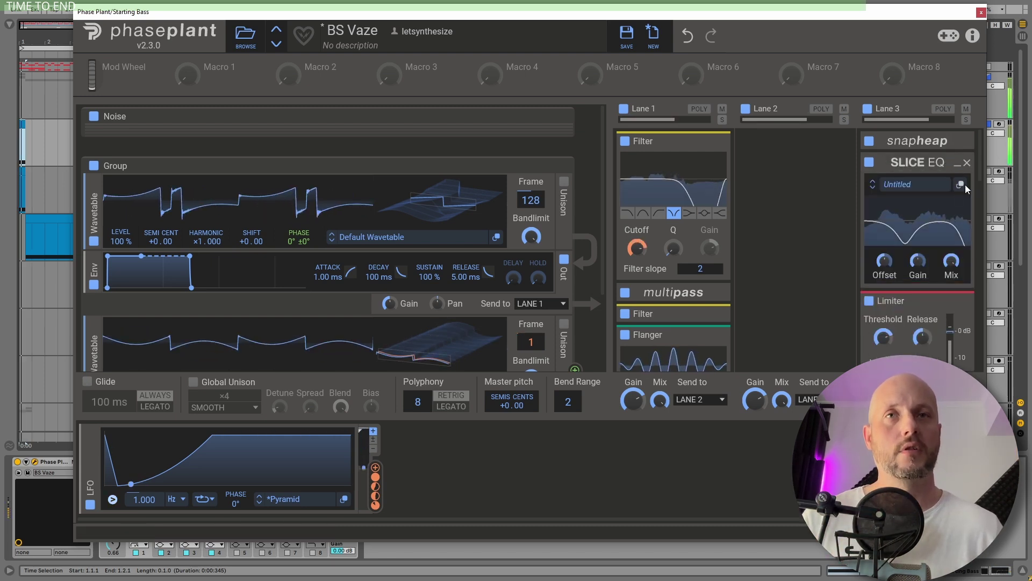
left_click(868, 164)
left_click(867, 165)
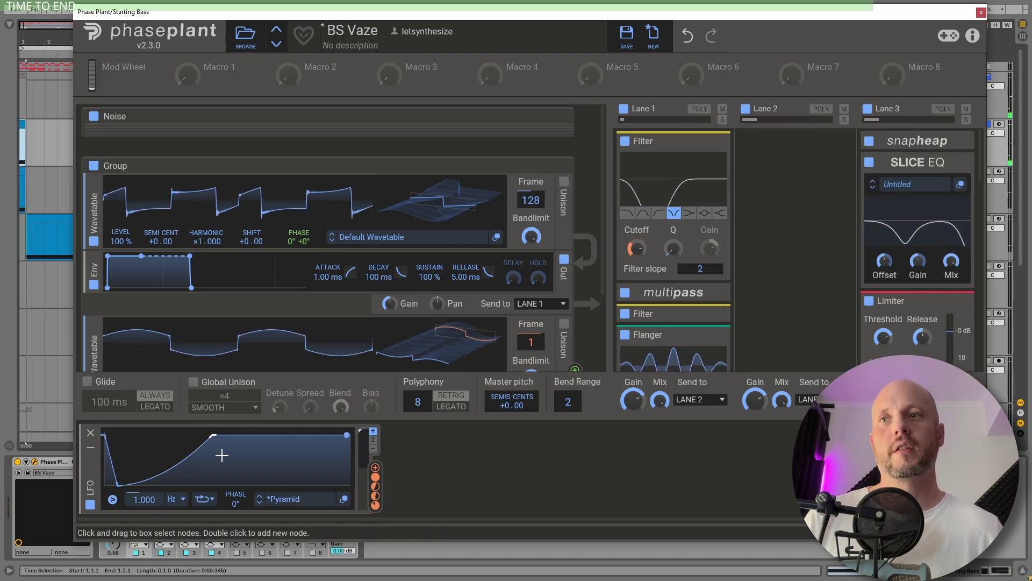
Step: Expand Lane 1's first Multipass and compare the playing bass with that effect disabled and enabled
mouse_move(374, 478)
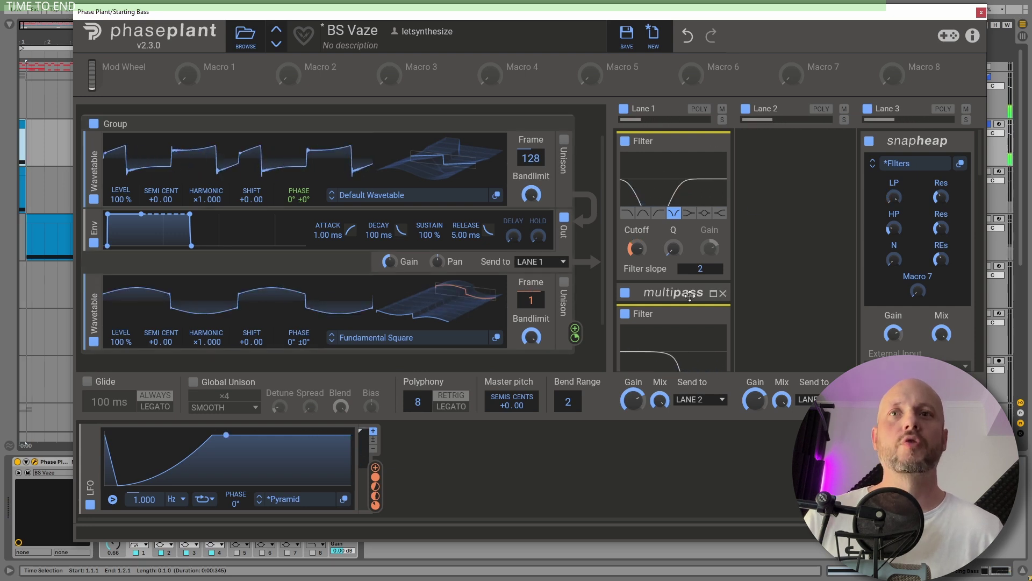
left_click(713, 293)
scroll(715, 242, "down", 3)
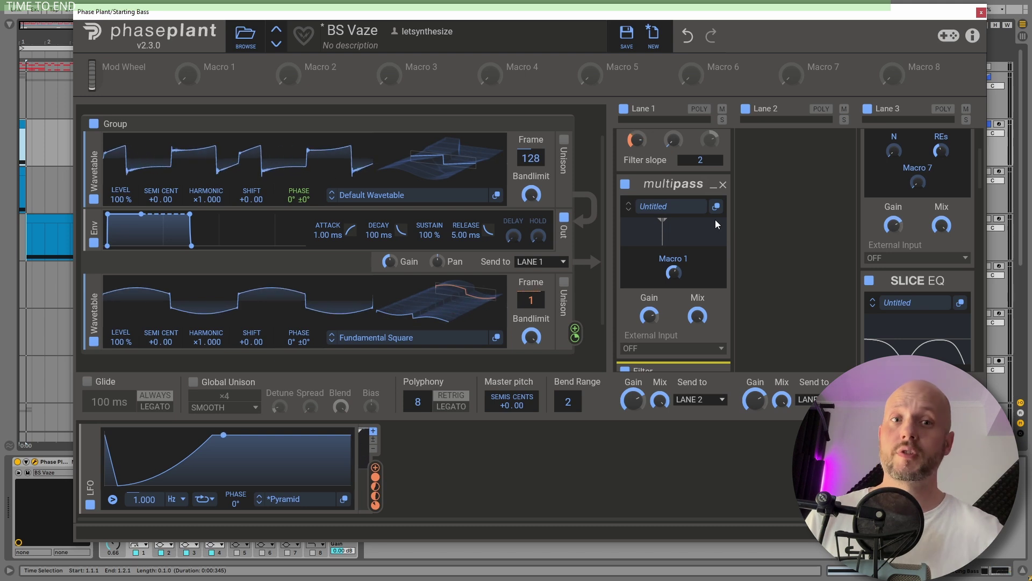
left_click(624, 184)
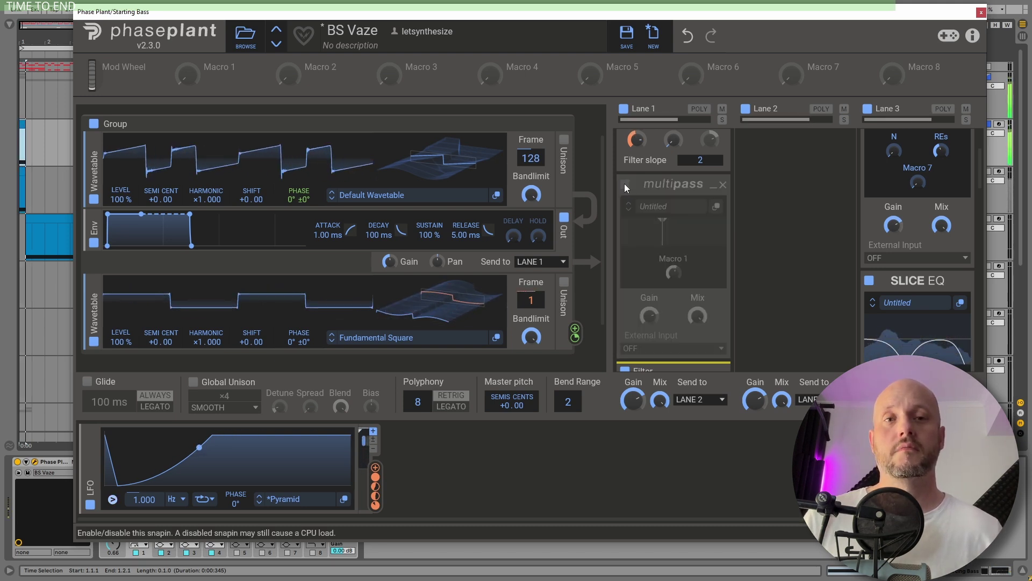
left_click(624, 184)
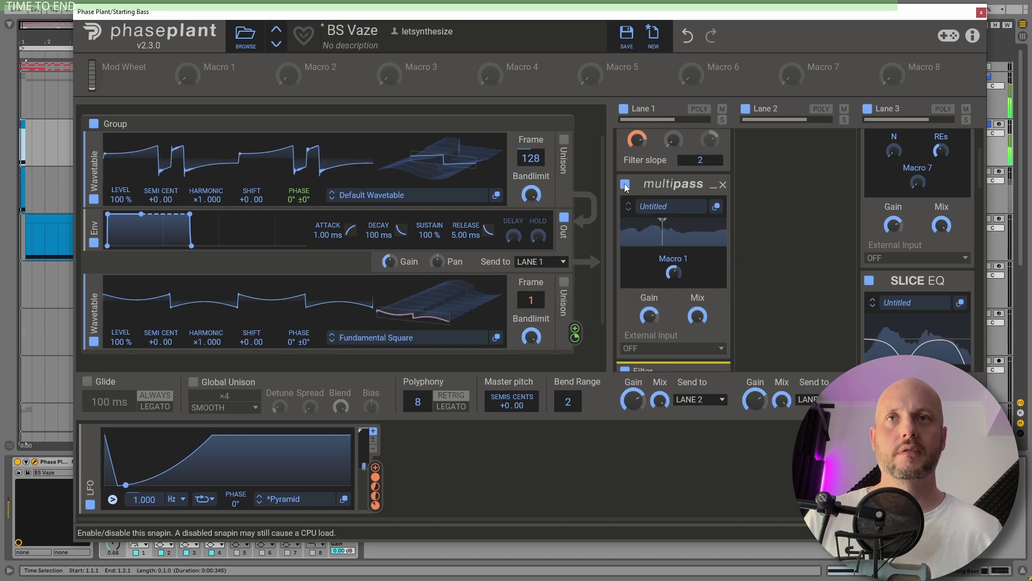
left_click(624, 185)
left_click(624, 184)
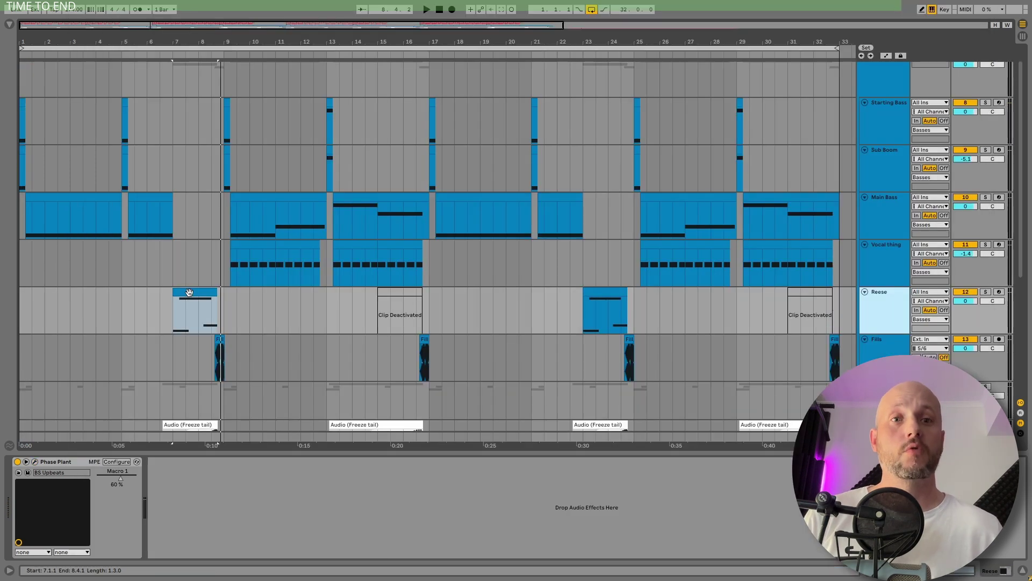
Step: Play the Reese track's first clip at bar 7, solo the track, and play the clip again on its own
left_click(189, 292)
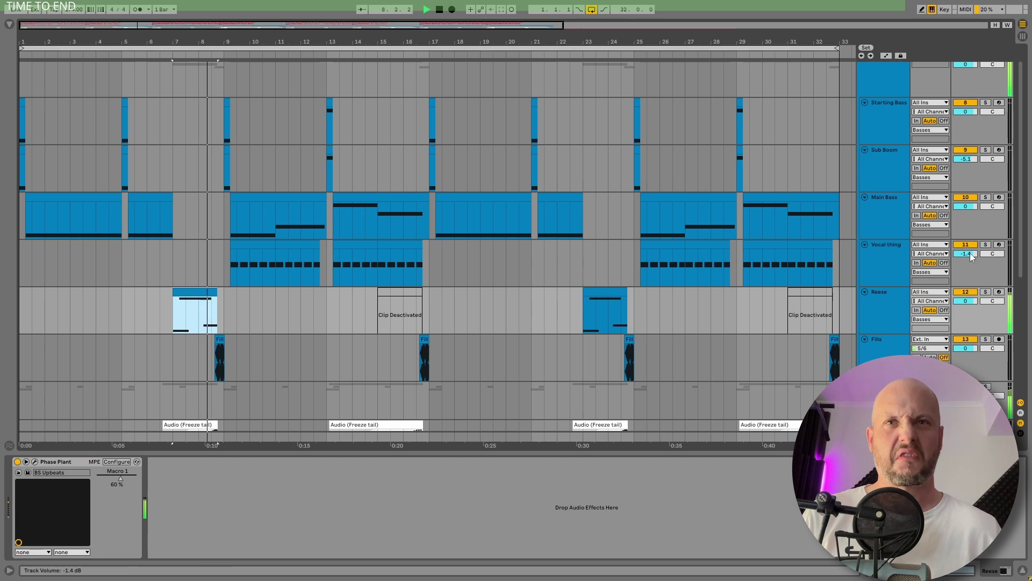
left_click(986, 292)
left_click(879, 299)
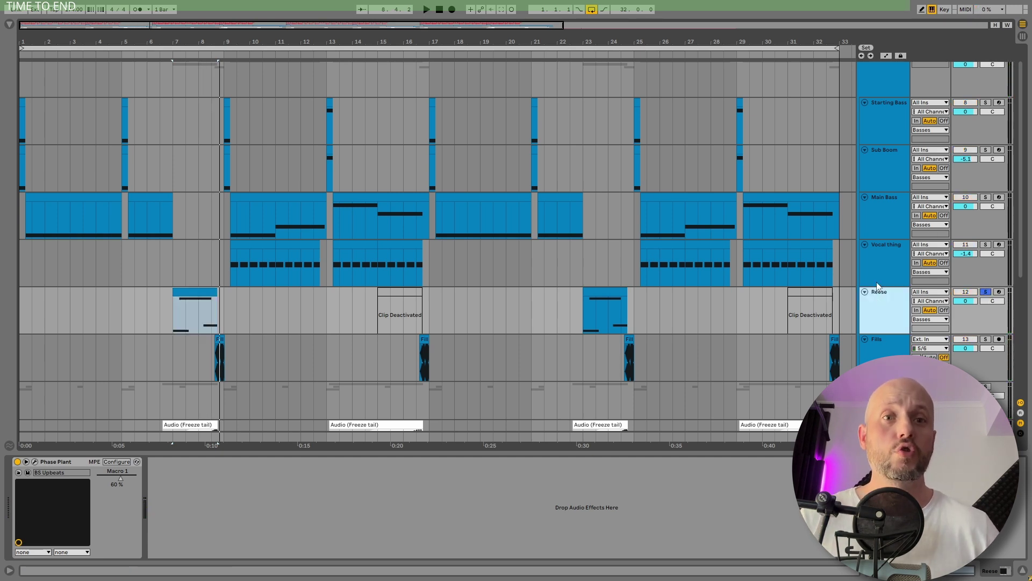
left_click(185, 292)
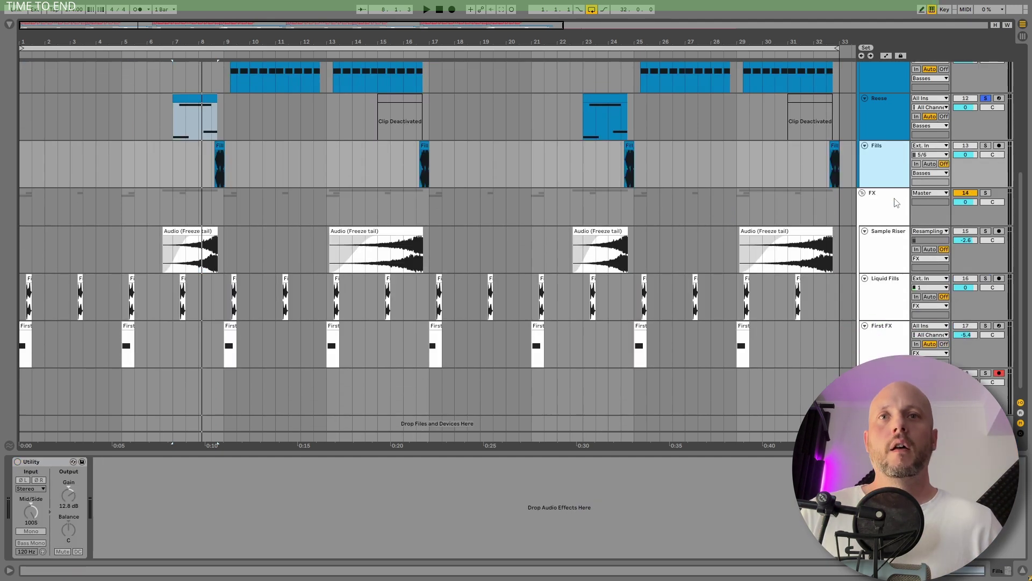
Step: Solo the First FX track, select its first clip at bar 1, and open its Serum patch
left_click(885, 348)
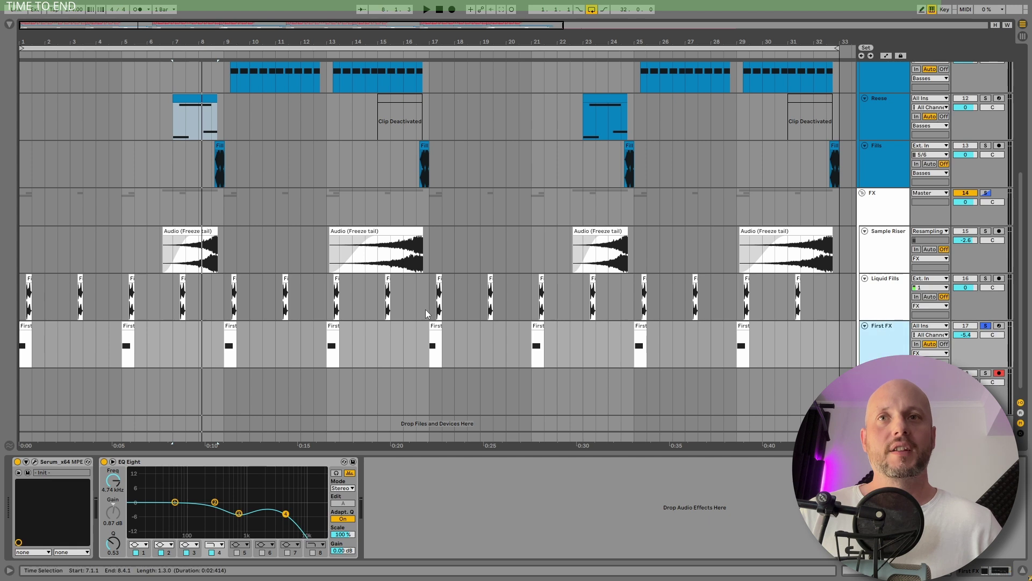
left_click(23, 345)
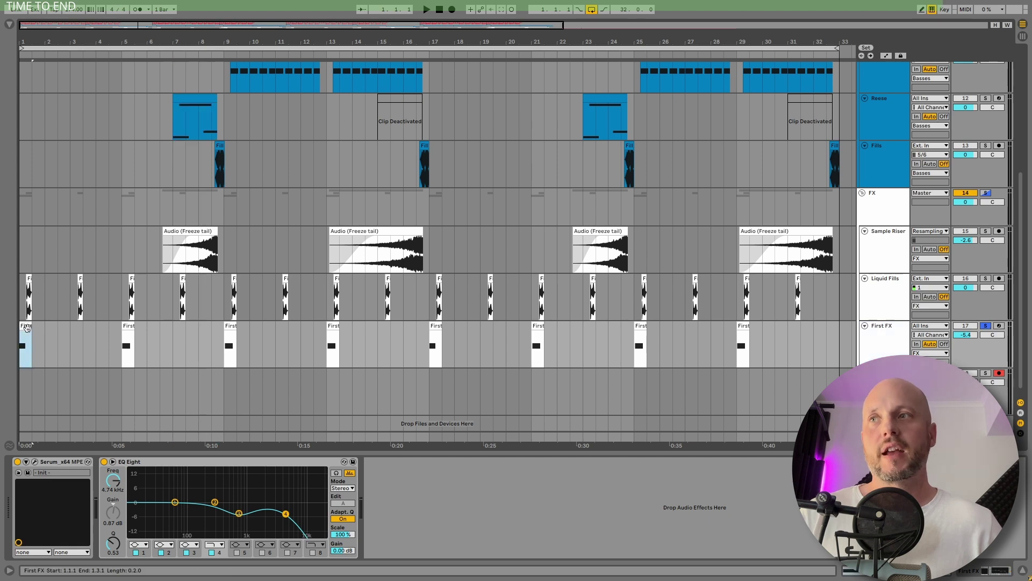
left_click(34, 461)
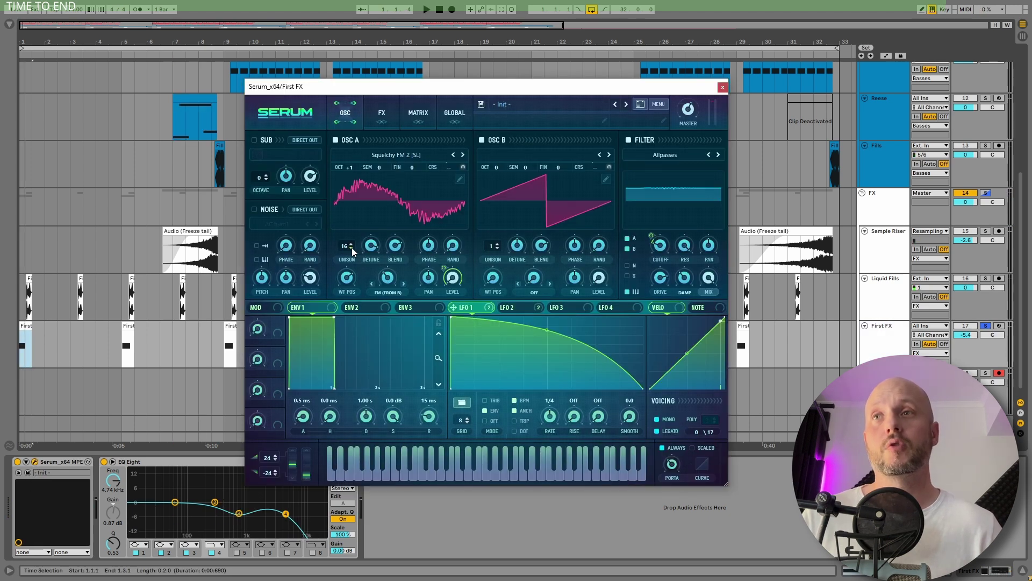
Step: Examine oscillator A's unison detune and the Allpasses filter while auditioning the First FX sound, and show Serum's effects
left_click(371, 251)
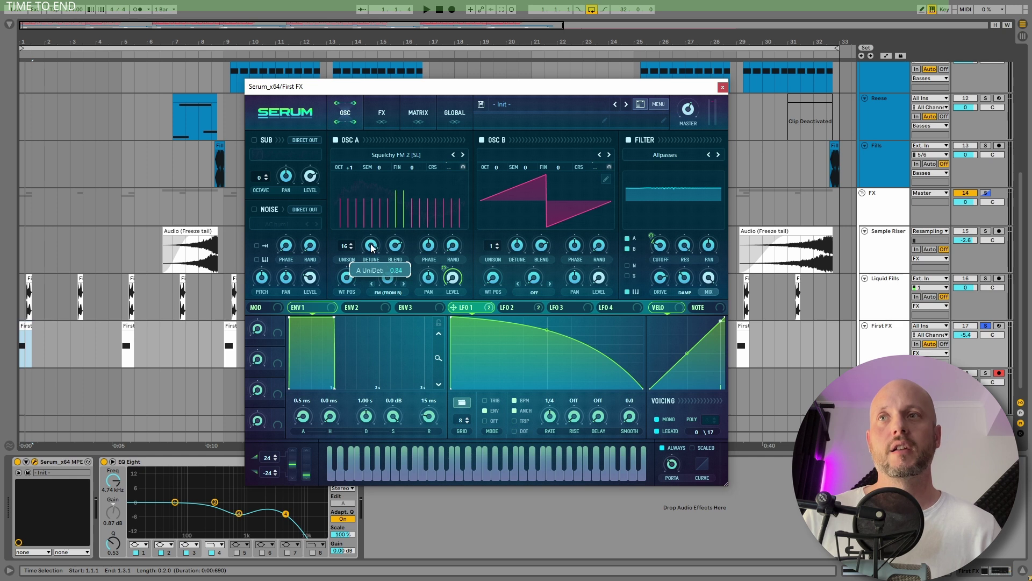
left_click_drag(371, 246, 371, 247)
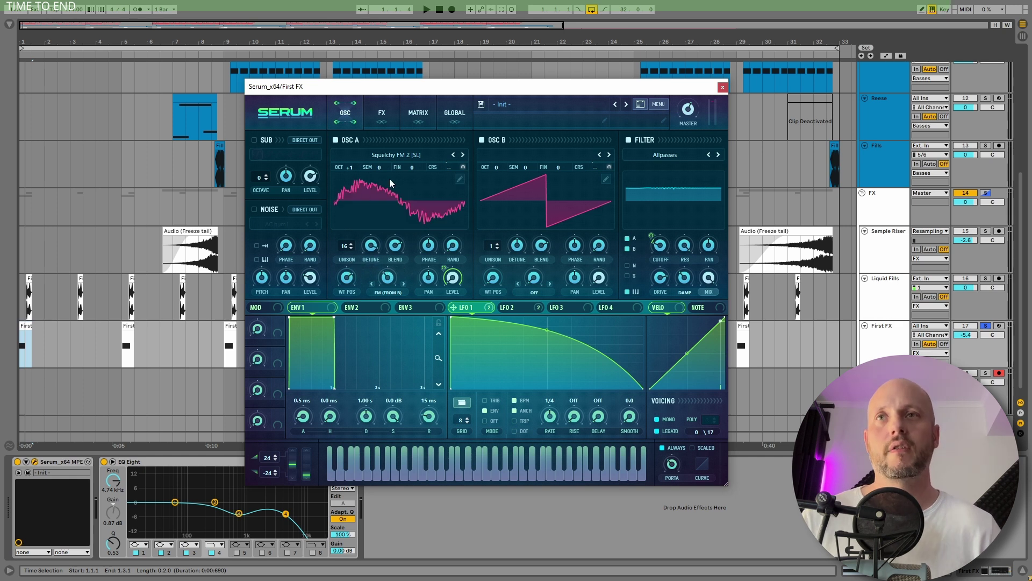
left_click(629, 140)
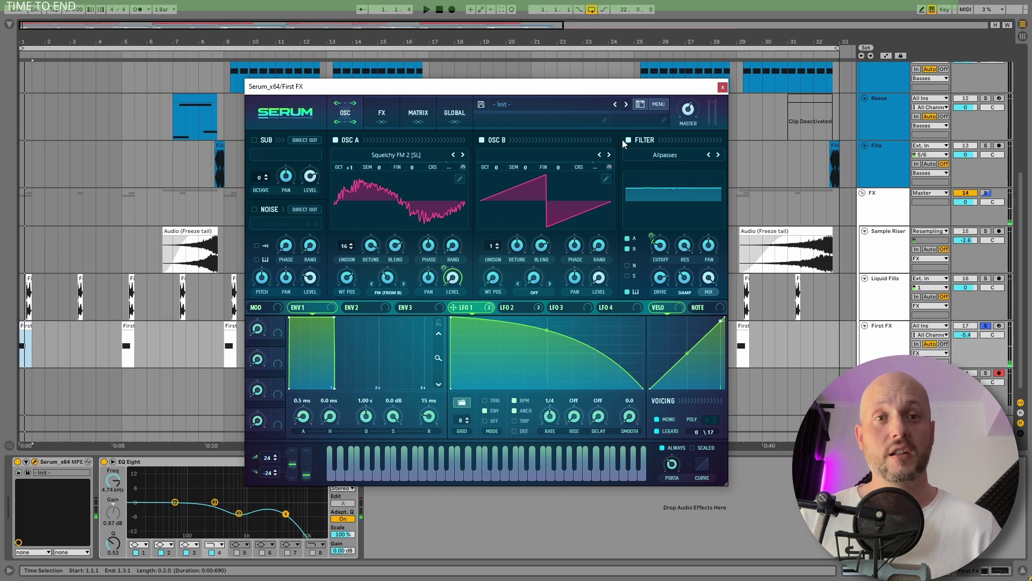
left_click(382, 113)
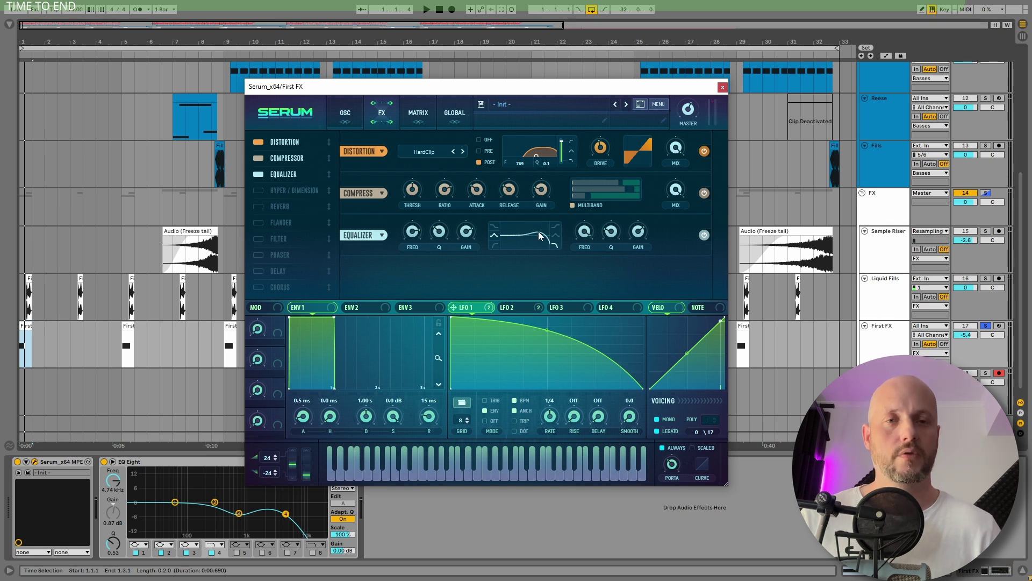
Step: Compare the First FX sound with Serum's equalizer disabled and enabled, and close the Serum window
key("space")
left_click(258, 174)
left_click(258, 174)
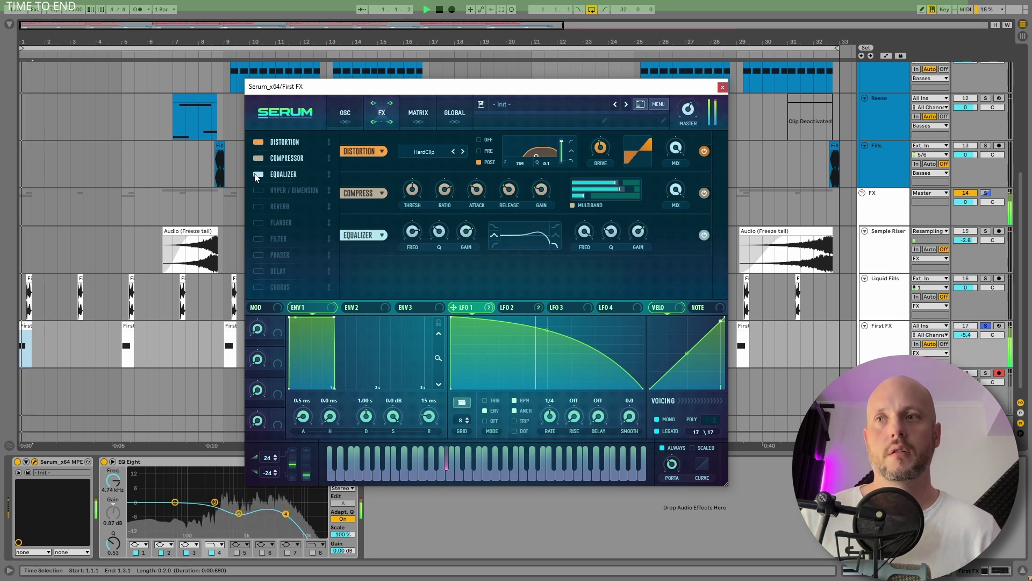
left_click(722, 87)
key("space")
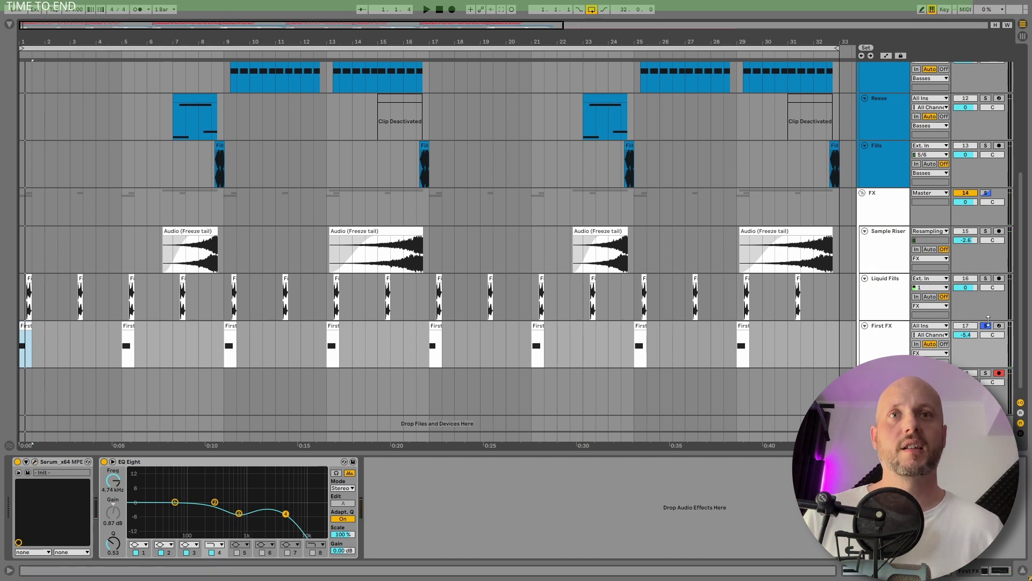
Step: Add a Shifter after EQ Eight on the First FX track and set it to Freq mode
key("space")
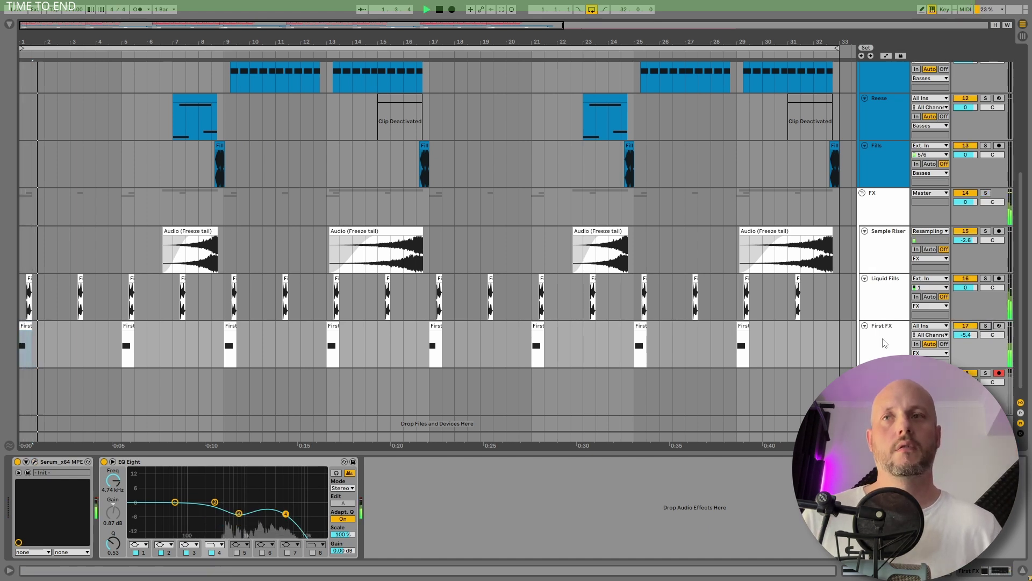
left_click(10, 23)
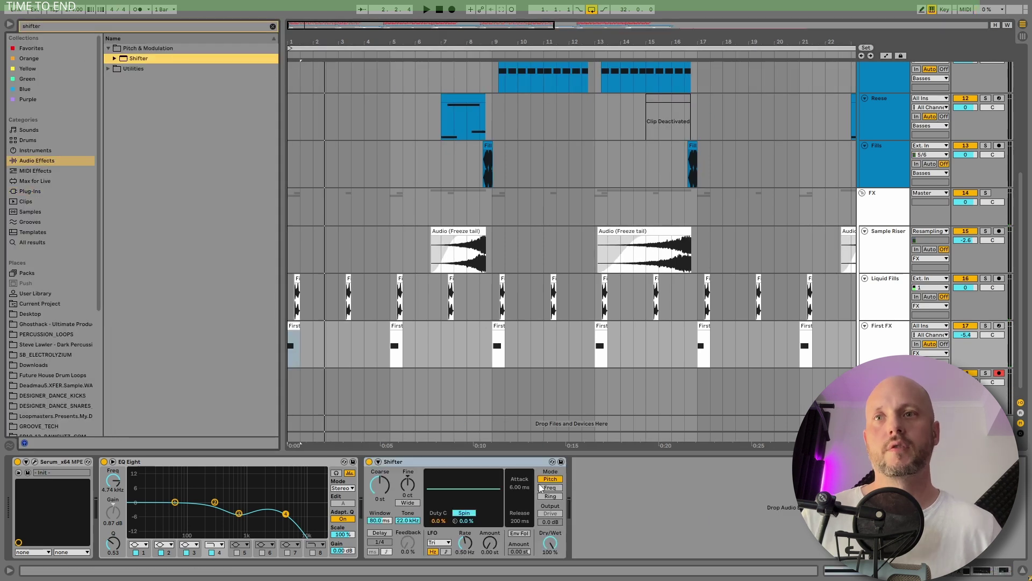
left_click(548, 487)
Step: Select the First FX clip at bar 1 and set Shifter's coarse shift to -960 Hz while auditioning the clip
left_click(293, 326)
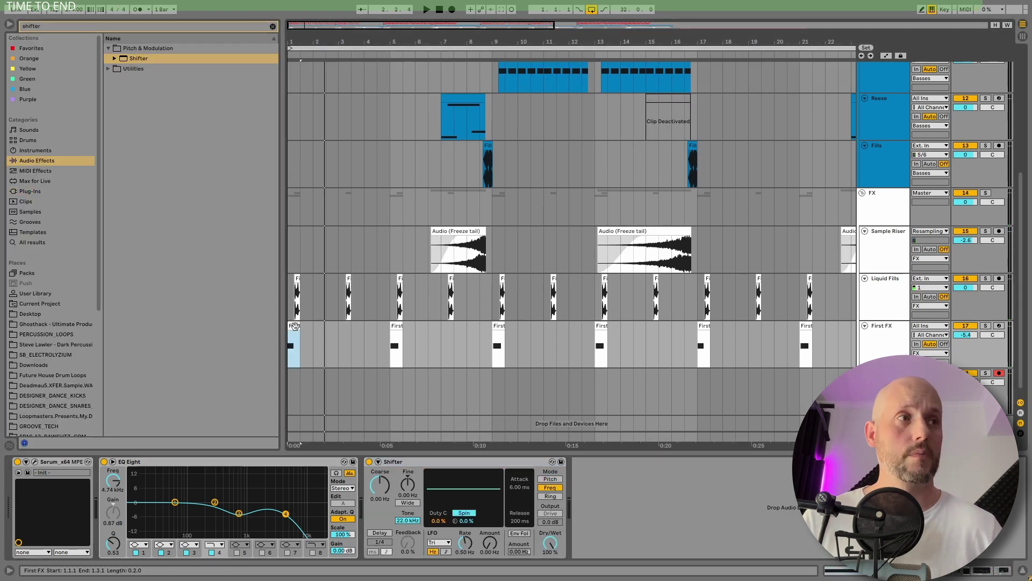
key("space")
key("space")
key("space")
left_click_drag(378, 485, 378, 505)
key("space")
key("space")
key("space")
Step: Move Shifter ahead of EQ Eight and make EQ band 1 a low cut at about 290 Hz during playback
left_click_drag(393, 462, 320, 454)
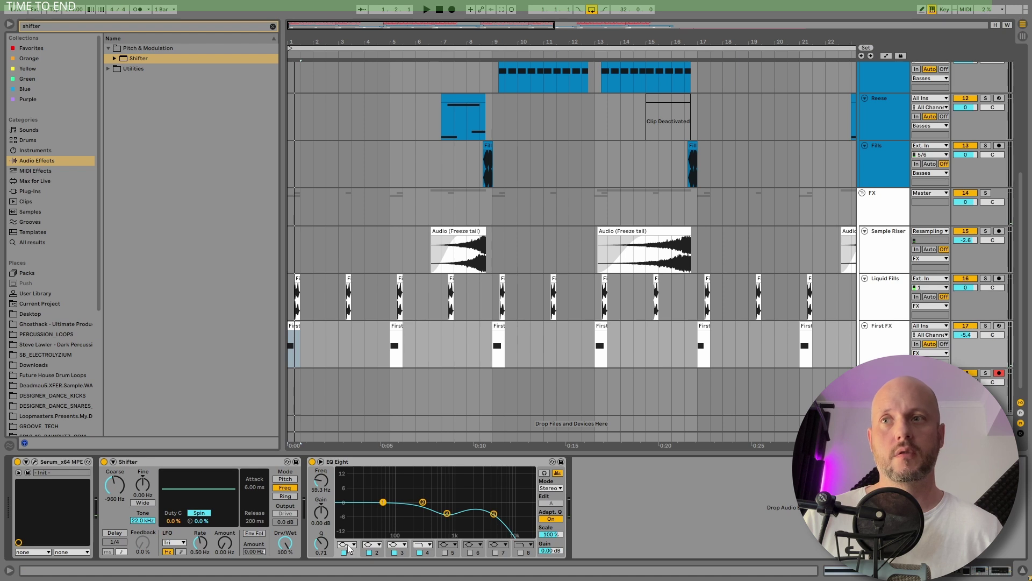
key("space")
left_click_drag(383, 510, 405, 509)
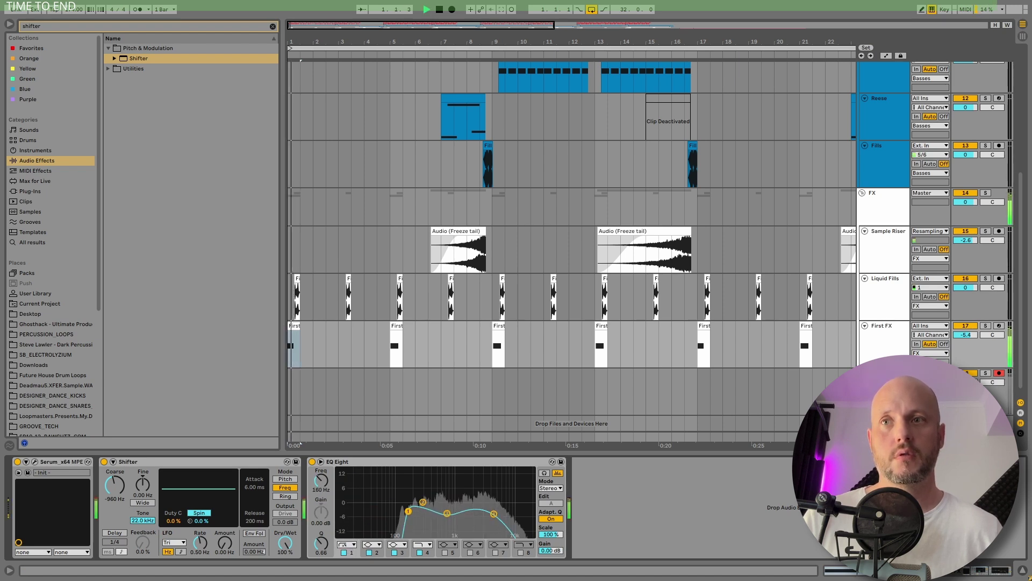
left_click_drag(494, 513, 447, 509)
Step: Replay the First FX clip and try a Shifter coarse shift of -1.44 kHz
key("space")
key("space")
key("space")
key("space")
key("space")
left_click_drag(115, 484, 115, 497)
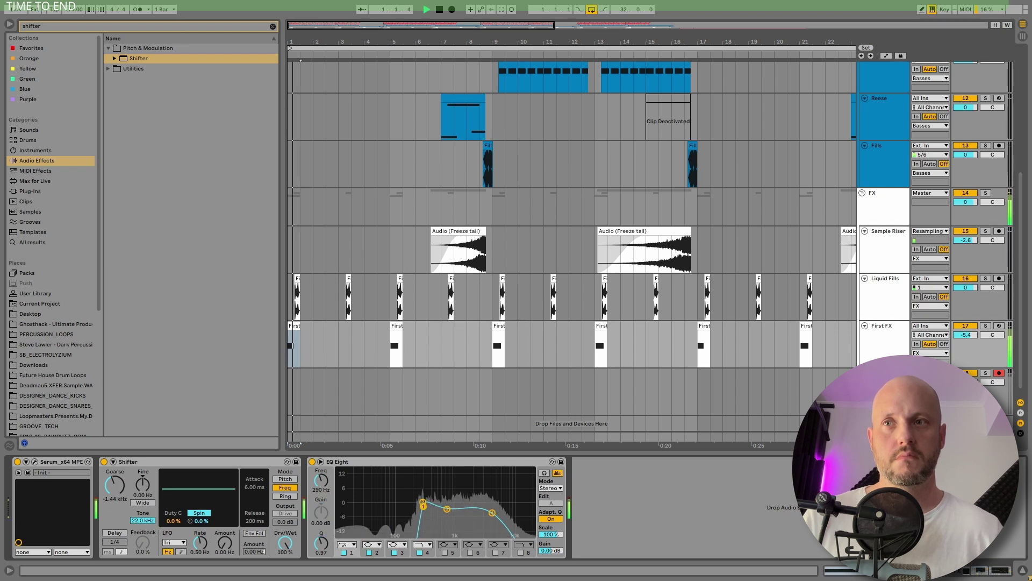
Step: Clear the search and hide the browser, and audition First FX with Shifter's coarse shift set to 360 Hz
left_click(274, 26)
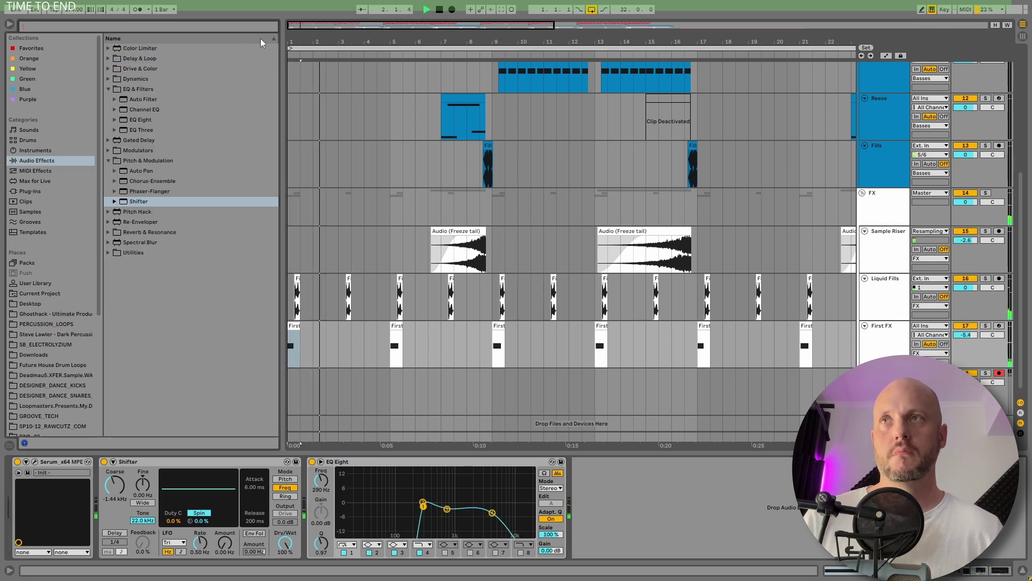
left_click(10, 25)
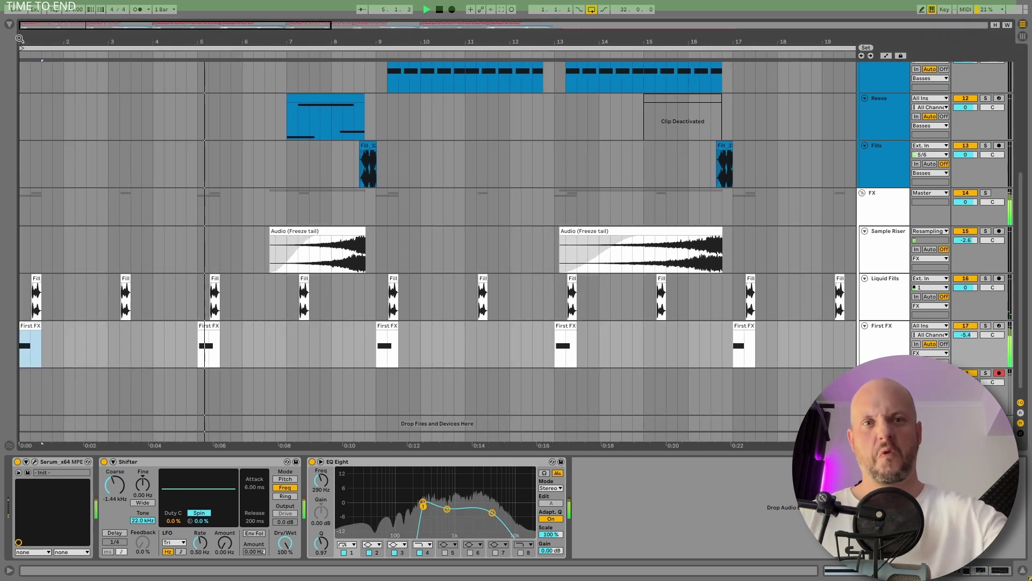
left_click_drag(120, 497, 119, 519)
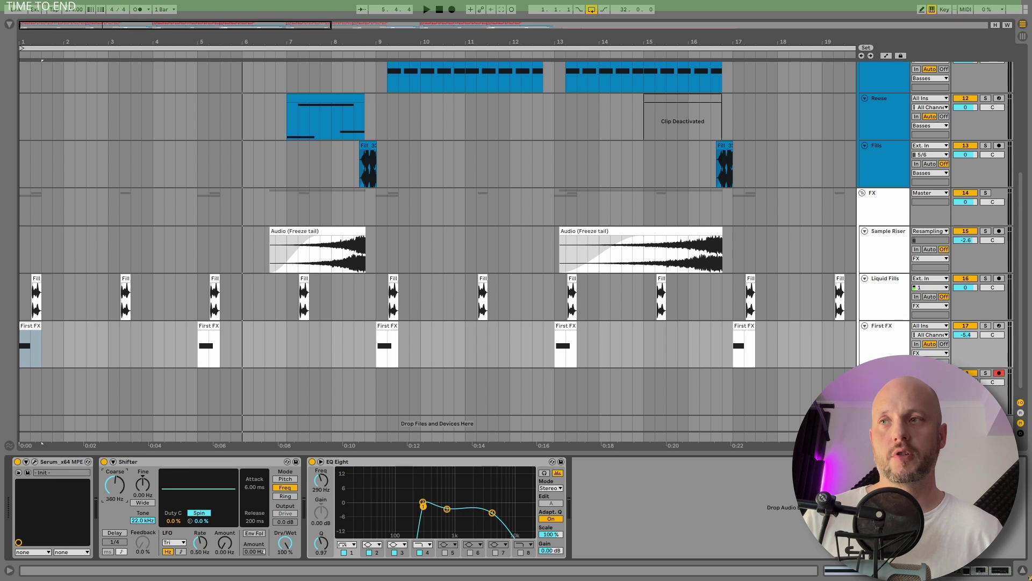
key("space")
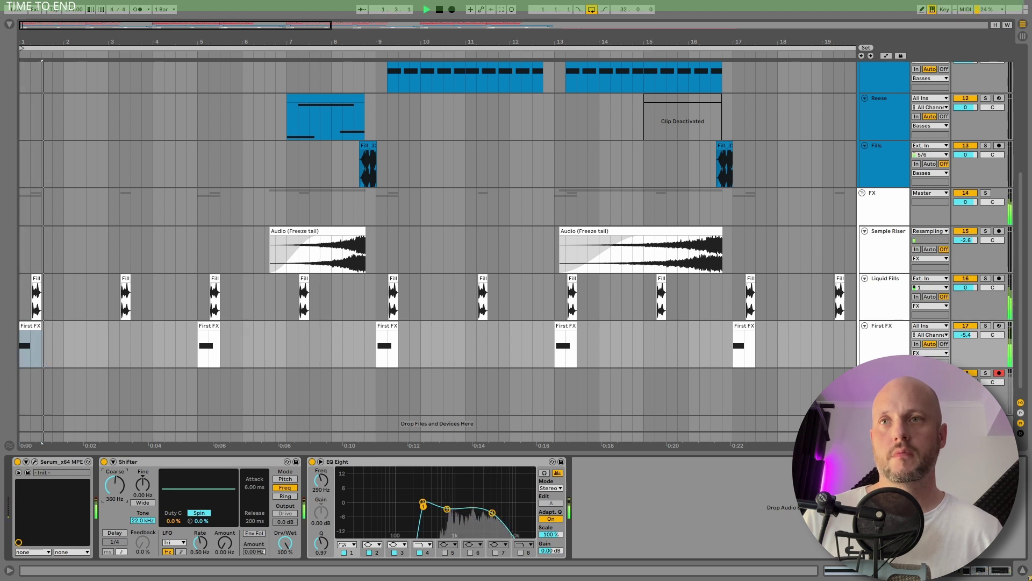